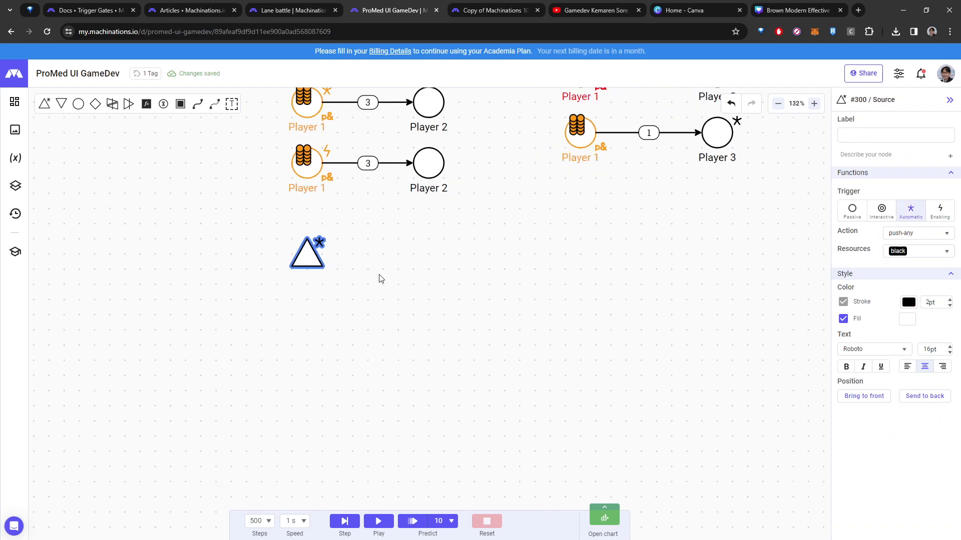
# Step: Add a pool beside the automatic source and link the source to it with a resource connection
pyautogui.click(411, 249)
pyautogui.press('p')
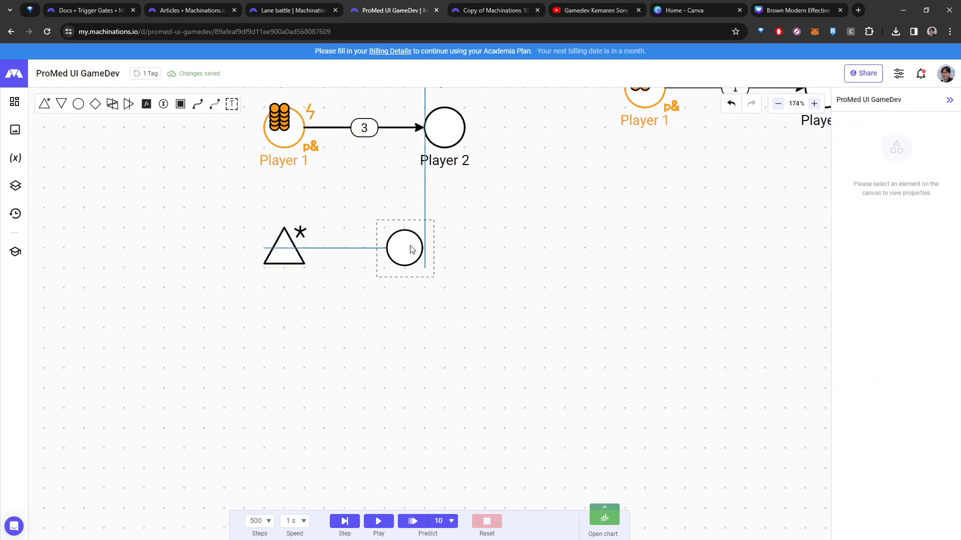
pyautogui.click(433, 250)
pyautogui.click(368, 245)
pyautogui.press('r')
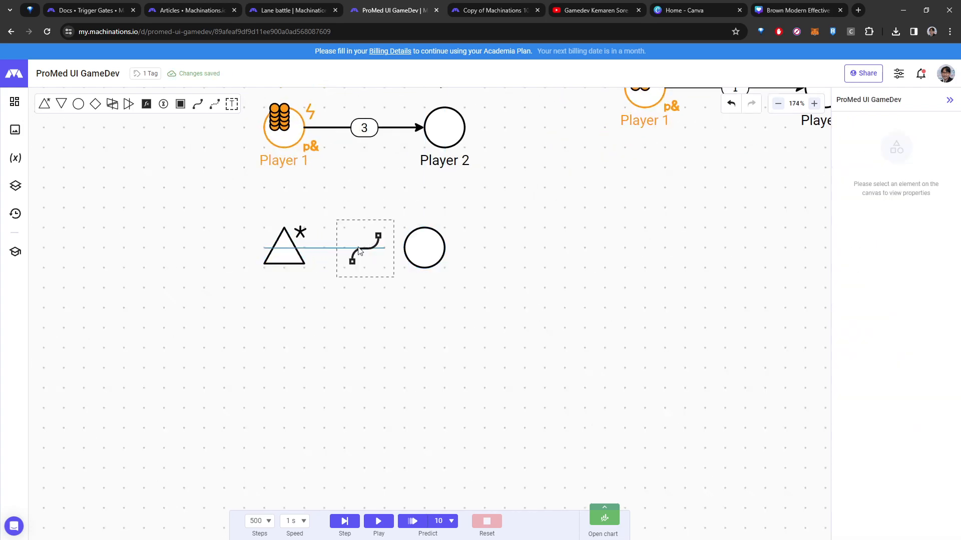
pyautogui.moveTo(284, 243); pyautogui.dragTo(417, 249)
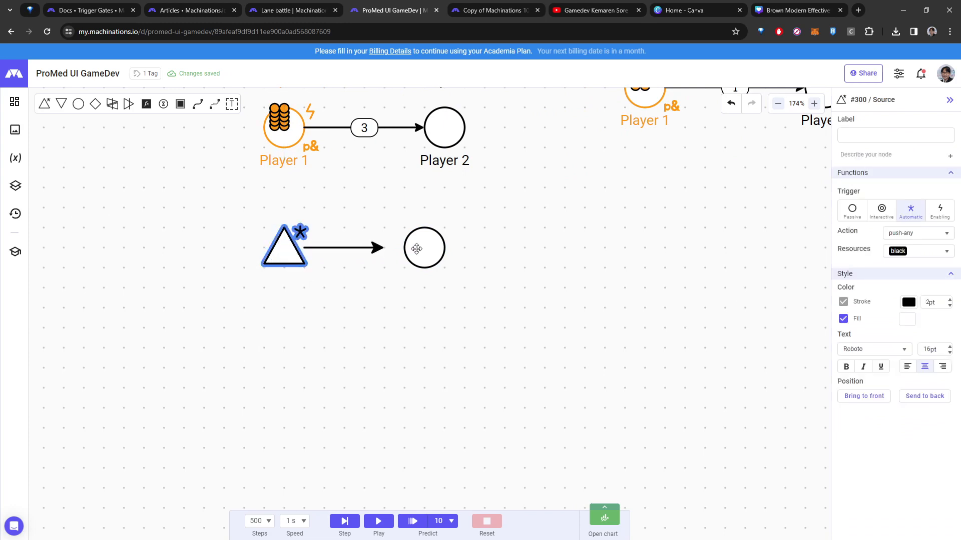
pyautogui.click(370, 315)
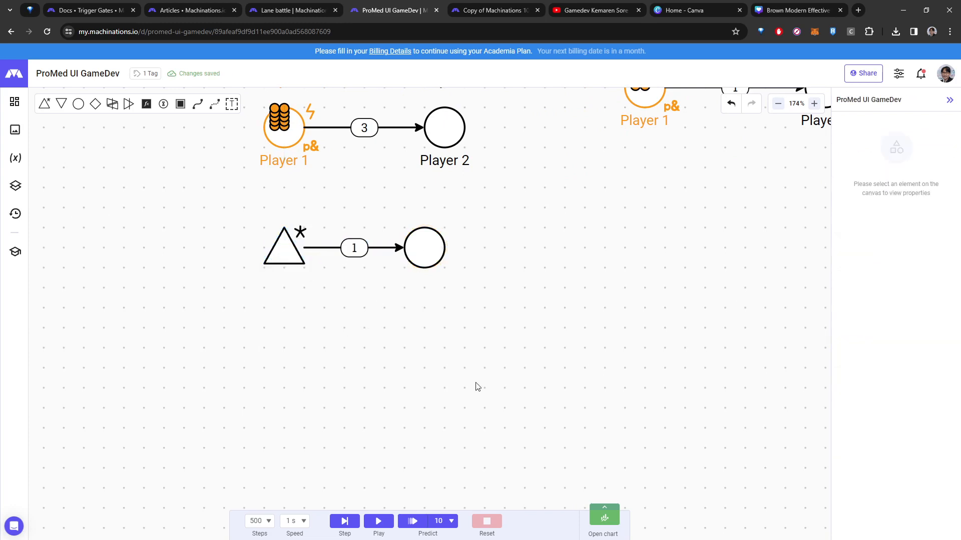
# Step: Play the simulation and select the source to inspect its properties while resources flow into the pool
pyautogui.click(377, 521)
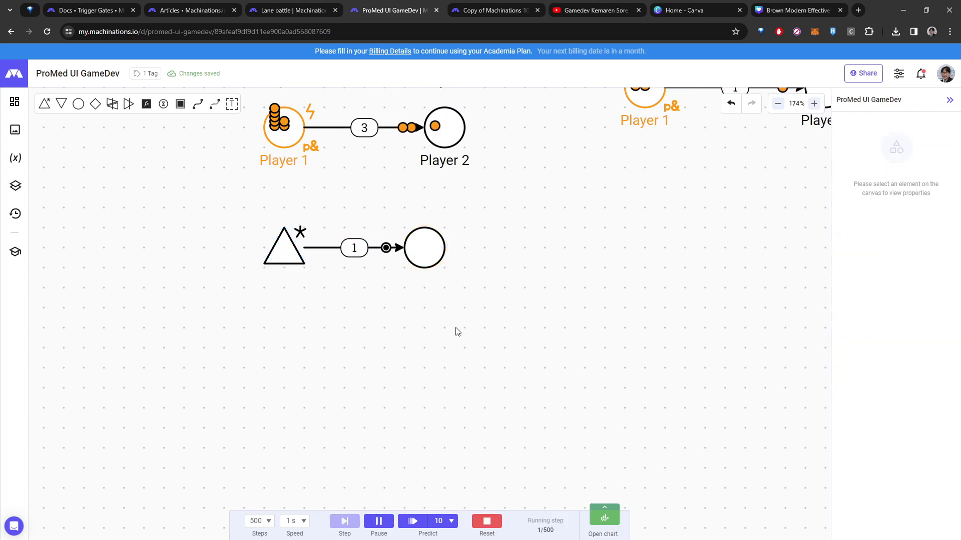
pyautogui.click(293, 249)
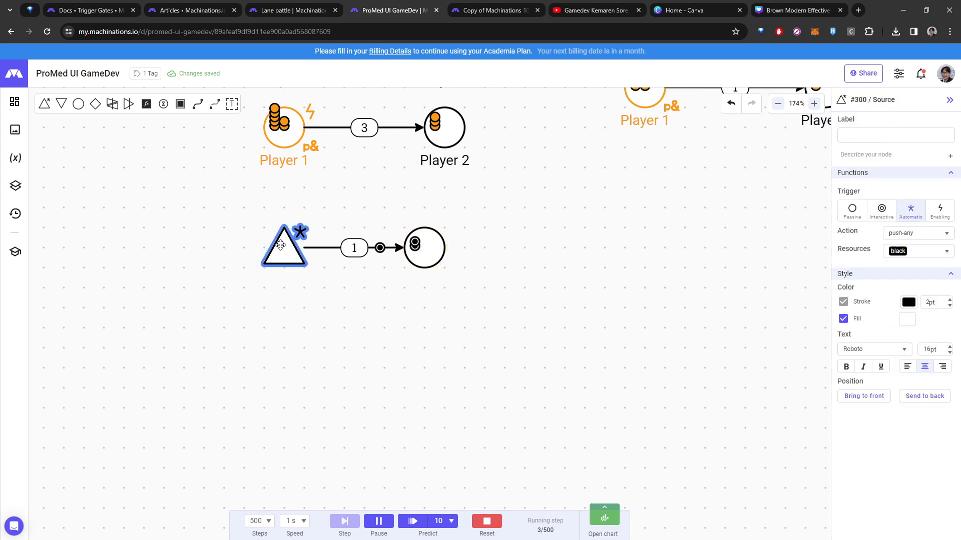
pyautogui.scroll(3, 350, 225)
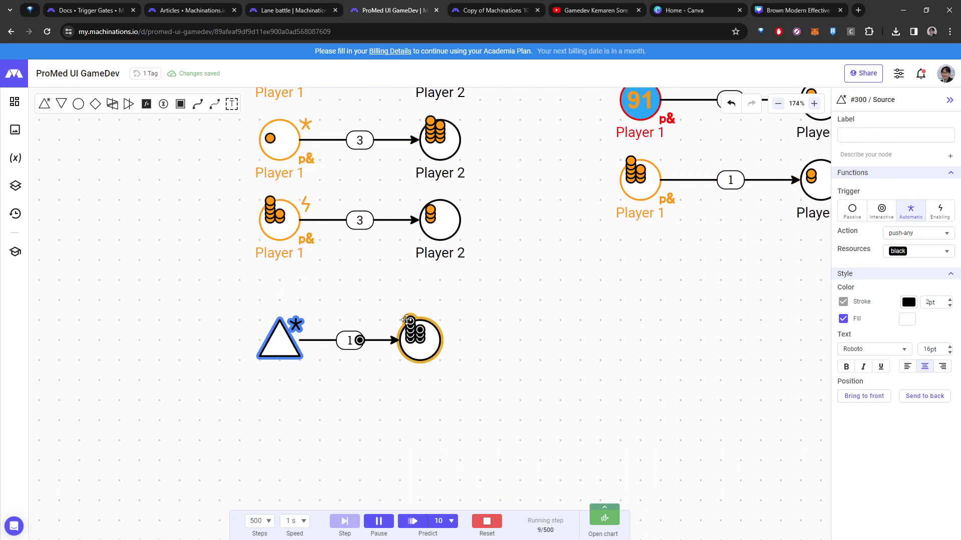
pyautogui.click(347, 426)
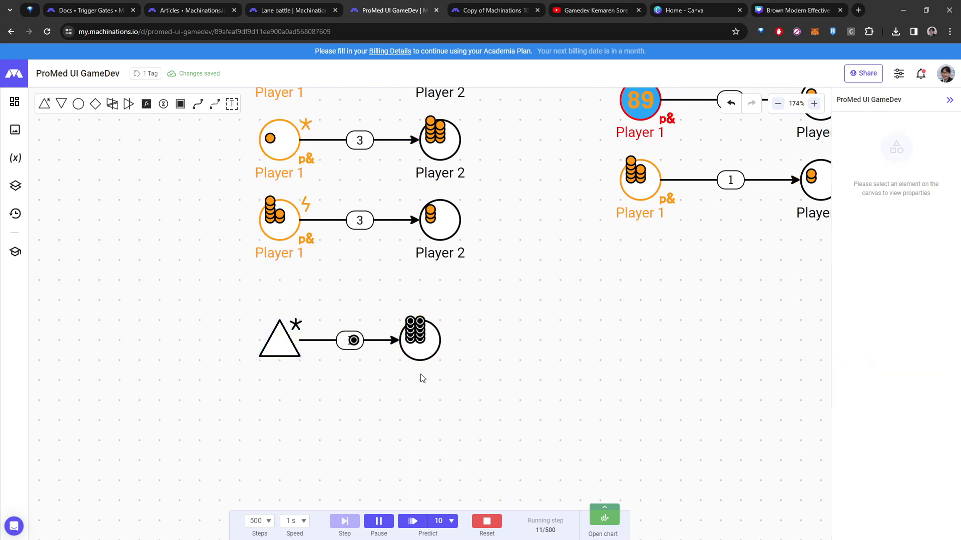
# Step: Move the new pool farther from the source and set the formula of their resource connection to 2
pyautogui.click(374, 354)
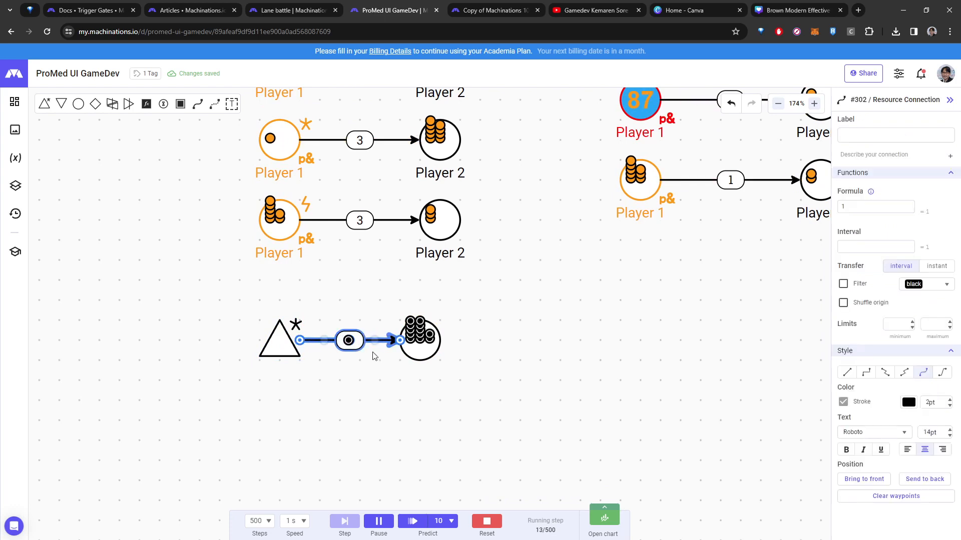
pyautogui.click(356, 364)
pyautogui.moveTo(421, 341); pyautogui.dragTo(540, 340)
pyautogui.click(380, 341)
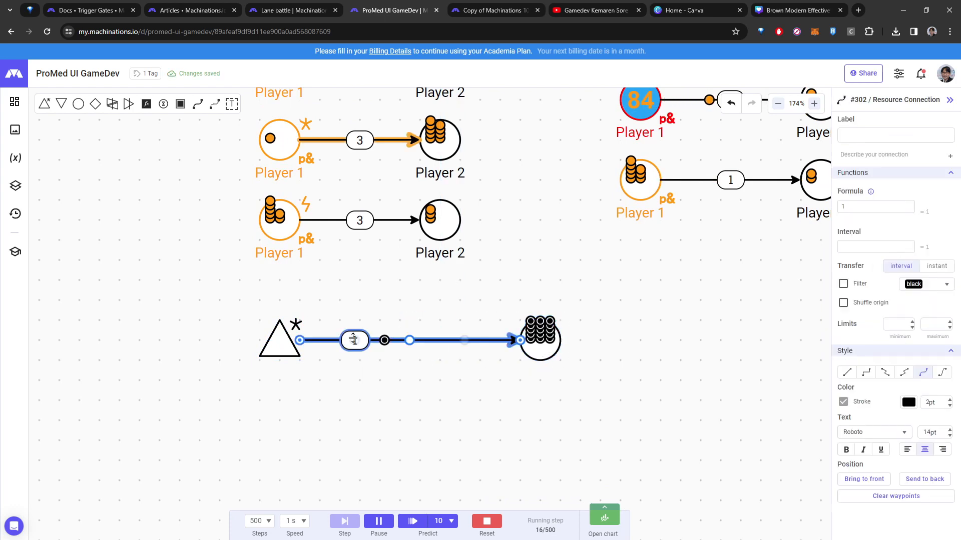
pyautogui.click(850, 206)
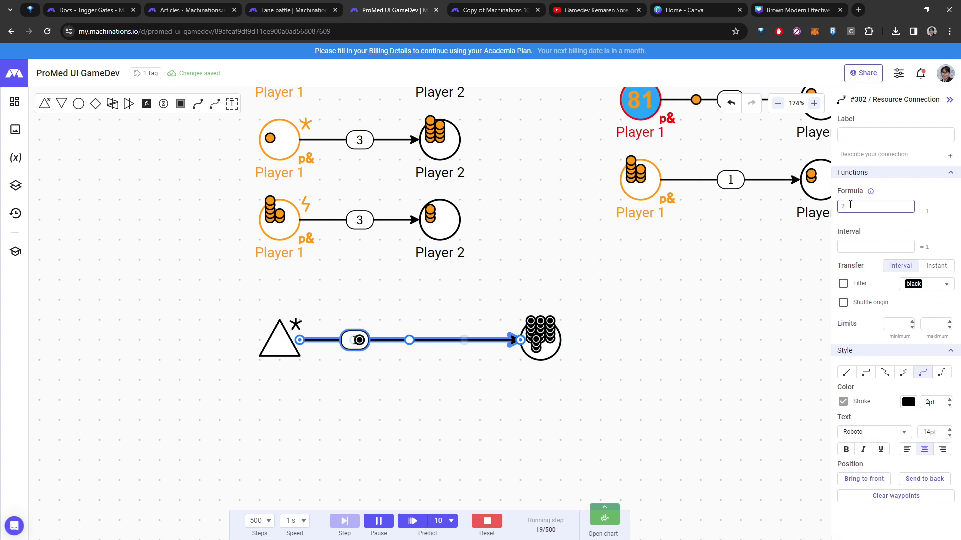
pyautogui.click(716, 305)
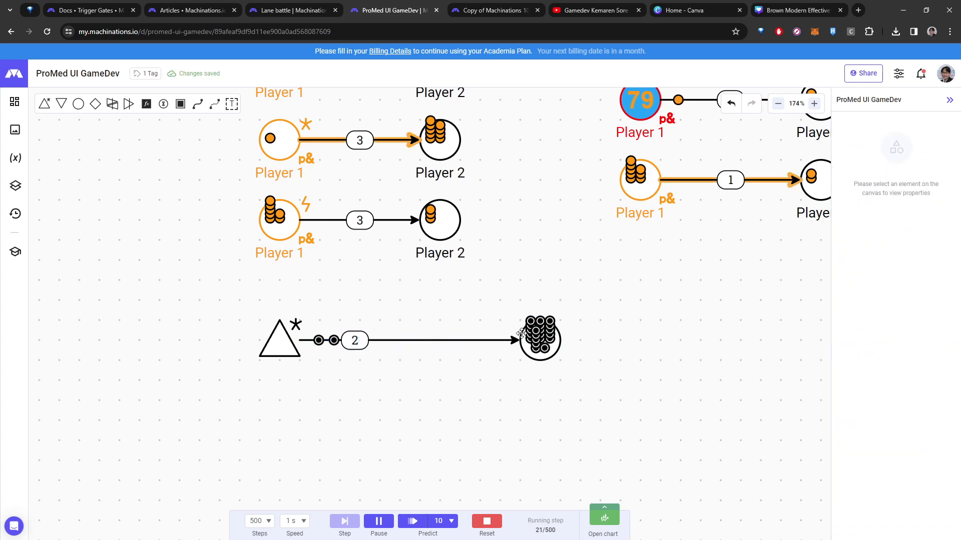
# Step: Duplicate the pool fed by the source and leave the copy directly below it
pyautogui.click(556, 349)
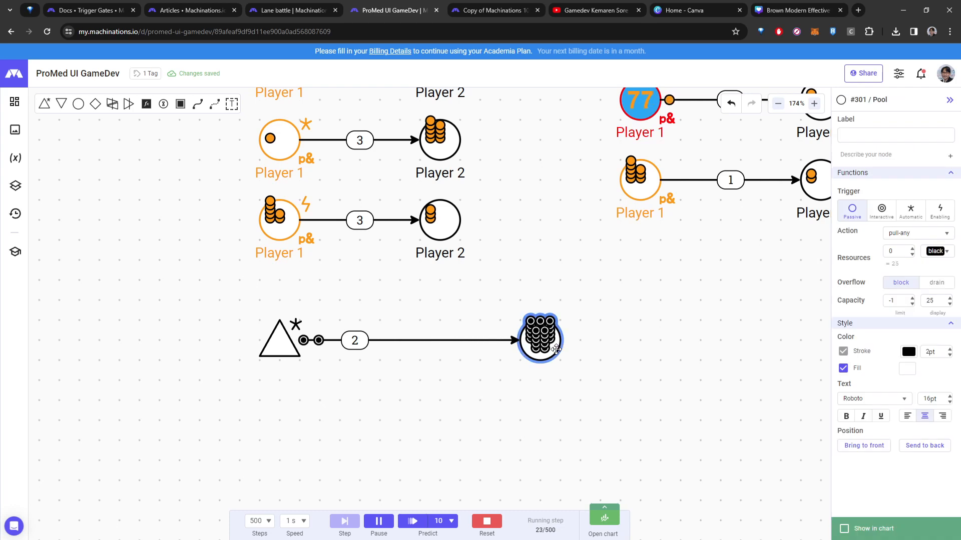
pyautogui.hotkey('ctrl', 'c')
pyautogui.hotkey('ctrl', 'v')
pyautogui.click(520, 402)
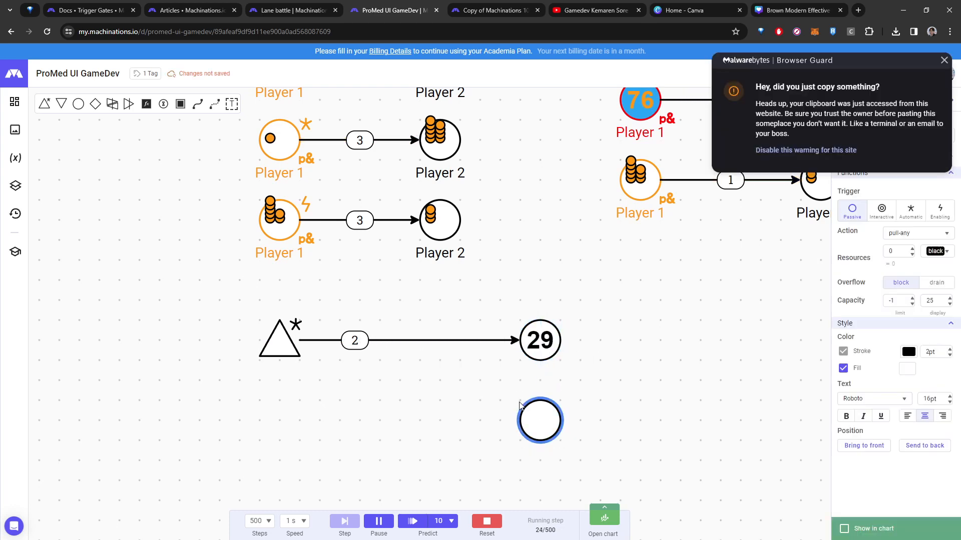
# Step: Link the source to the lower pool with a resource connection and route its curve below the first connection
pyautogui.press('r')
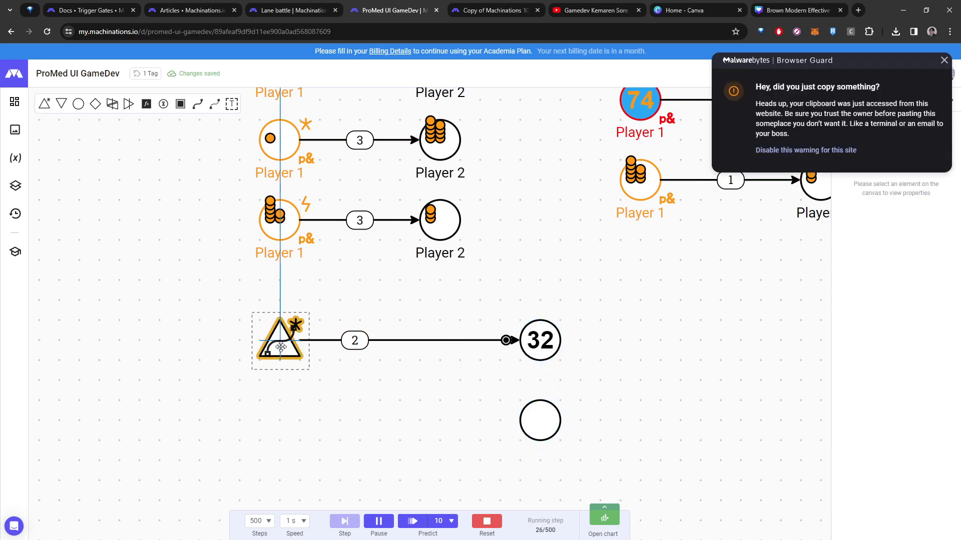
pyautogui.click(281, 342)
pyautogui.click(530, 423)
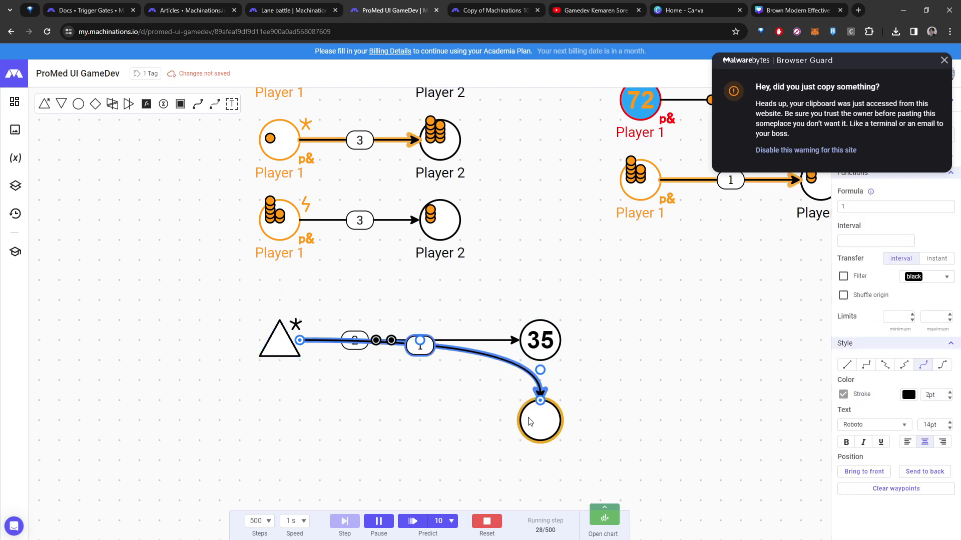
pyautogui.click(482, 431)
pyautogui.click(439, 351)
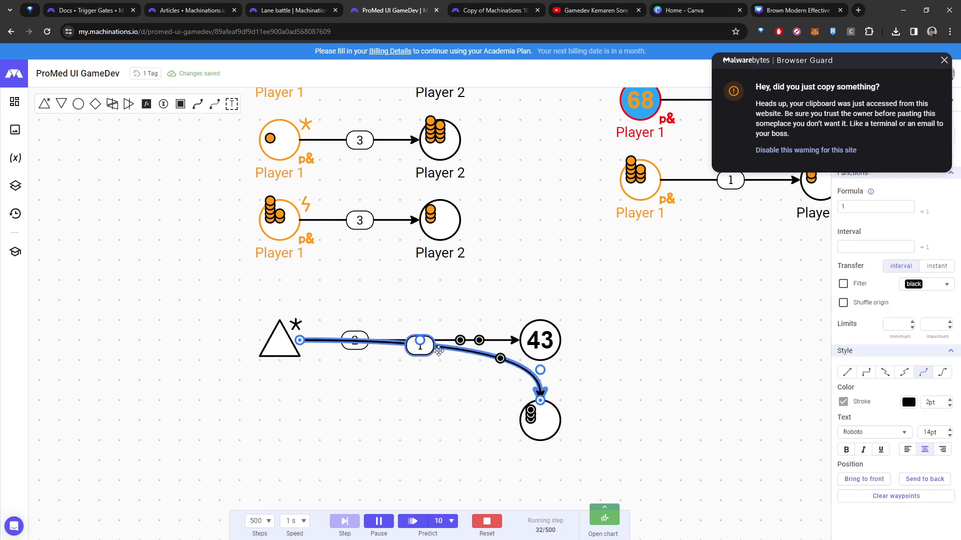
pyautogui.moveTo(439, 350); pyautogui.dragTo(415, 400)
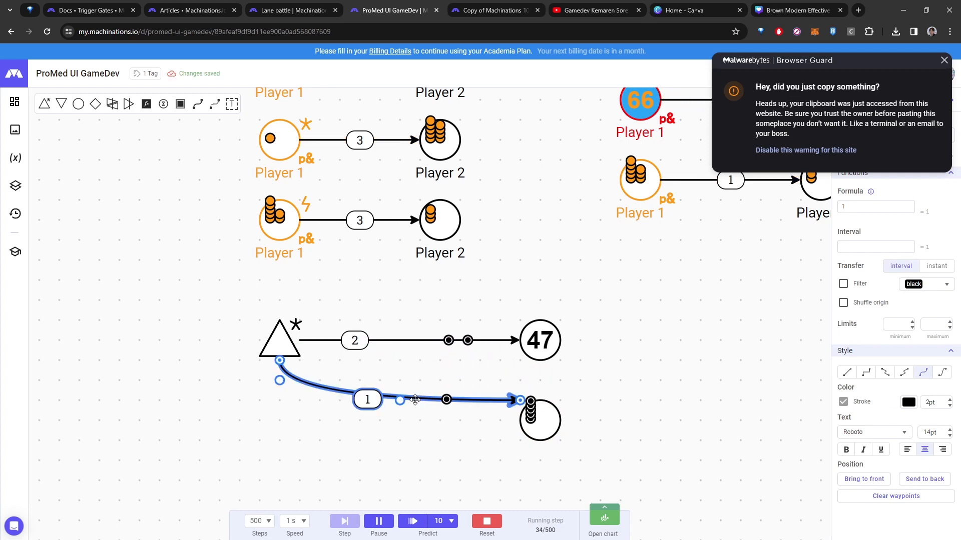
pyautogui.click(617, 386)
pyautogui.moveTo(626, 386); pyautogui.dragTo(545, 385)
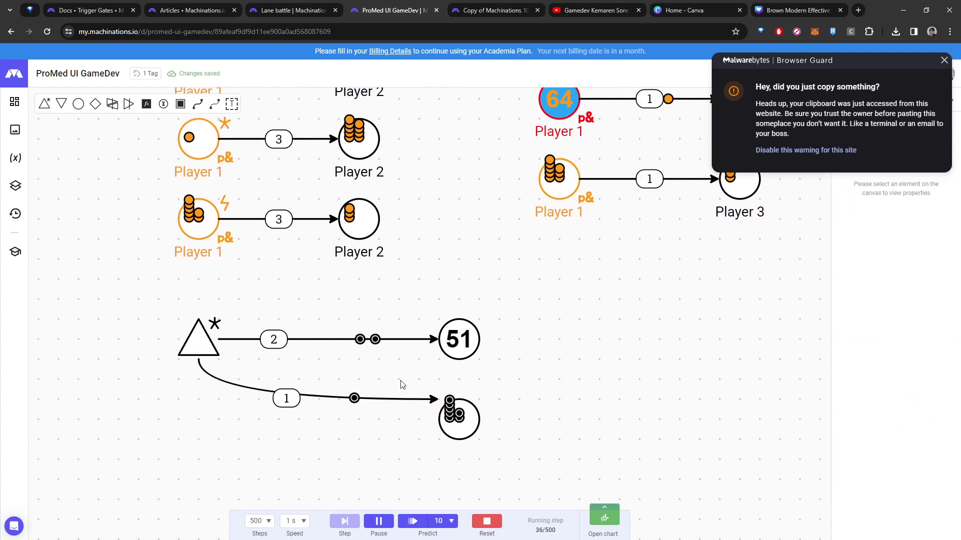
# Step: Set the resource color produced by the source to blue
pyautogui.click(203, 343)
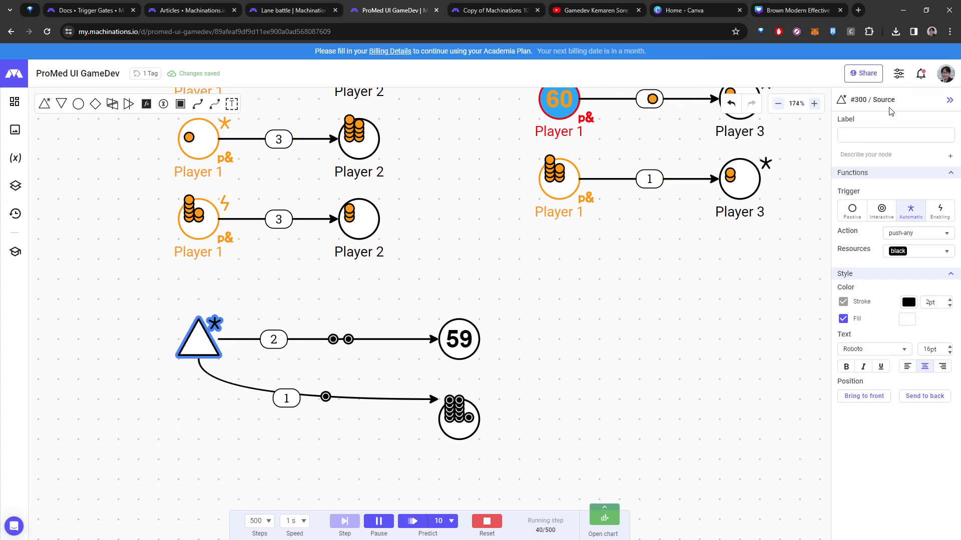
pyautogui.click(922, 252)
pyautogui.click(924, 292)
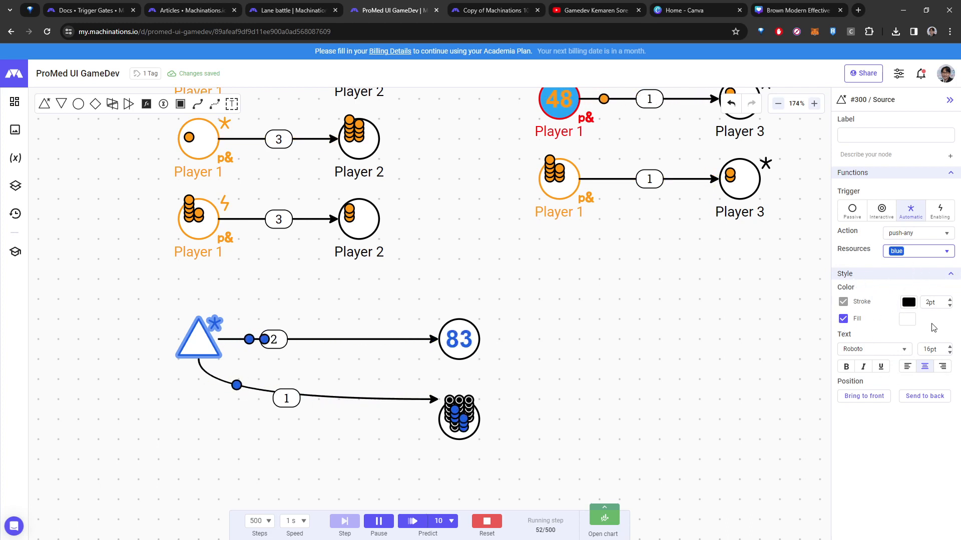
pyautogui.moveTo(582, 337); pyautogui.dragTo(703, 305)
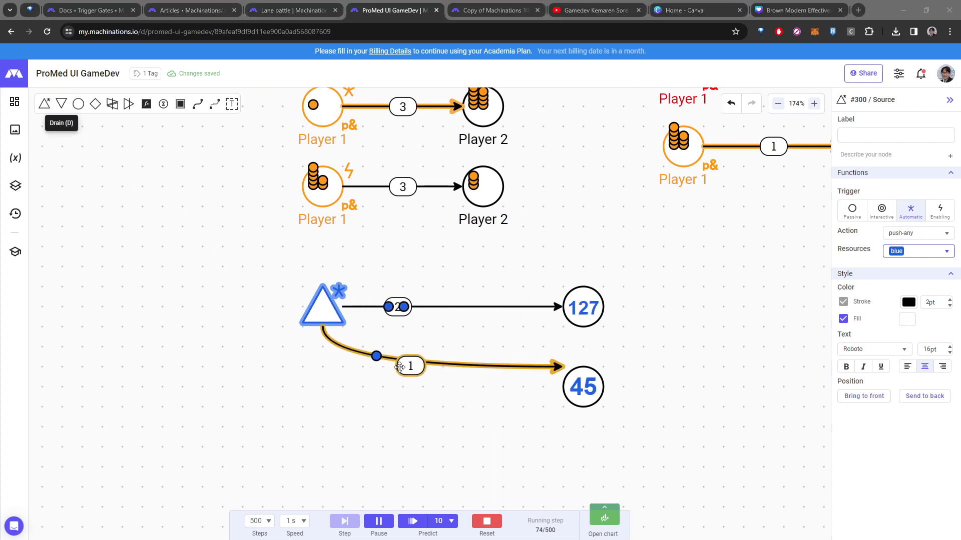
# Step: Add a drain directly below the lower pool
pyautogui.click(574, 450)
pyautogui.press('d')
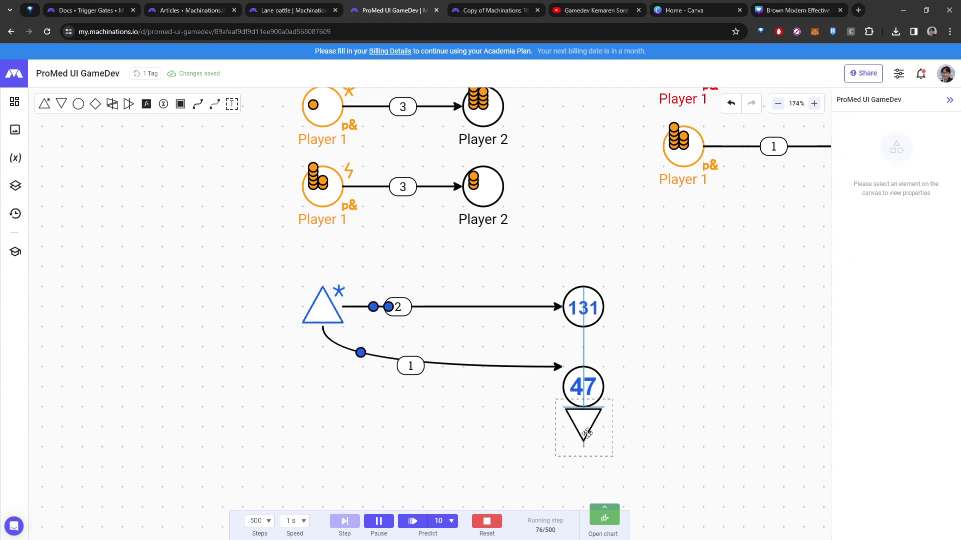
pyautogui.click(583, 466)
pyautogui.moveTo(678, 375); pyautogui.dragTo(632, 307)
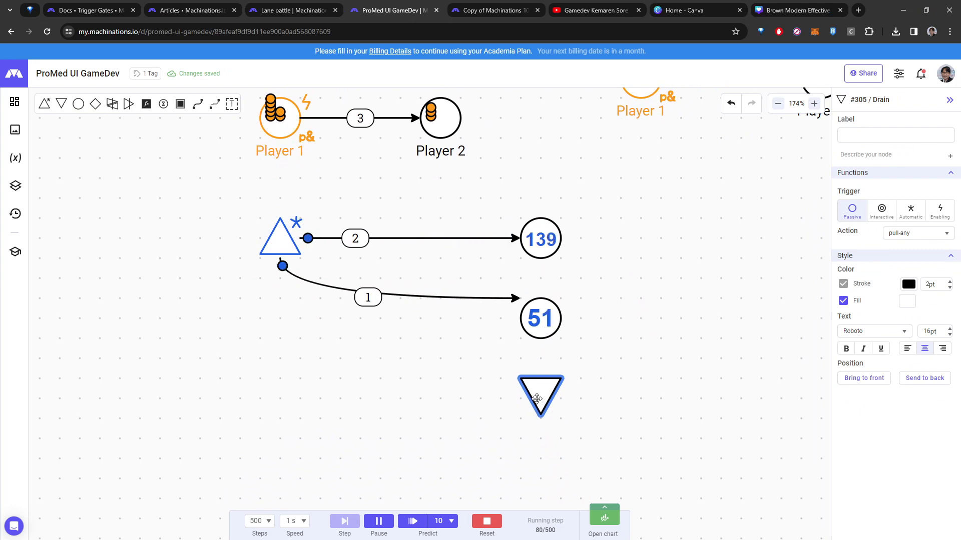
# Step: Link the source to the drain with a resource connection drawn as a straight line
pyautogui.click(473, 387)
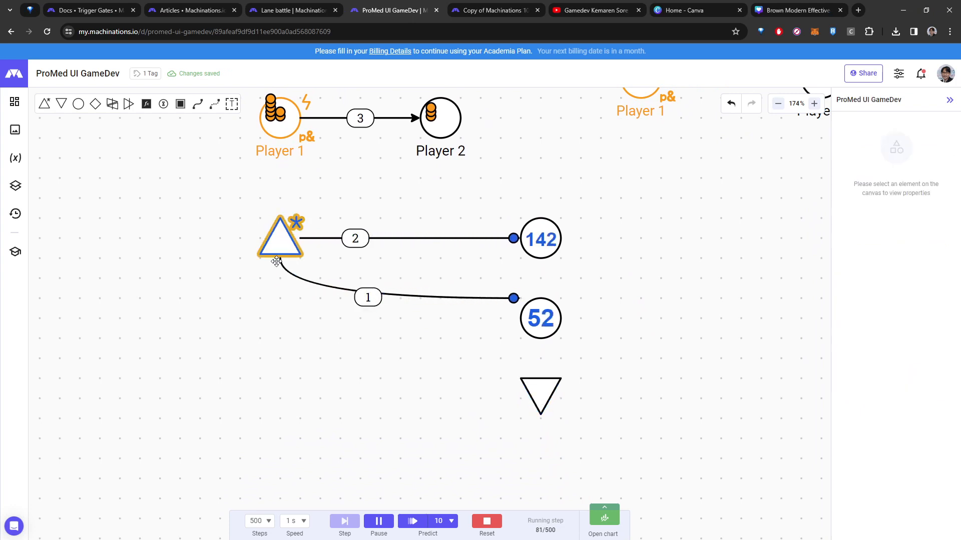
pyautogui.press('r')
pyautogui.click(280, 239)
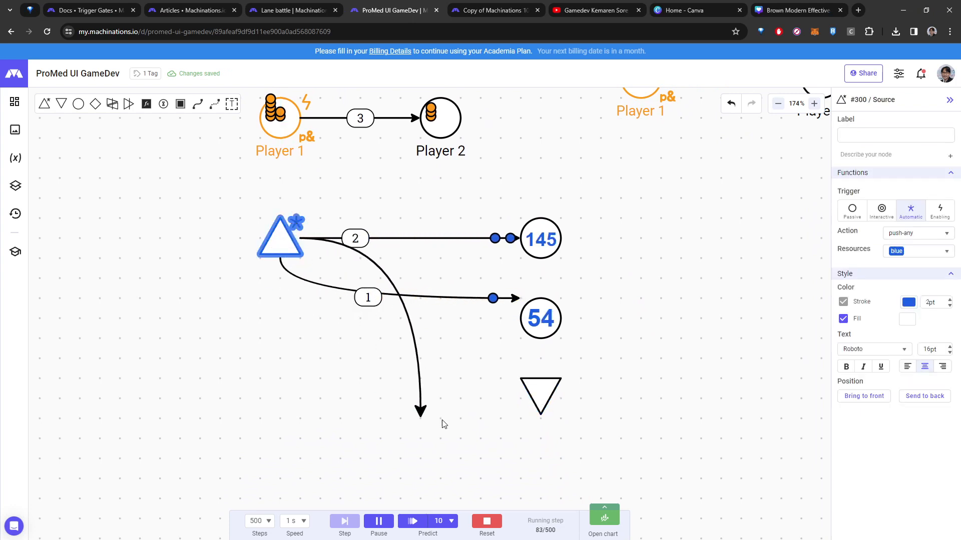
pyautogui.click(541, 393)
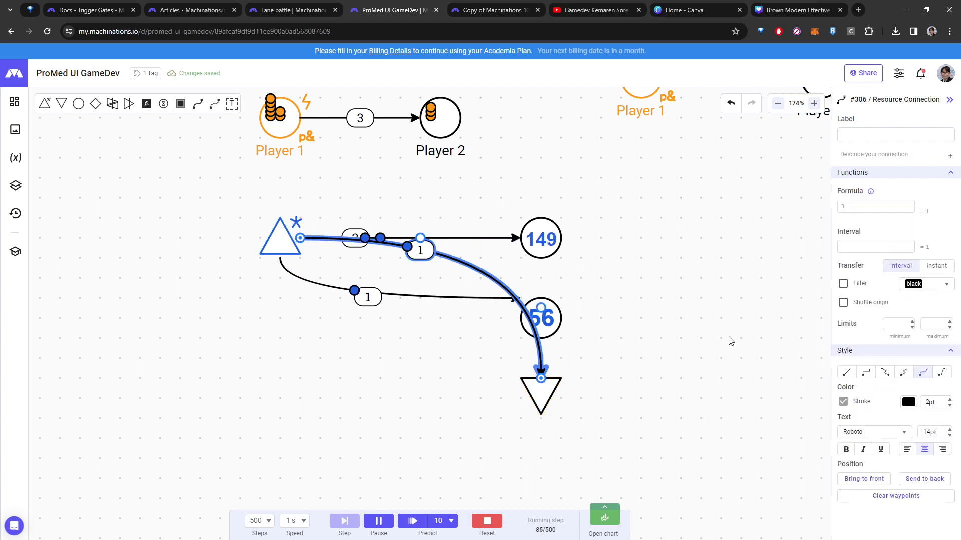
pyautogui.click(853, 373)
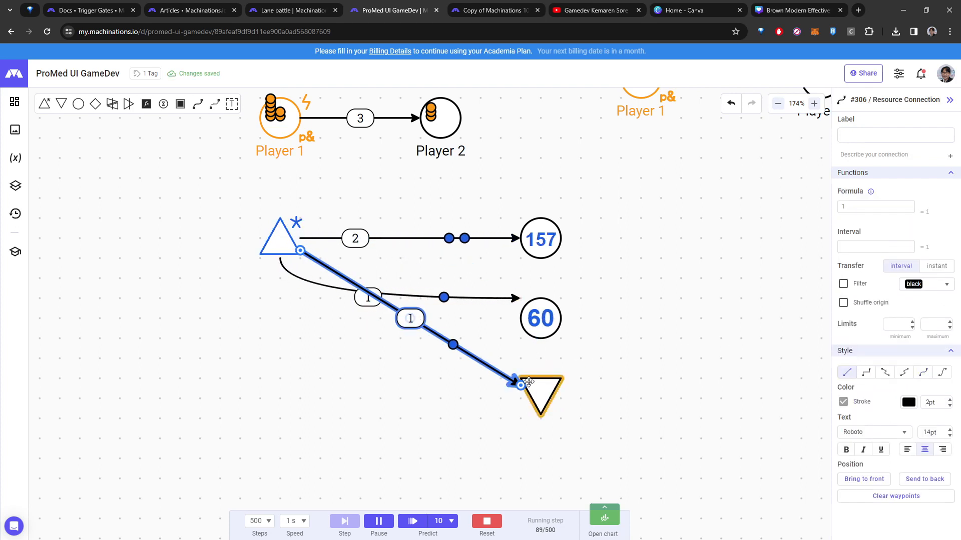
# Step: Change the drain's connection to a curved line and reposition the drain below the area between the source and the pools
pyautogui.moveTo(538, 393); pyautogui.dragTo(310, 421)
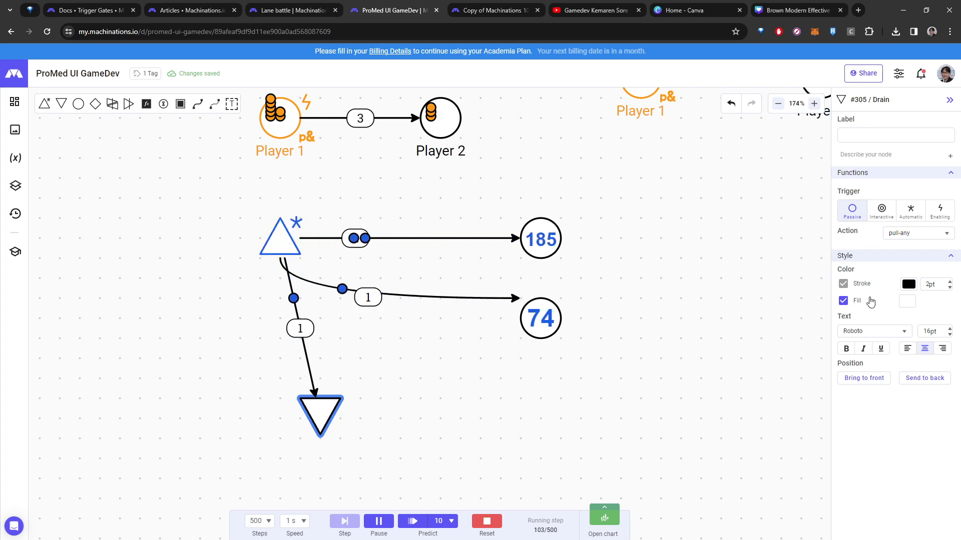
pyautogui.click(311, 369)
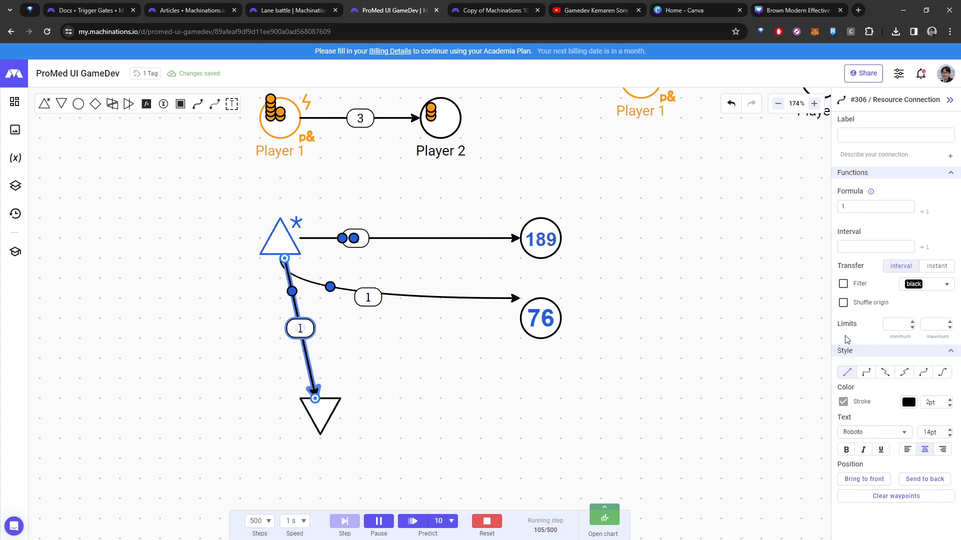
pyautogui.click(943, 375)
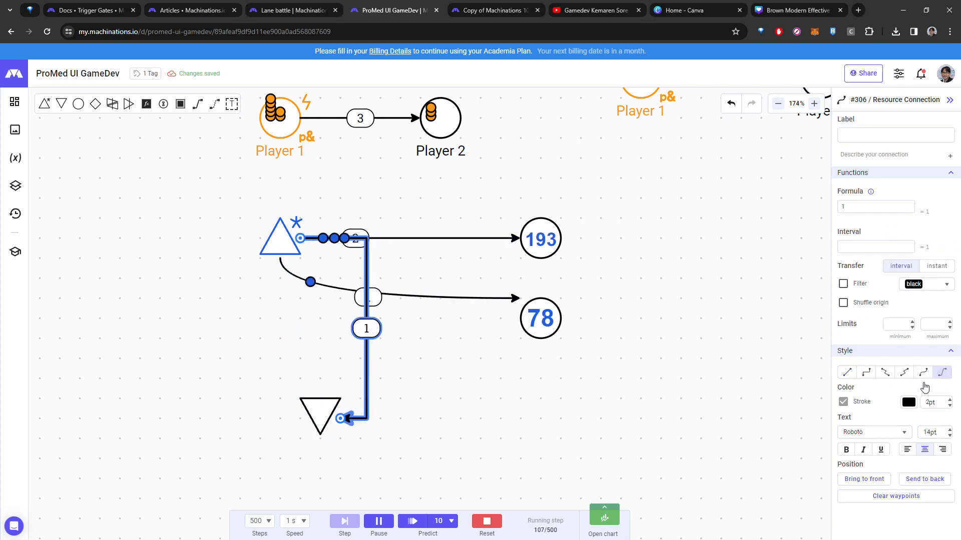
pyautogui.click(925, 375)
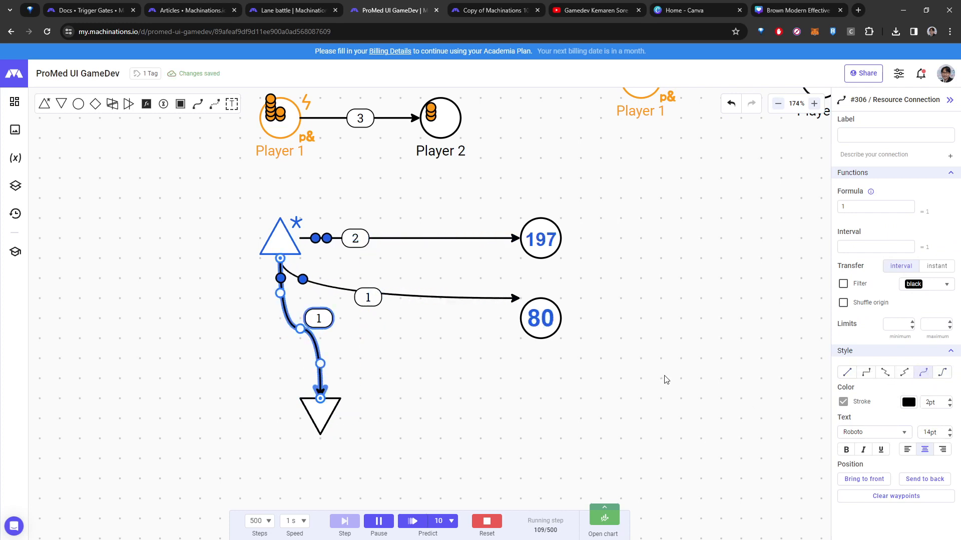
pyautogui.moveTo(329, 416); pyautogui.dragTo(489, 433)
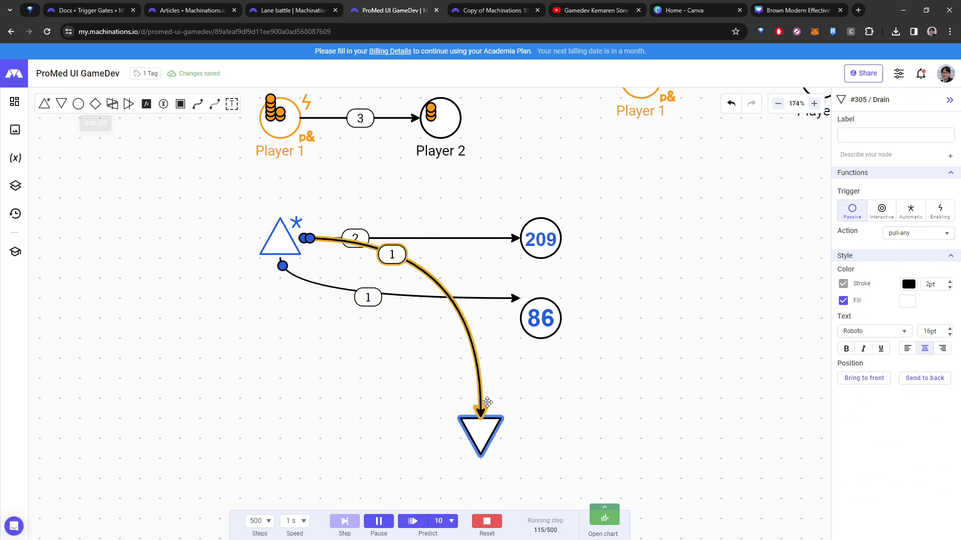
# Step: Delete the whole source, pools and drain example and place a new source in the cleared area
pyautogui.moveTo(602, 460); pyautogui.dragTo(230, 202)
pyautogui.press('Delete')
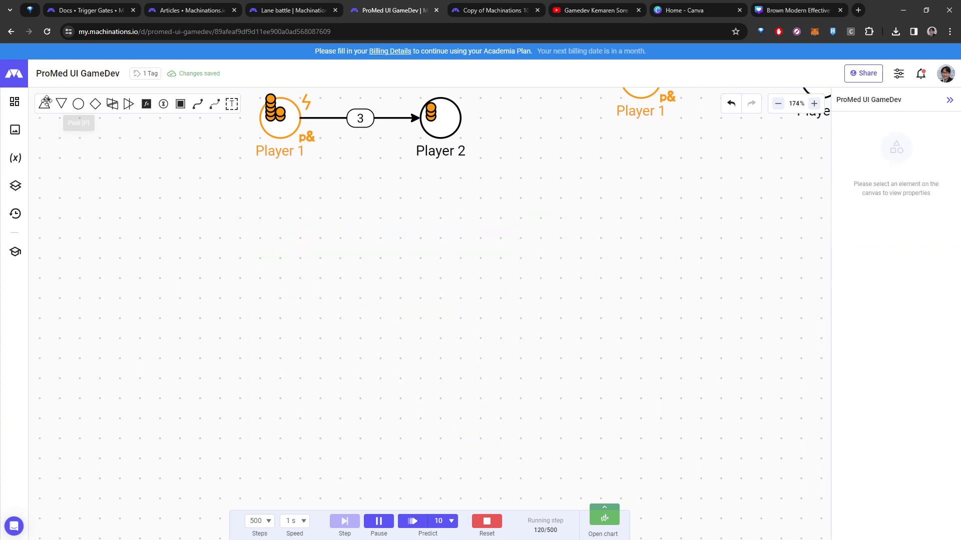
pyautogui.click(281, 243)
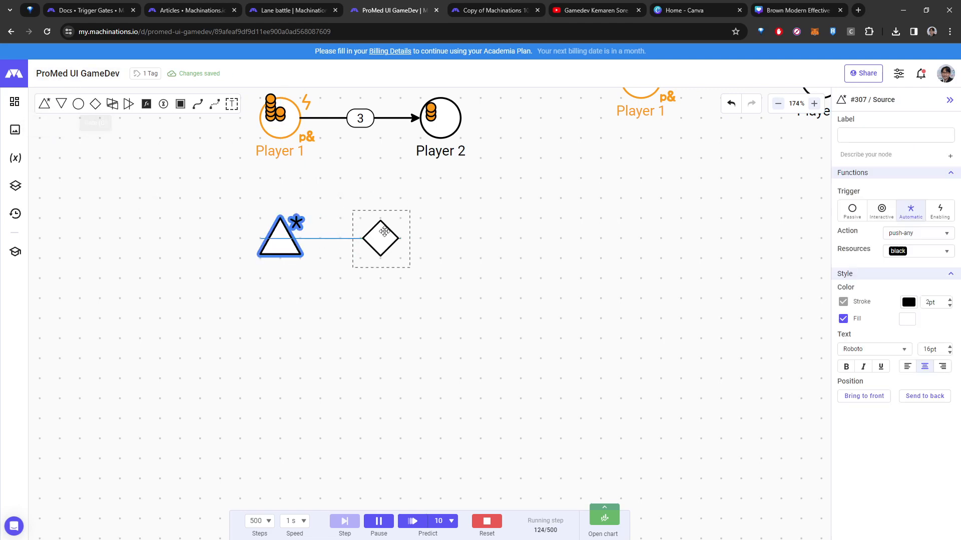
# Step: Place a gate beside the source and link the source to it with a resource connection
pyautogui.click(387, 235)
pyautogui.click(525, 217)
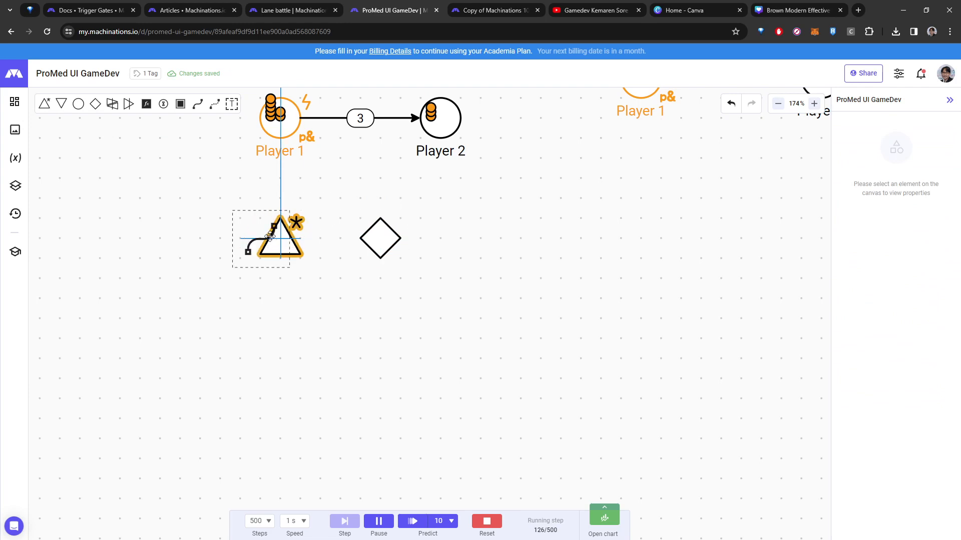
pyautogui.click(295, 239)
# Step: Move the gate farther from the source on the same line and centre the rate label on their connection
pyautogui.moveTo(378, 242); pyautogui.dragTo(438, 244)
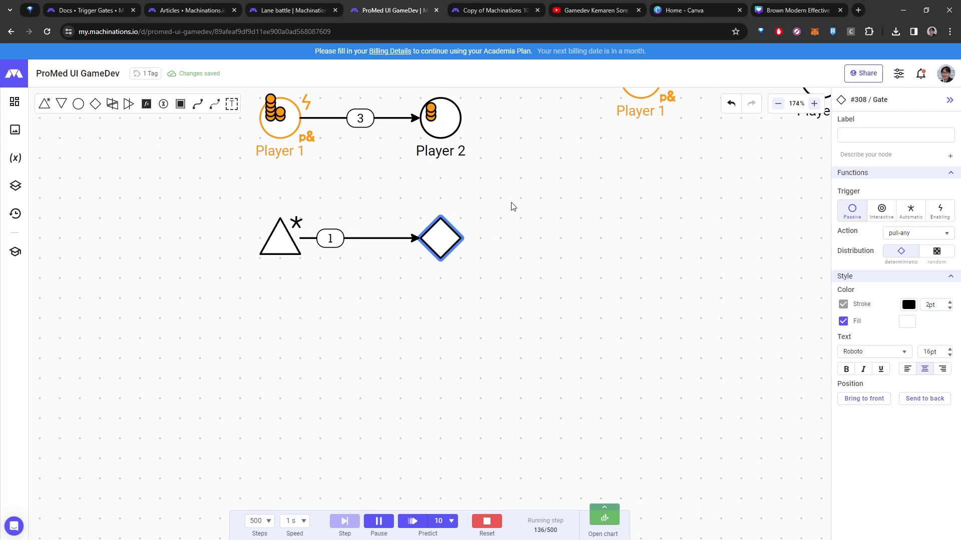
pyautogui.moveTo(331, 238); pyautogui.dragTo(342, 238)
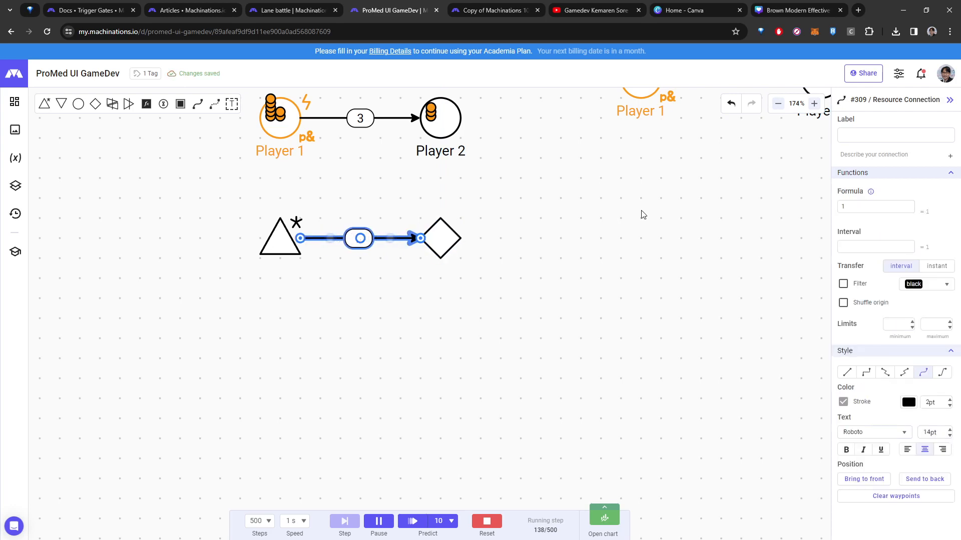
pyautogui.click(437, 276)
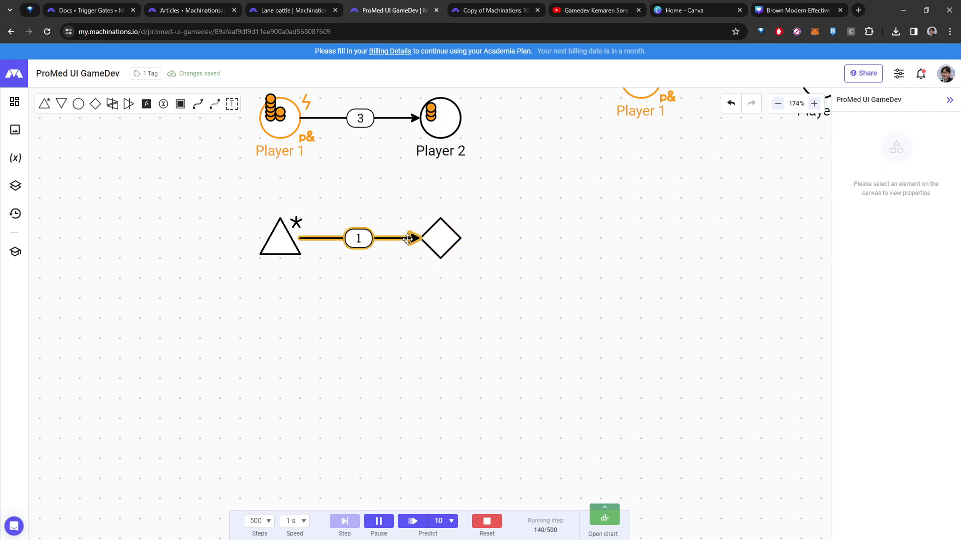
pyautogui.click(445, 220)
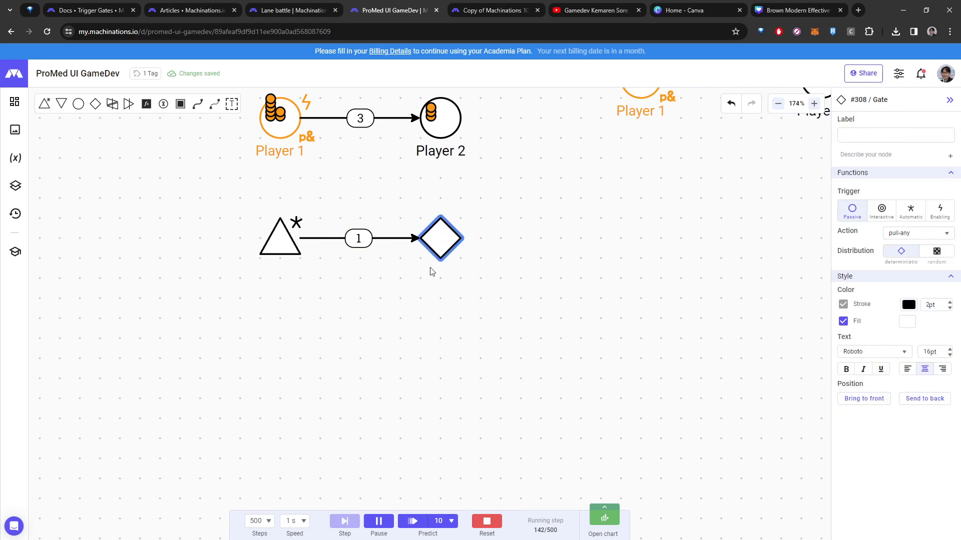
pyautogui.click(367, 296)
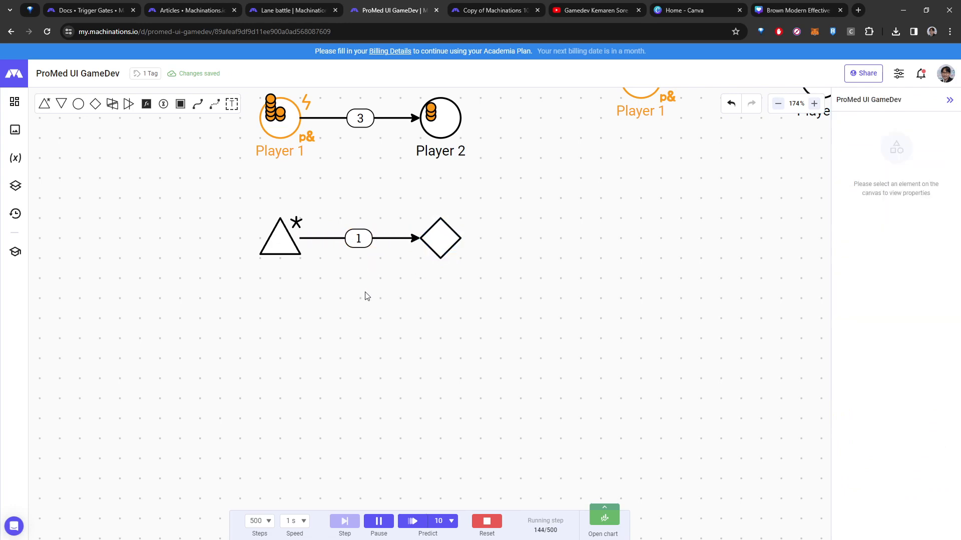
# Step: Add a pool on the far side of the gate and link the gate to it with a resource connection
pyautogui.press('p')
pyautogui.click(575, 239)
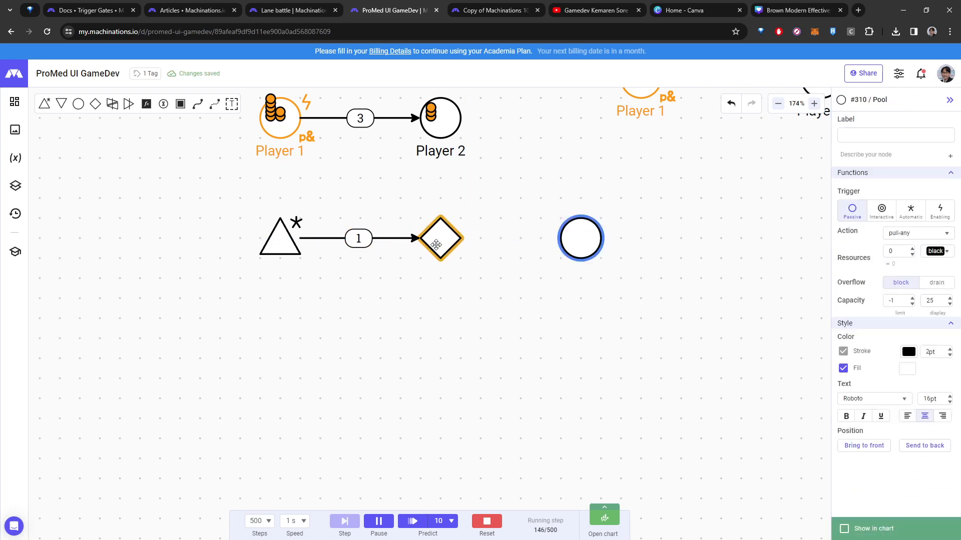
pyautogui.press('r')
pyautogui.click(436, 246)
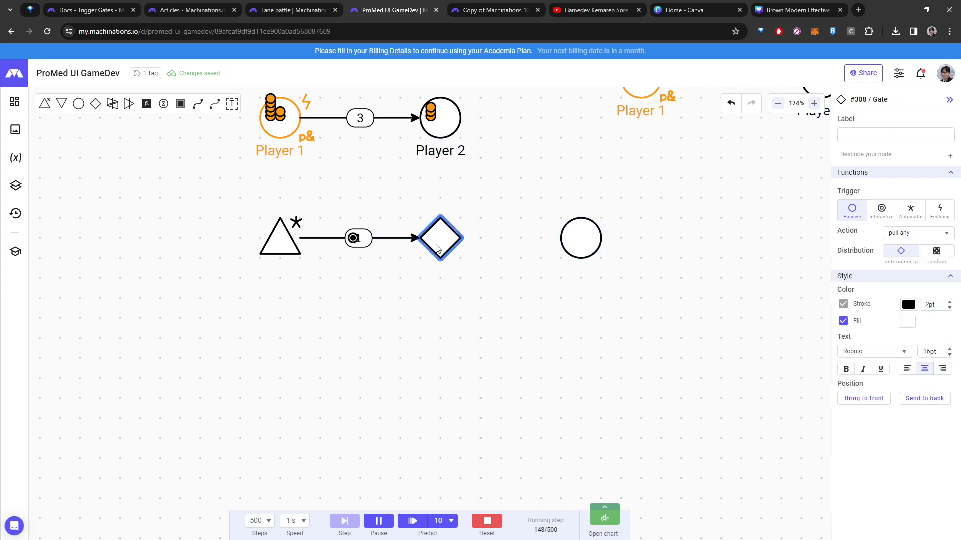
pyautogui.click(577, 234)
pyautogui.click(513, 287)
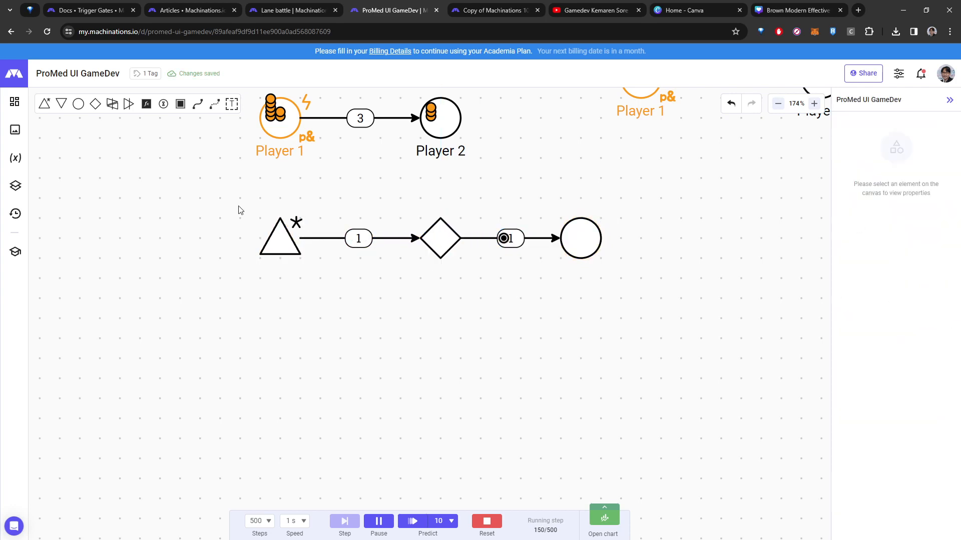
# Step: Duplicate the source-gate-pool chain, place the copy below the original and dismiss the clipboard warning
pyautogui.moveTo(241, 198); pyautogui.dragTo(653, 278)
pyautogui.hotkey('ctrl', 'c')
pyautogui.hotkey('ctrl', 'v')
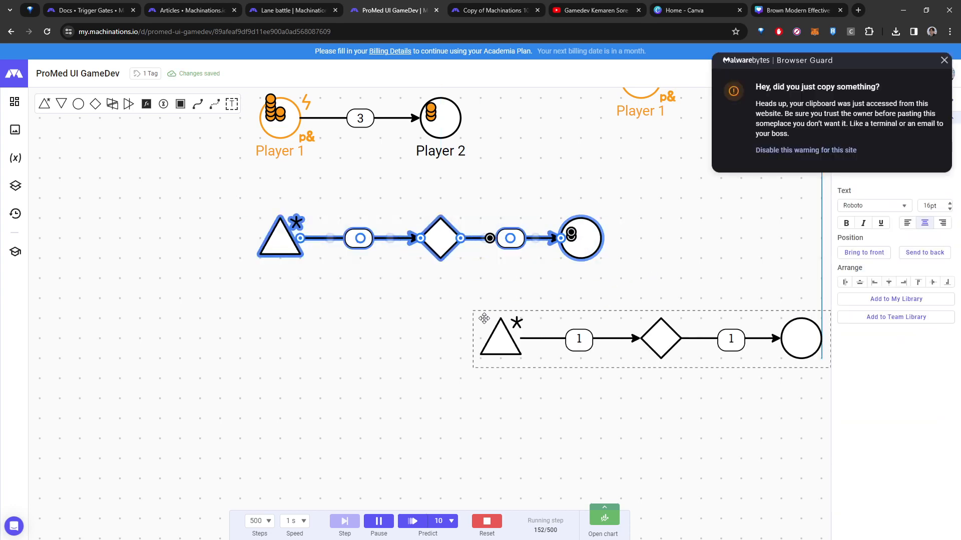
pyautogui.moveTo(486, 328); pyautogui.dragTo(288, 299)
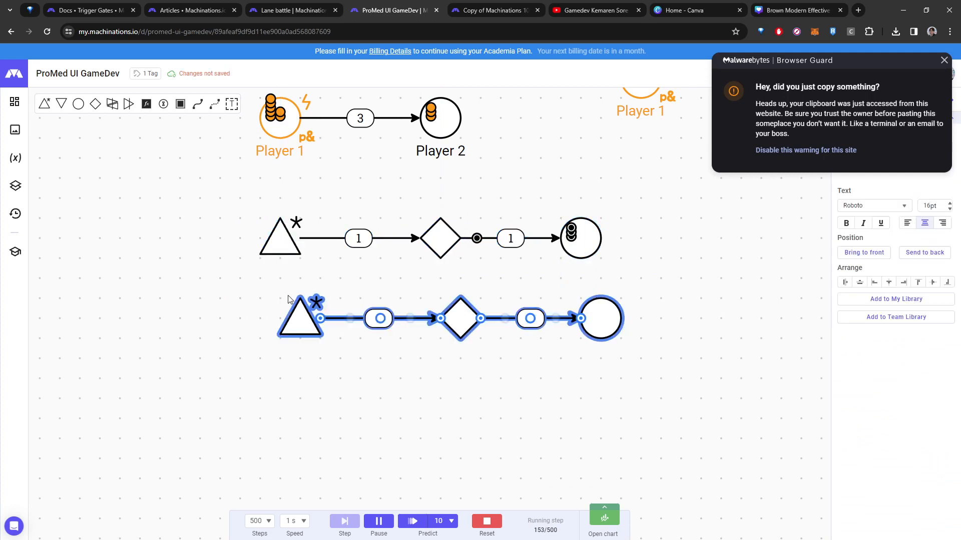
pyautogui.click(943, 61)
pyautogui.click(553, 371)
# Step: Delete the lower chain's gate and the connection leaving it, then reattach the lower source's connection directly to the pool
pyautogui.click(466, 324)
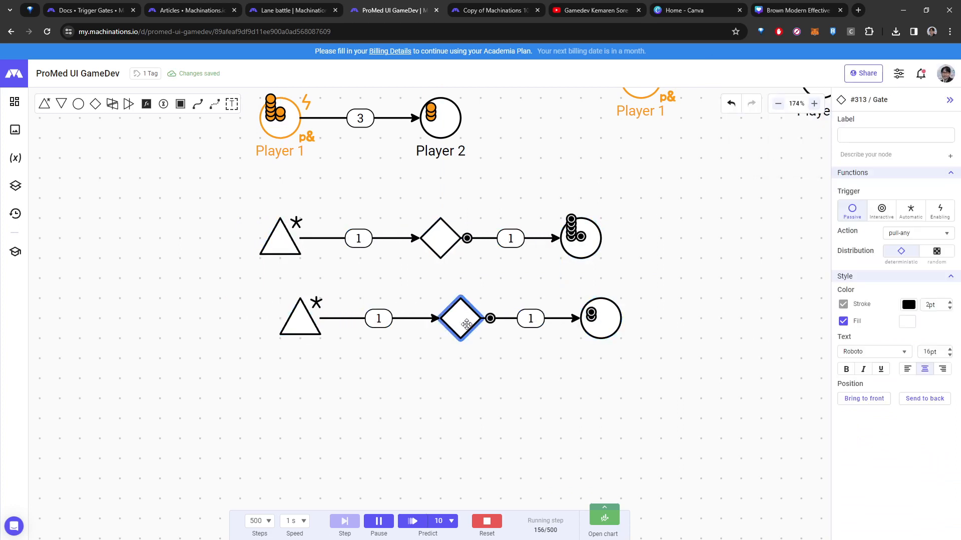
pyautogui.press('Delete')
pyautogui.click(506, 319)
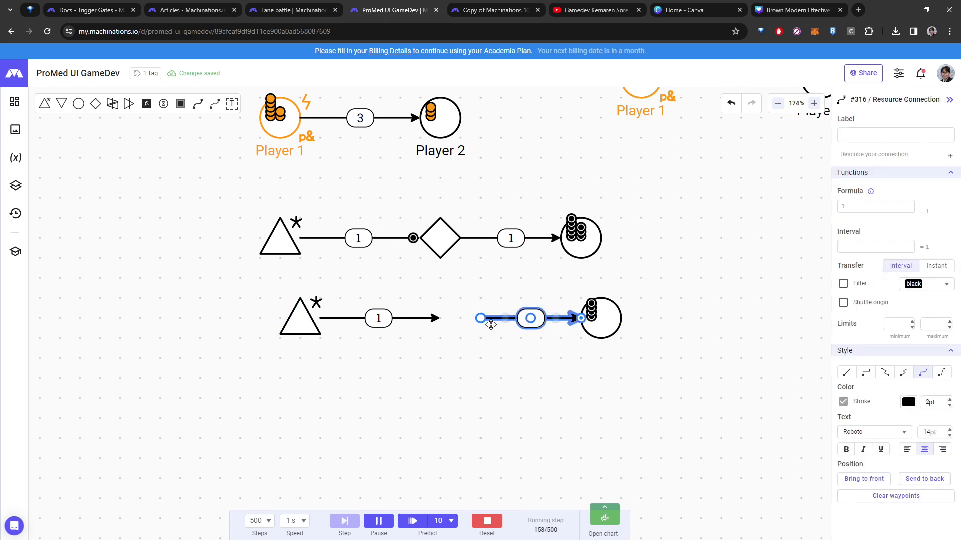
pyautogui.press('Delete')
pyautogui.click(439, 318)
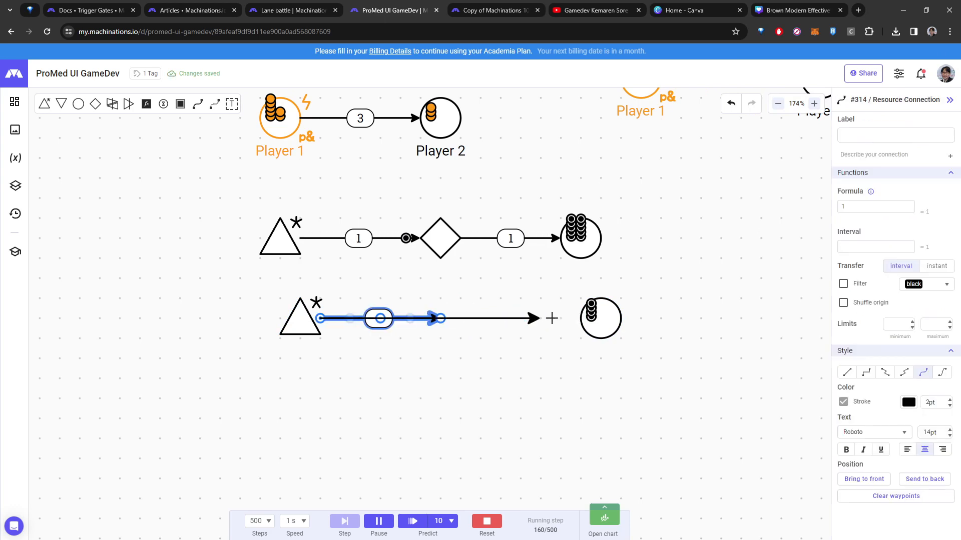
pyautogui.moveTo(552, 318); pyautogui.dragTo(583, 319)
# Step: Reset the simulation and advance it two steps to compare the chains with and without a gate
pyautogui.click(483, 525)
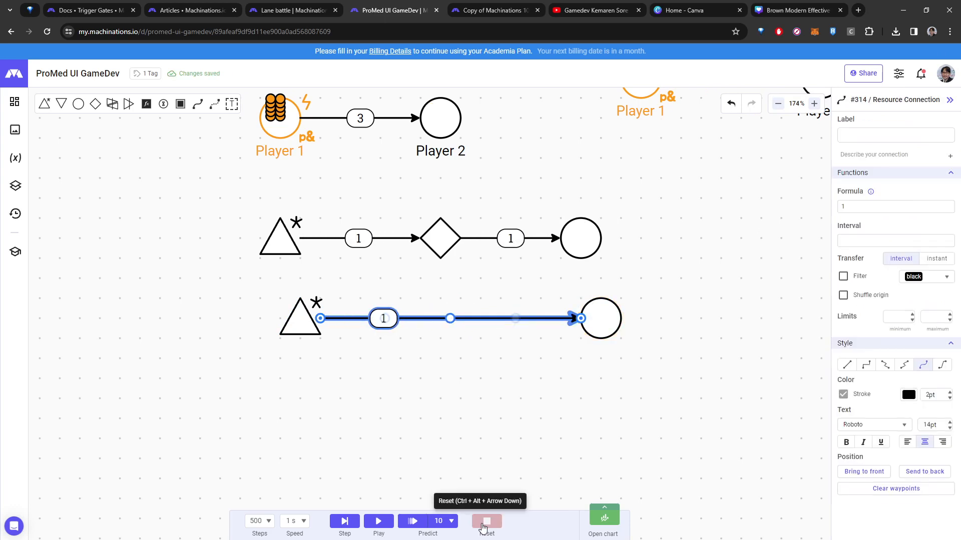
pyautogui.click(423, 367)
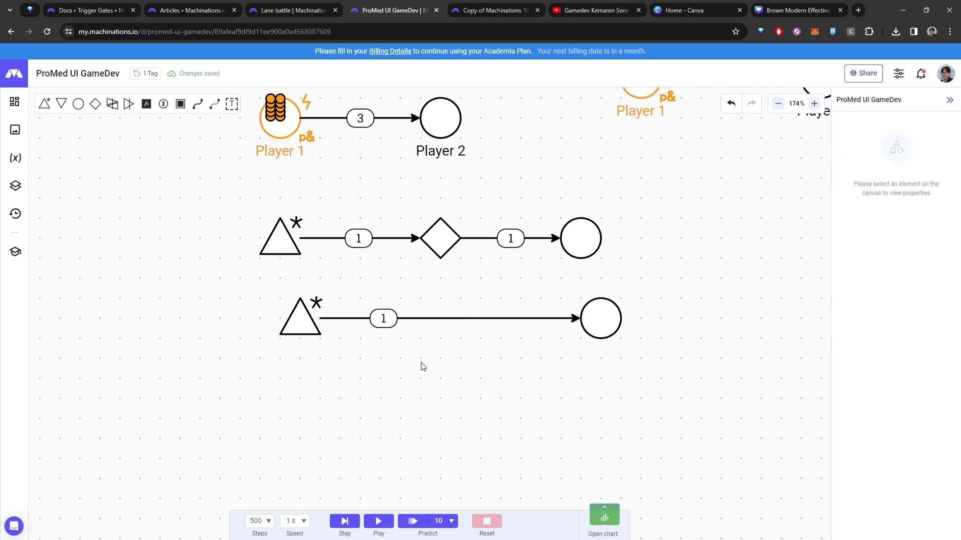
pyautogui.click(344, 522)
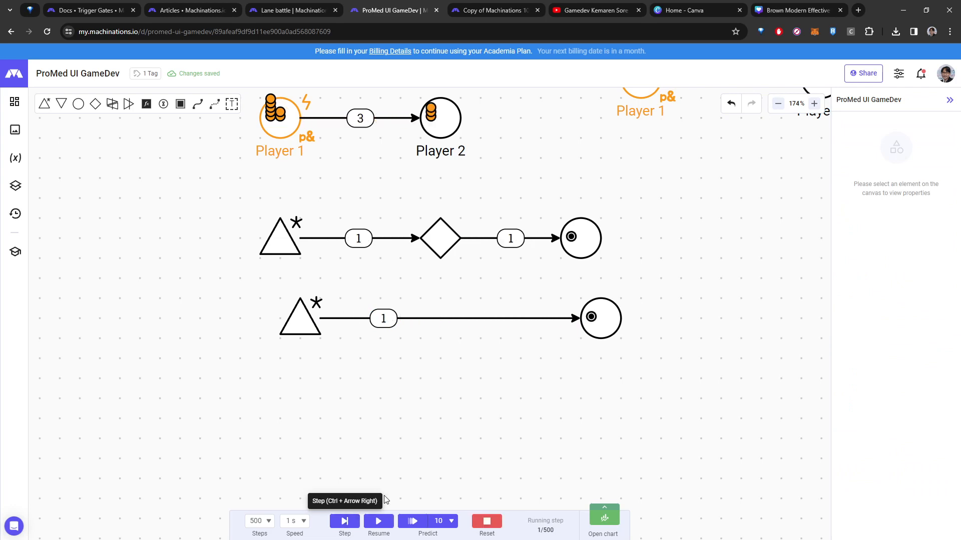
pyautogui.click(344, 523)
# Step: Align the lower source beneath the upper source and advance the simulation one step
pyautogui.moveTo(296, 313); pyautogui.dragTo(275, 311)
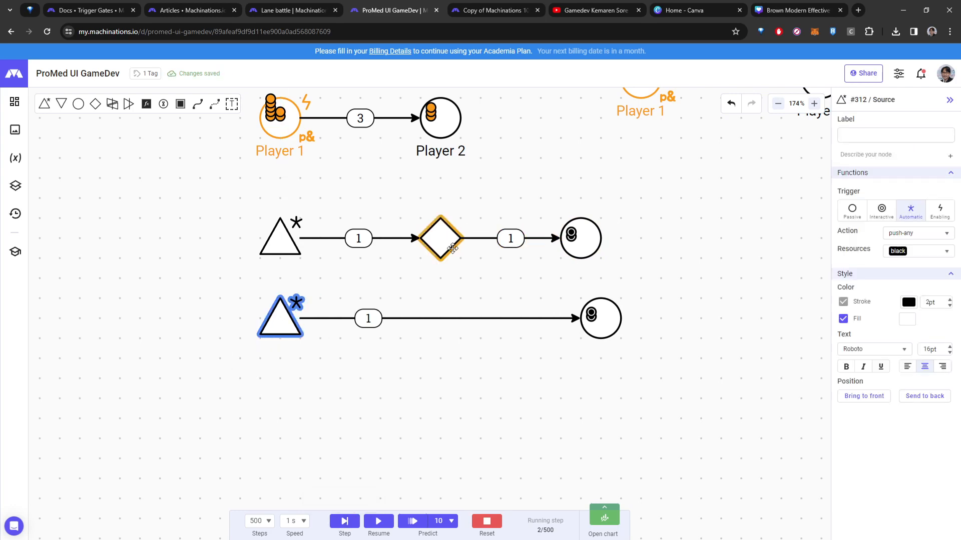
pyautogui.click(337, 524)
pyautogui.click(449, 227)
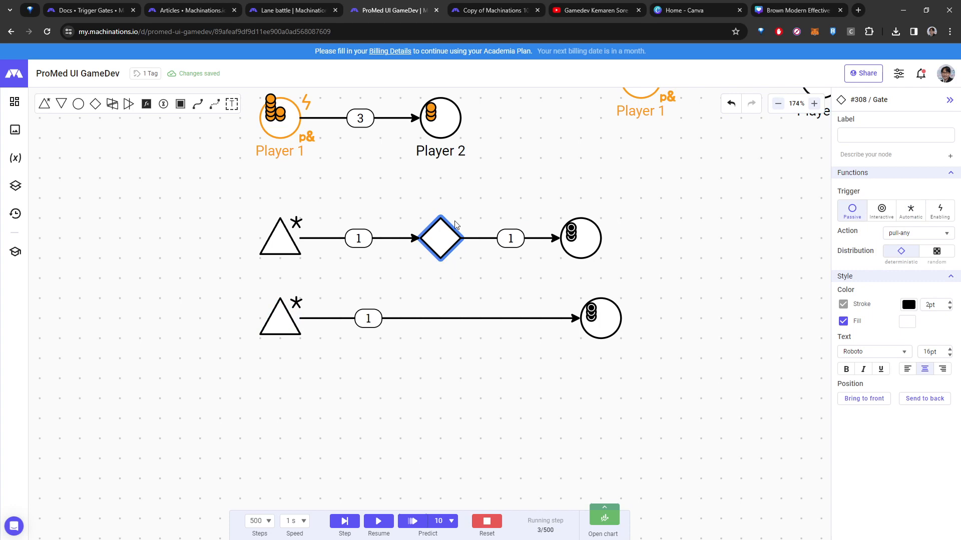
# Step: Set the trigger of both sources to Passive and advance the simulation one step
pyautogui.click(275, 333)
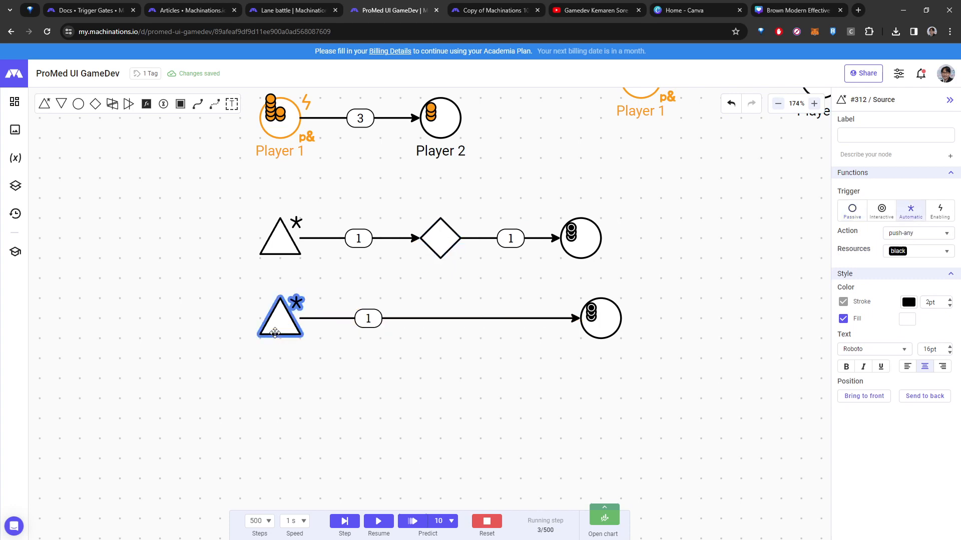
pyautogui.click(852, 211)
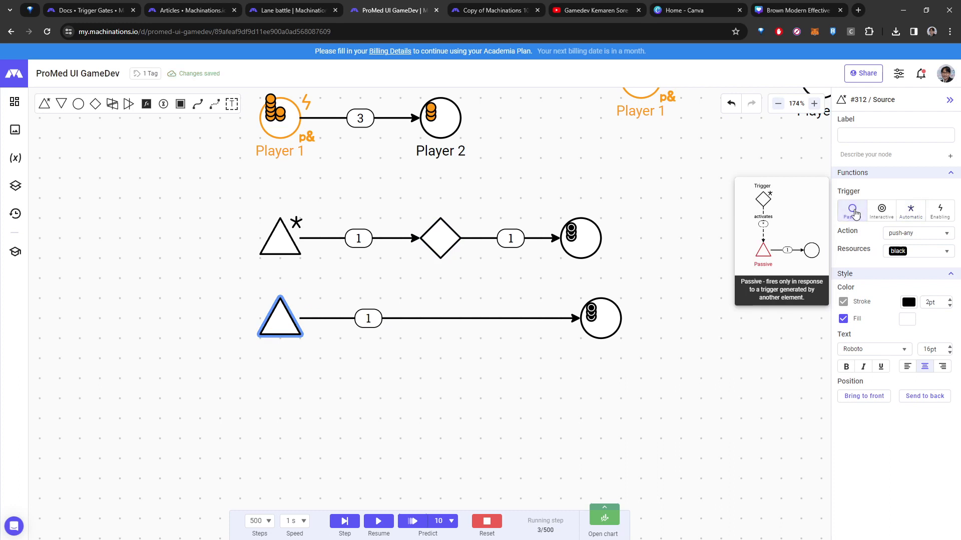
pyautogui.click(291, 241)
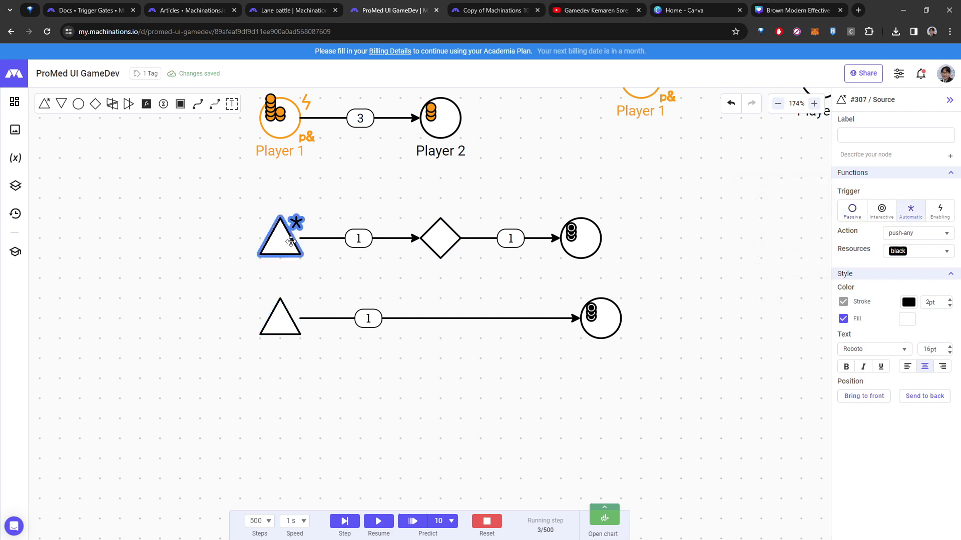
pyautogui.click(855, 207)
pyautogui.click(343, 522)
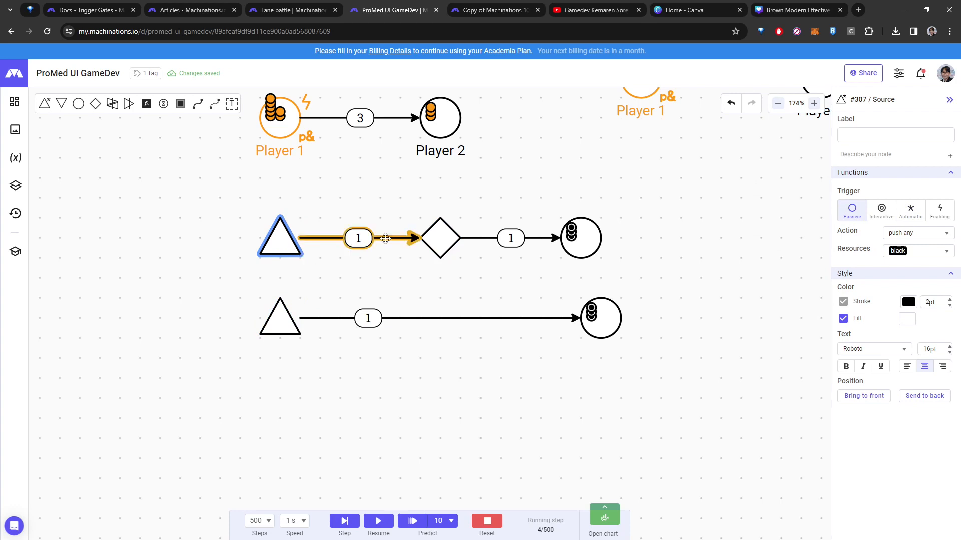
# Step: Set the gate's trigger to Automatic and advance the simulation one step
pyautogui.click(440, 239)
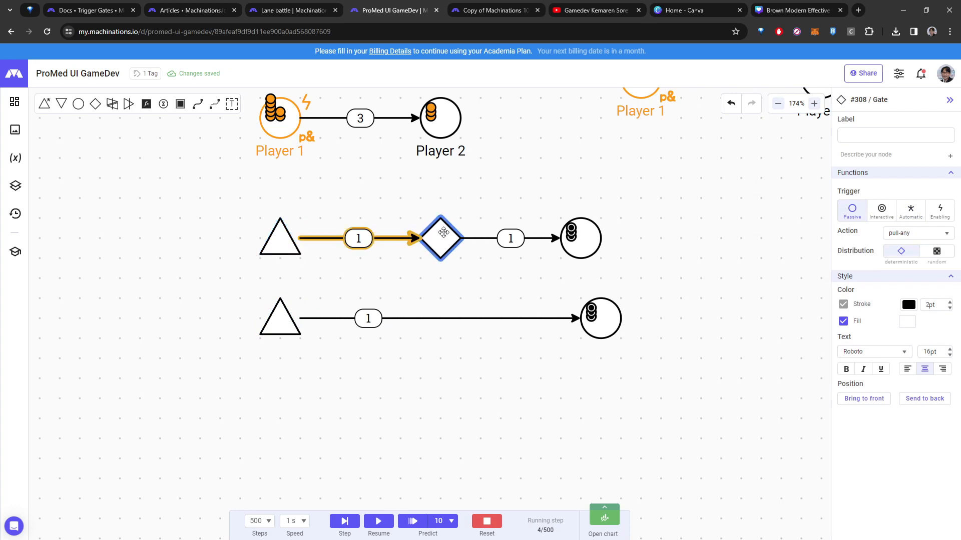
pyautogui.click(908, 218)
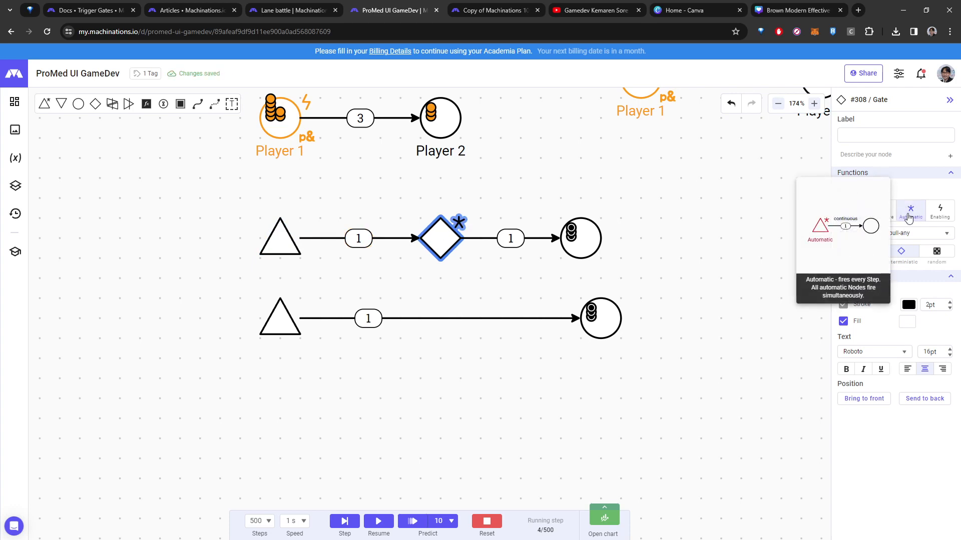
pyautogui.click(351, 523)
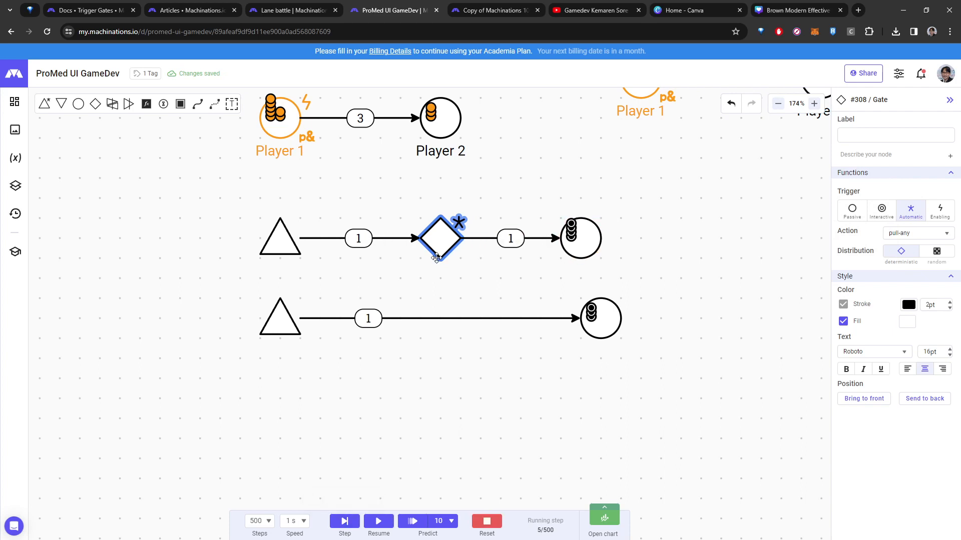
# Step: Align the upper pool directly above the lower pool and advance the simulation another step
pyautogui.click(582, 239)
pyautogui.moveTo(582, 239); pyautogui.dragTo(602, 240)
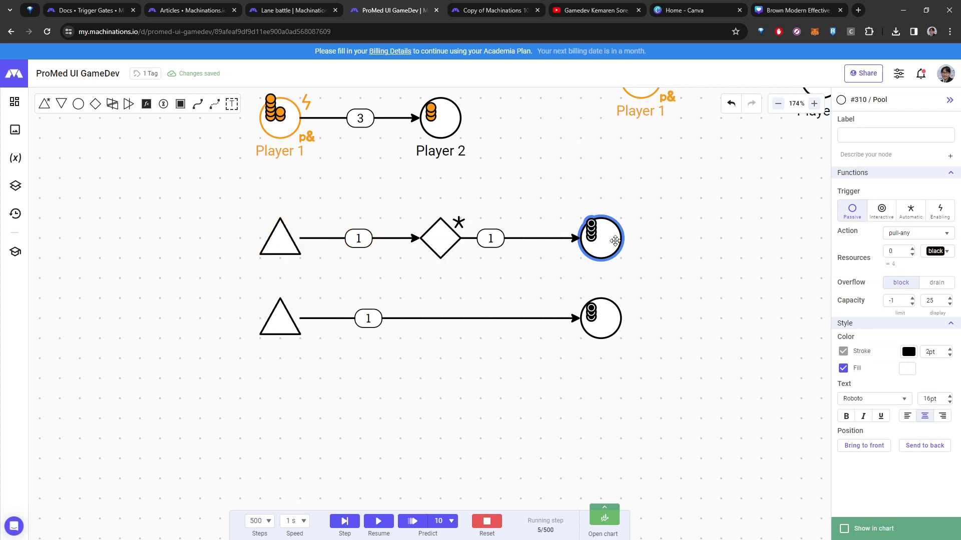
pyautogui.click(703, 268)
pyautogui.click(438, 242)
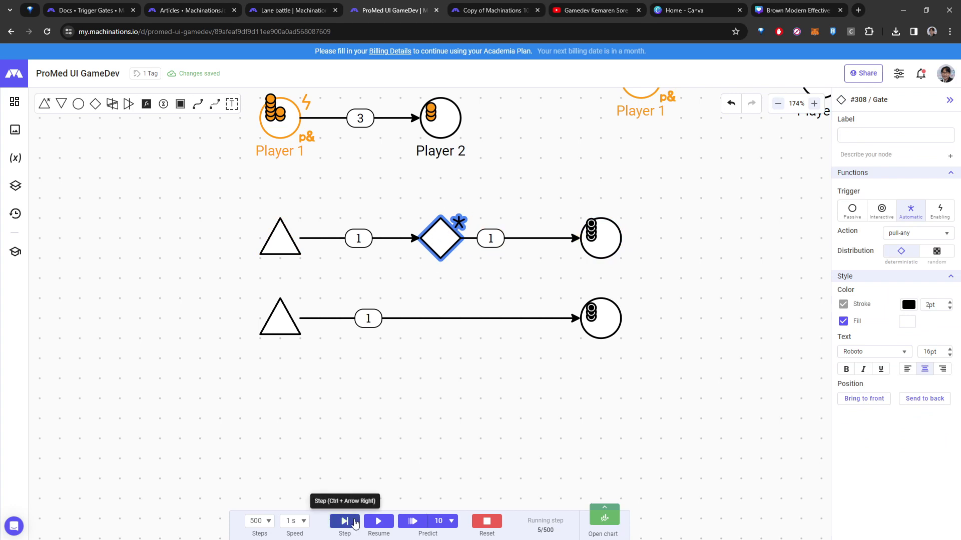
pyautogui.click(355, 522)
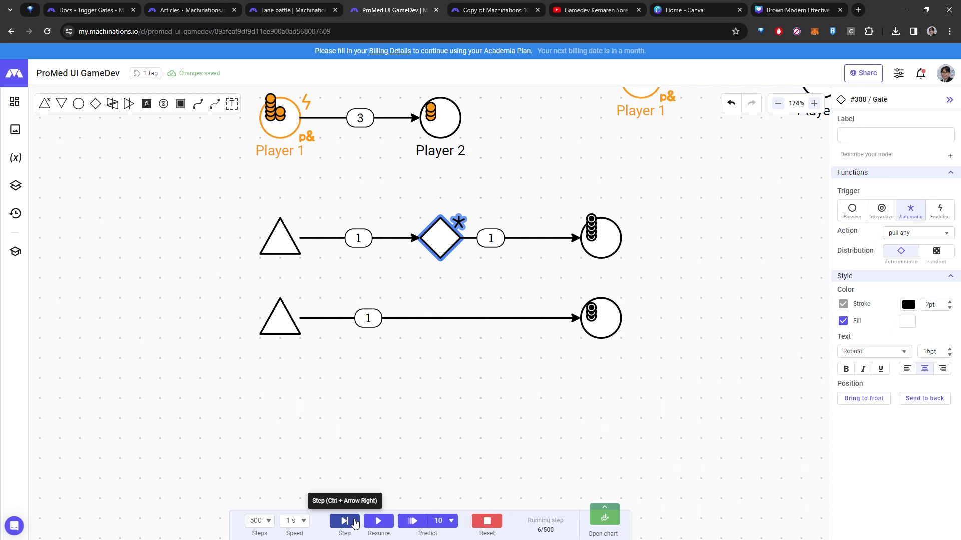
# Step: Set the lower source's trigger to Automatic and leave nothing selected
pyautogui.click(277, 319)
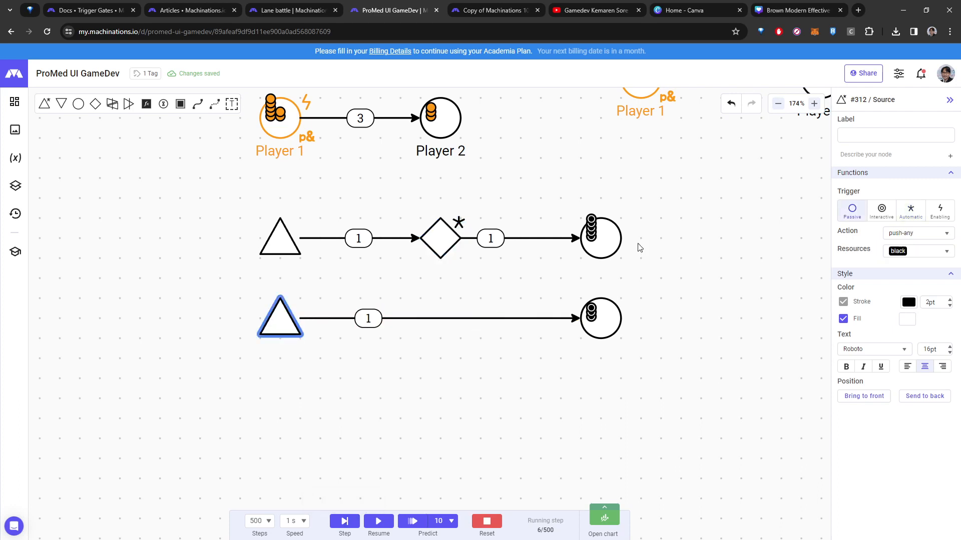
pyautogui.click(911, 210)
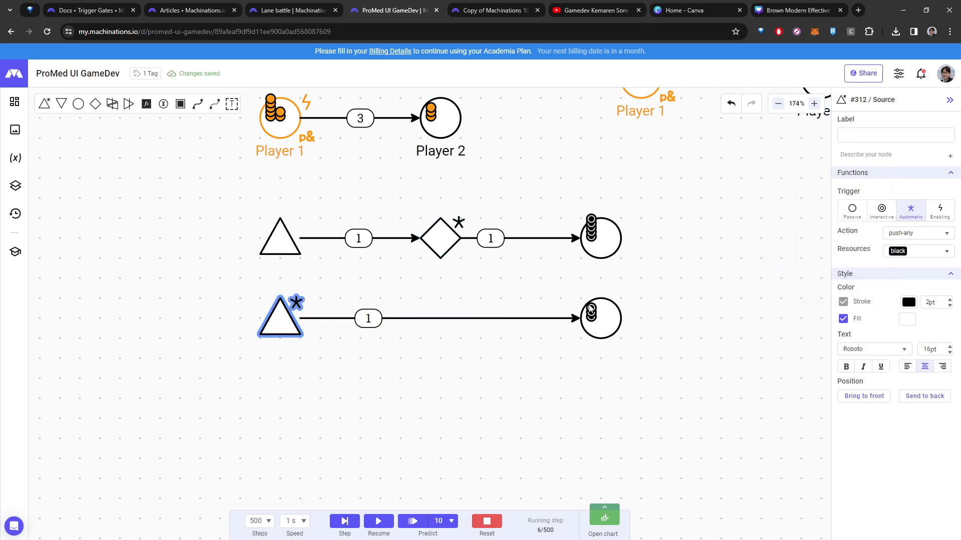
pyautogui.click(644, 285)
pyautogui.moveTo(646, 280); pyautogui.dragTo(257, 215)
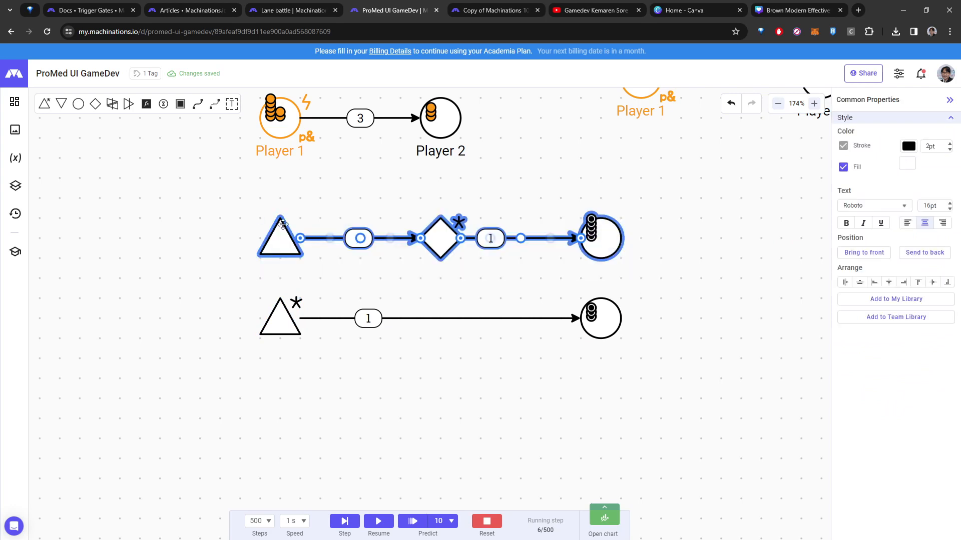
pyautogui.click(407, 295)
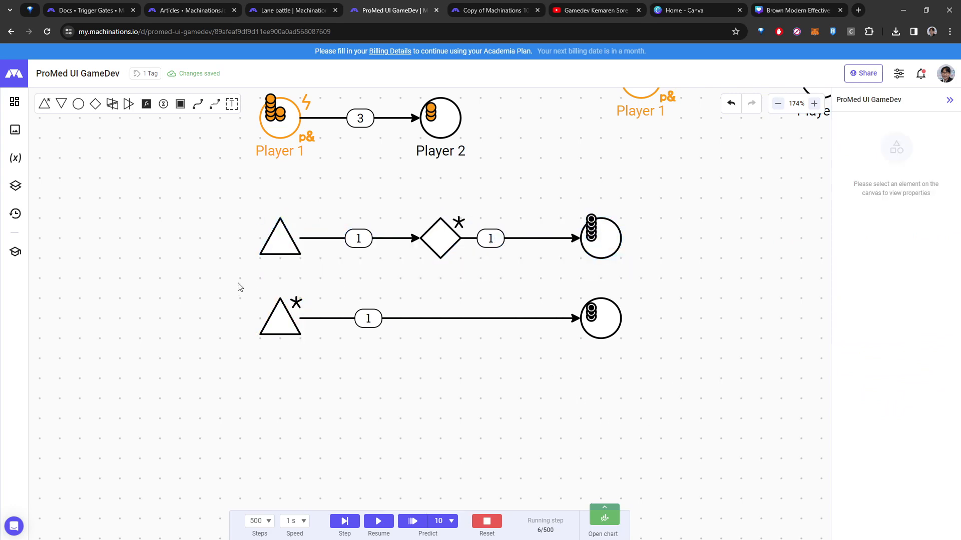
# Step: Move the source-to-pool chain farther down and place two copies of the gate chain between it and the original
pyautogui.moveTo(239, 279); pyautogui.dragTo(674, 376)
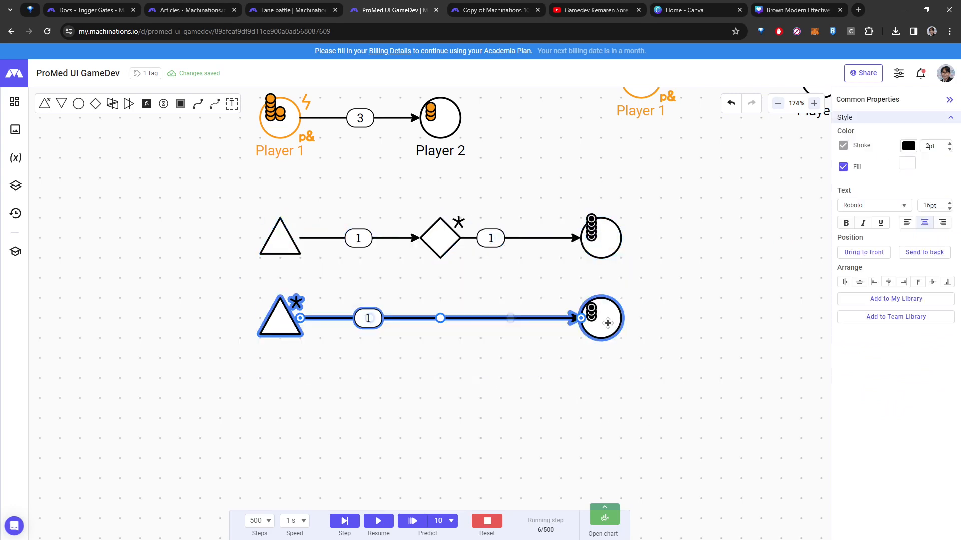
pyautogui.moveTo(607, 323); pyautogui.dragTo(607, 463)
pyautogui.moveTo(661, 278); pyautogui.dragTo(195, 208)
pyautogui.hotkey('ctrl', 'c')
pyautogui.hotkey('ctrl', 'v')
pyautogui.moveTo(380, 320); pyautogui.dragTo(269, 286)
pyautogui.moveTo(660, 337); pyautogui.dragTo(215, 264)
pyautogui.moveTo(260, 290); pyautogui.dragTo(251, 371)
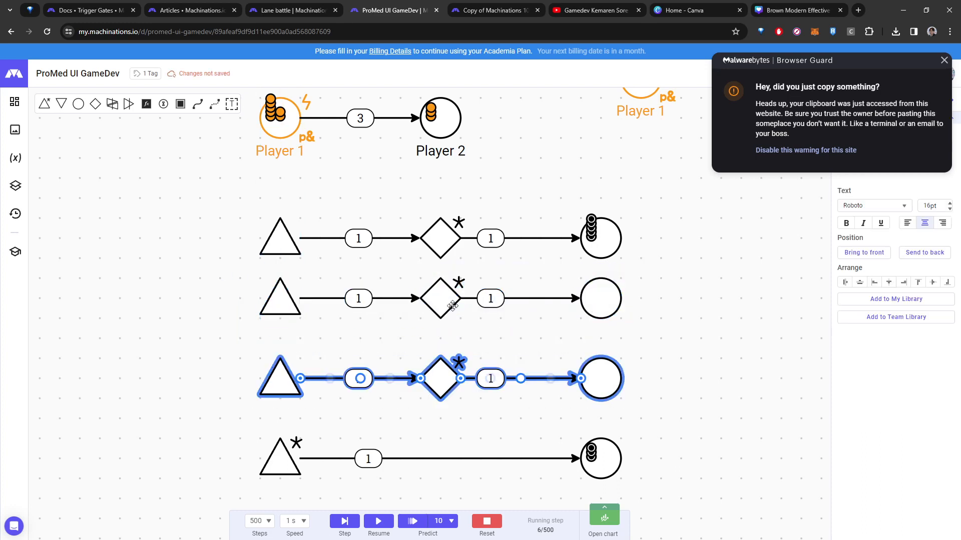
# Step: Move the second chain's gate toward its source, add another automatic gate before the pool and route the first gate's output into it
pyautogui.moveTo(456, 296); pyautogui.dragTo(412, 306)
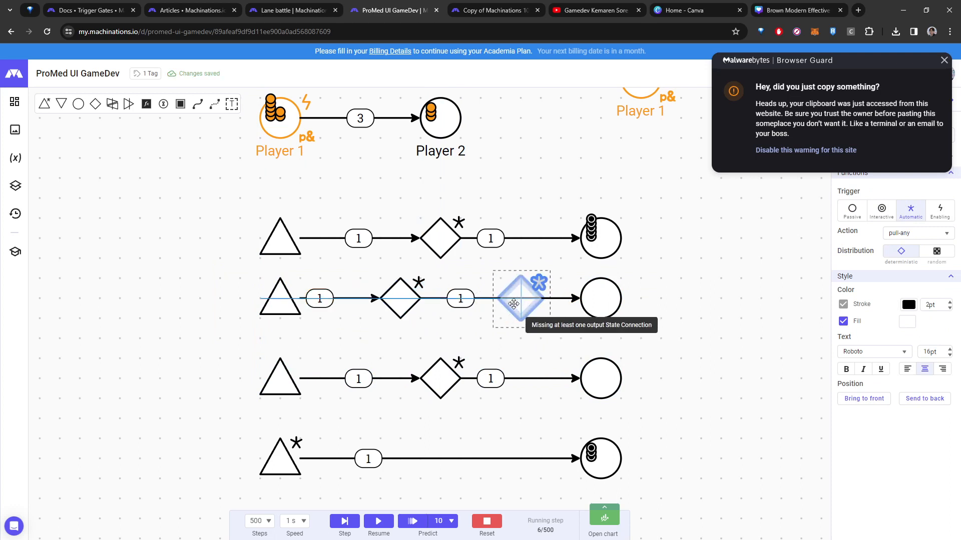
pyautogui.click(578, 302)
pyautogui.moveTo(579, 302); pyautogui.dragTo(530, 300)
pyautogui.click(536, 336)
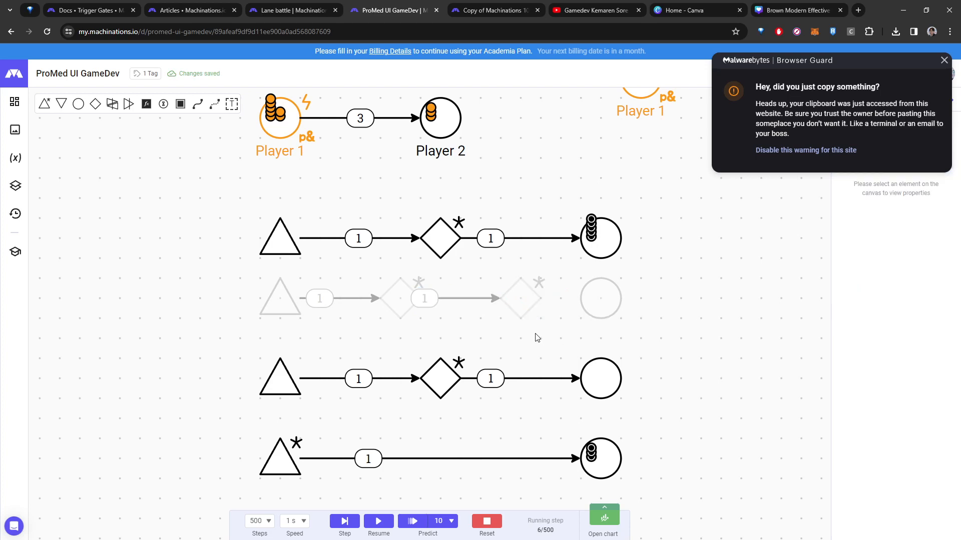
# Step: Connect the added gate to the second chain's pool and move that gate slightly closer to the first gate
pyautogui.click(521, 299)
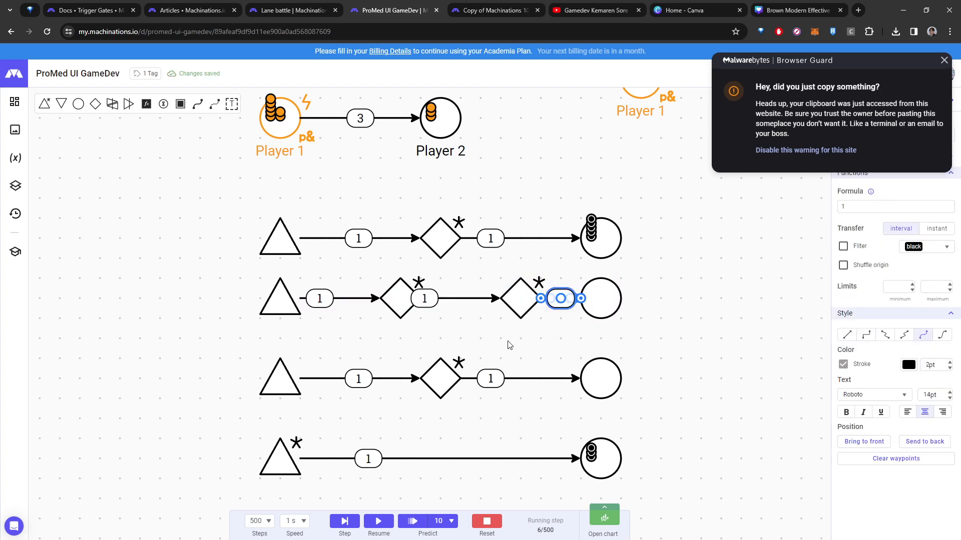
pyautogui.click(520, 299)
pyautogui.moveTo(519, 298); pyautogui.dragTo(500, 299)
pyautogui.click(472, 350)
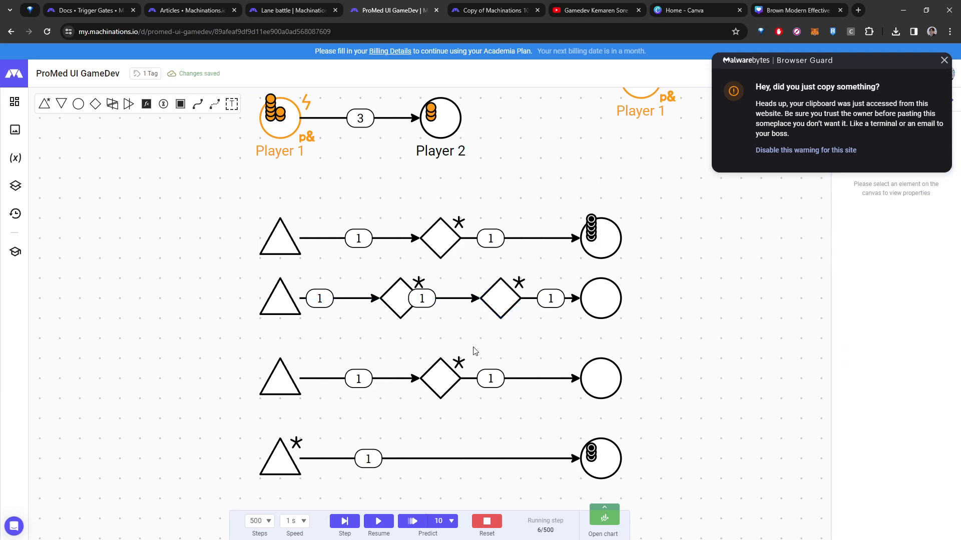
# Step: Delete the gate, pool and connections of the spare gate chain below the two-gate chain
pyautogui.click(440, 378)
pyautogui.moveTo(642, 419); pyautogui.dragTo(275, 342)
pyautogui.press('Delete')
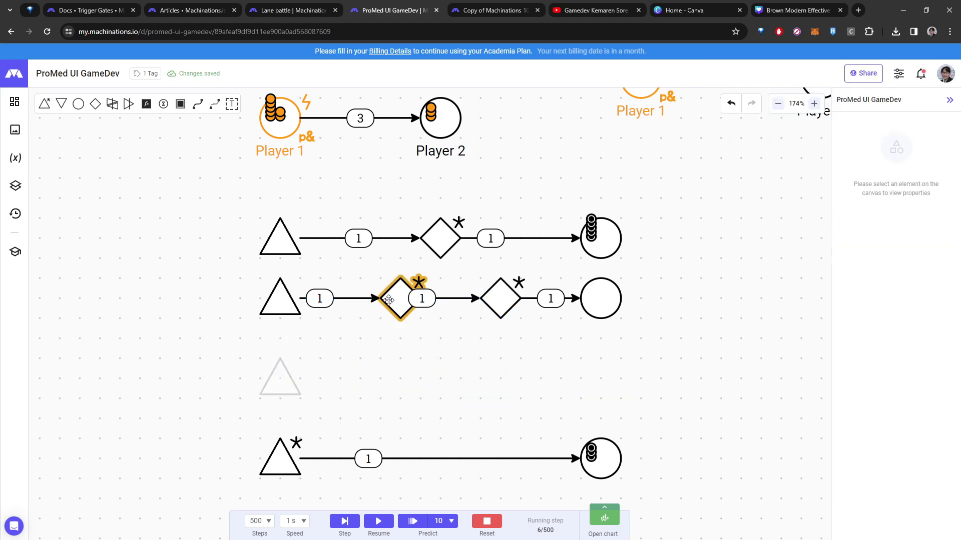
# Step: Spread out the two-gate chain by moving its first gate and its source farther from the second gate
pyautogui.moveTo(403, 299); pyautogui.dragTo(382, 299)
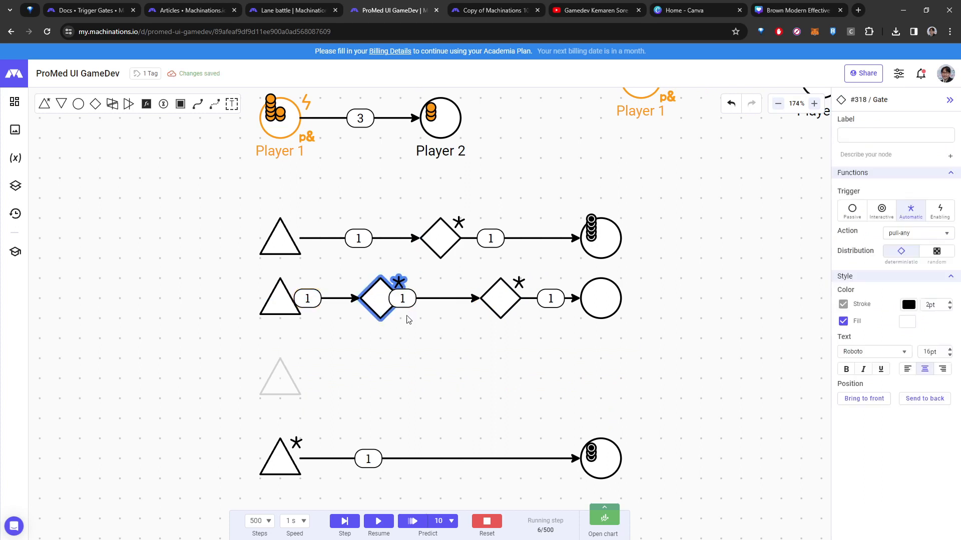
pyautogui.moveTo(281, 300); pyautogui.dragTo(260, 300)
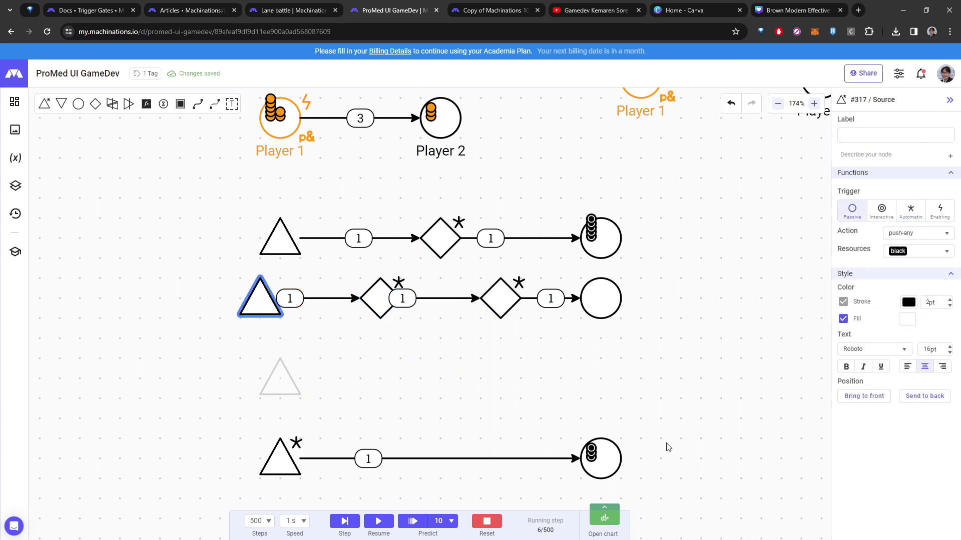
pyautogui.click(674, 482)
# Step: Delete the leftover unconnected source and move the source-to-pool chain up beneath the two-gate chain
pyautogui.click(279, 386)
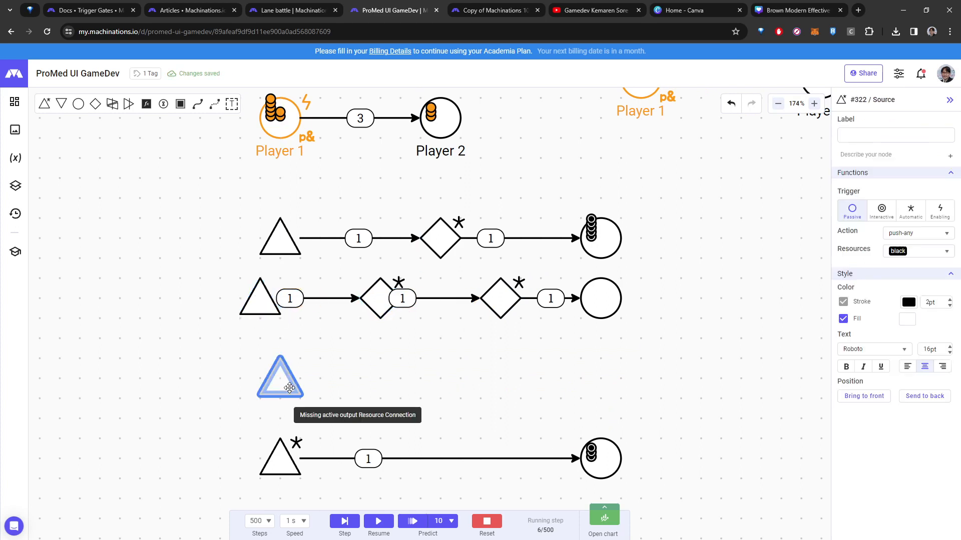
pyautogui.press('Delete')
pyautogui.moveTo(258, 406); pyautogui.dragTo(651, 385)
pyautogui.moveTo(598, 258); pyautogui.dragTo(536, 182)
pyautogui.moveTo(622, 156); pyautogui.dragTo(654, 345)
pyautogui.moveTo(582, 358); pyautogui.dragTo(649, 347)
pyautogui.click(453, 320)
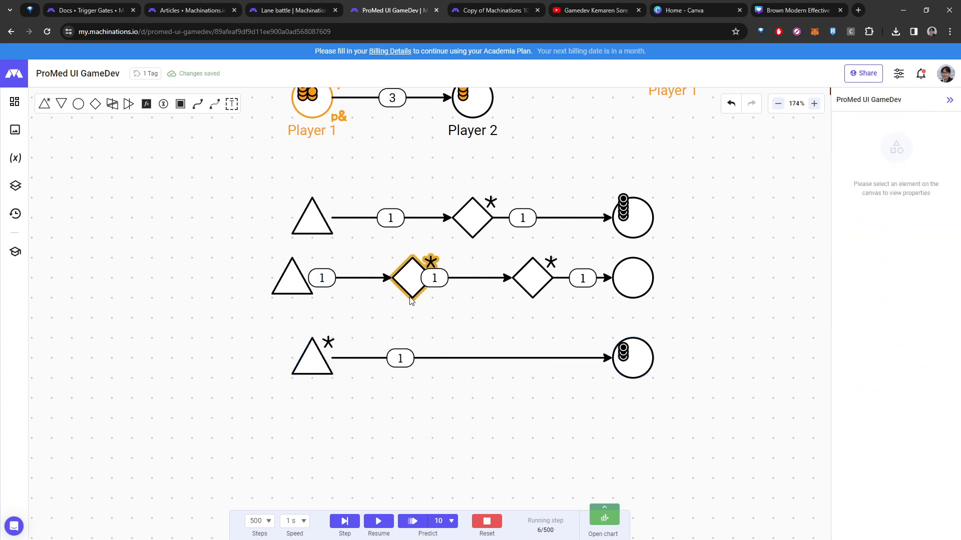
# Step: Move the two-gate chain's source well away from its first gate and advance the simulation one step
pyautogui.moveTo(411, 286); pyautogui.dragTo(390, 282)
pyautogui.moveTo(292, 282); pyautogui.dragTo(231, 302)
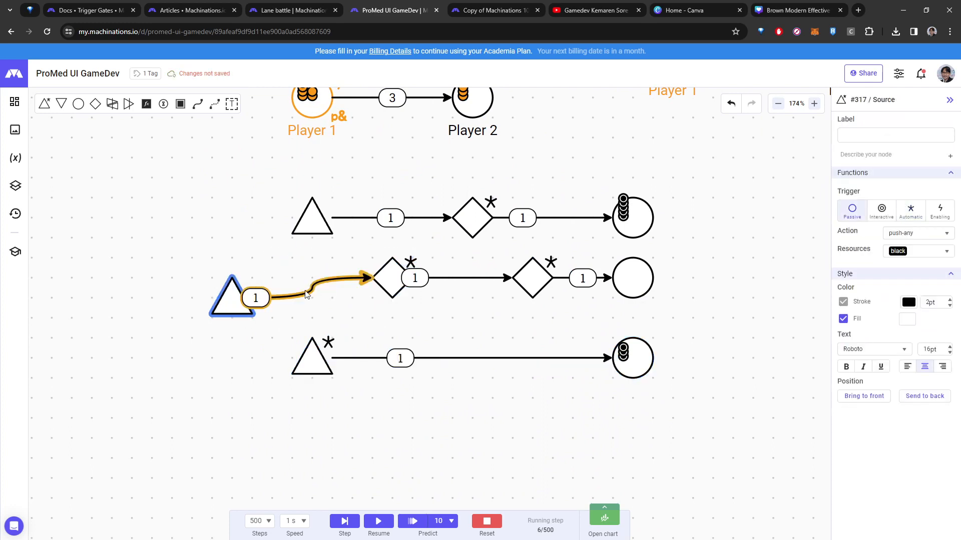
pyautogui.moveTo(411, 273); pyautogui.dragTo(437, 290)
pyautogui.click(437, 290)
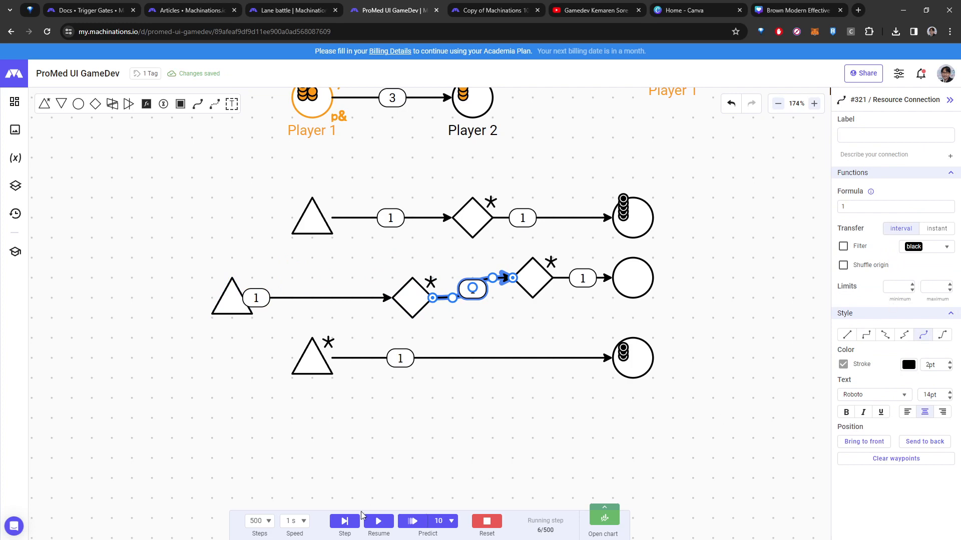
pyautogui.click(344, 521)
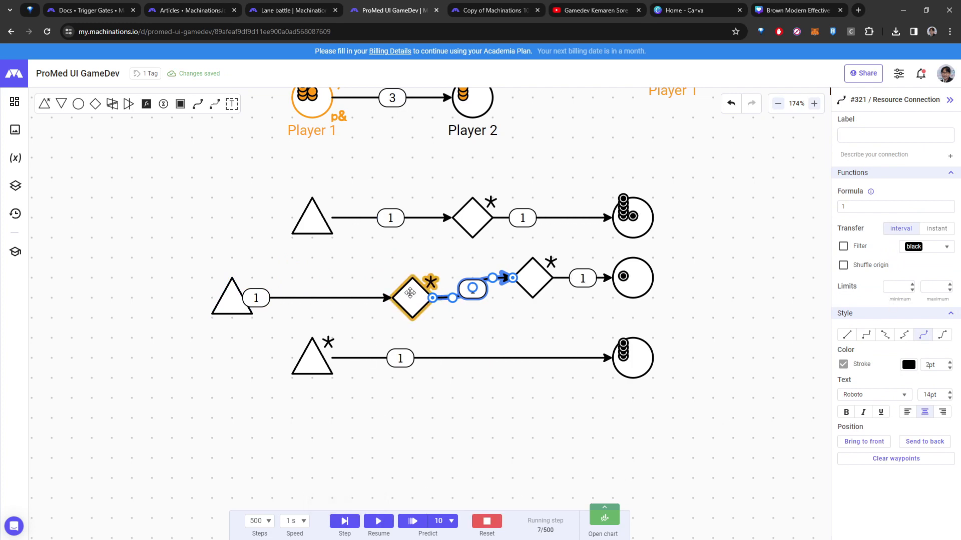
# Step: Bring the first gate level with the second gate and advance the simulation four more steps
pyautogui.moveTo(410, 293); pyautogui.dragTo(411, 272)
pyautogui.click(524, 329)
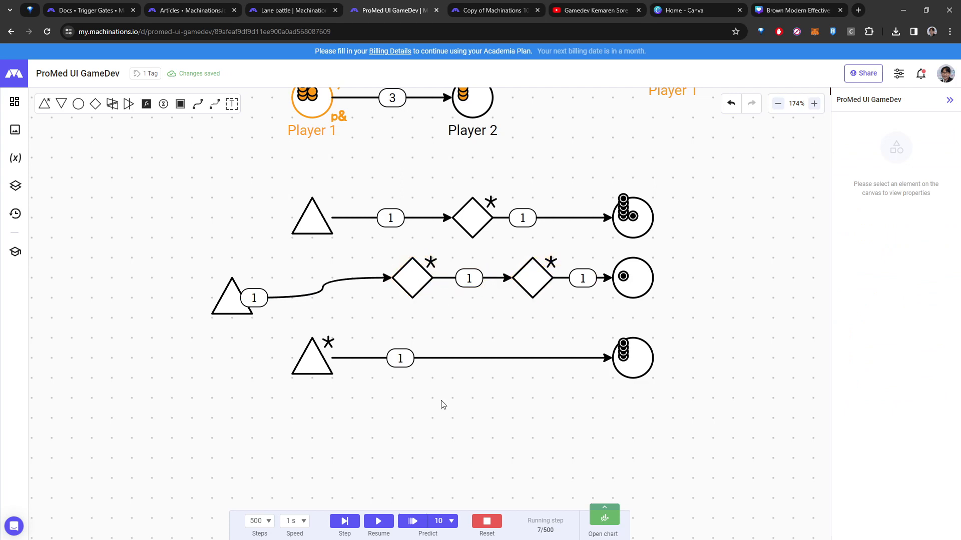
pyautogui.click(357, 522)
pyautogui.click(348, 522)
pyautogui.click(348, 522)
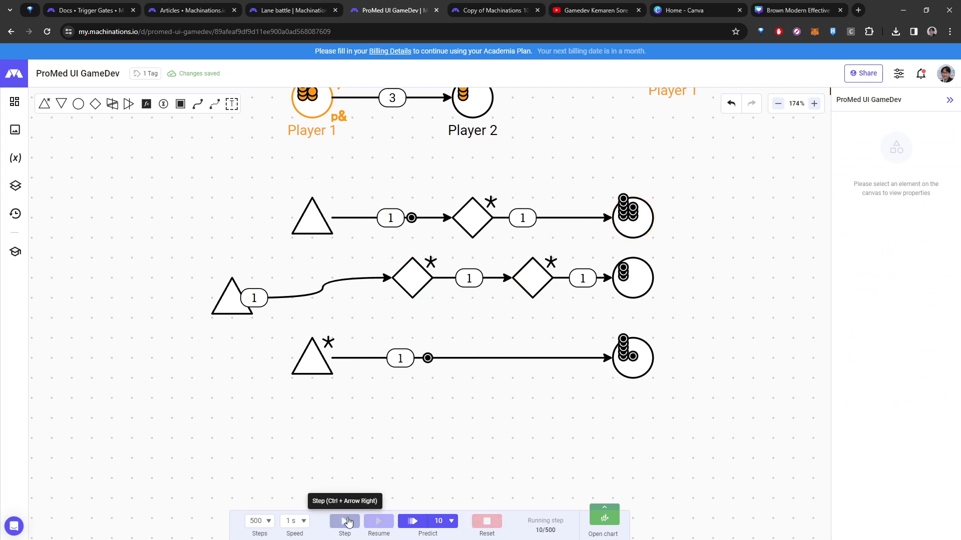
pyautogui.click(348, 522)
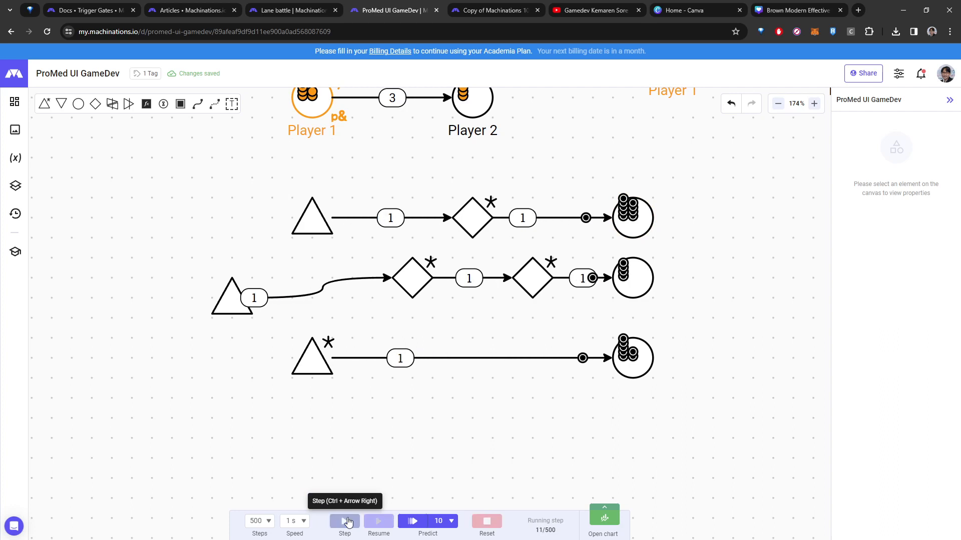
# Step: Align the two-gate chain's source level with its gates and reset the simulation
pyautogui.moveTo(234, 305); pyautogui.dragTo(234, 286)
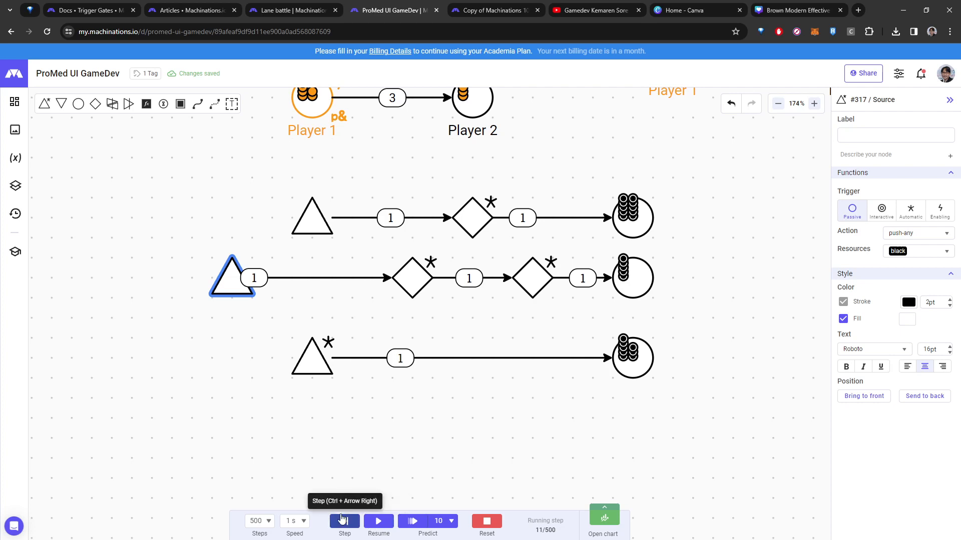
pyautogui.click(623, 432)
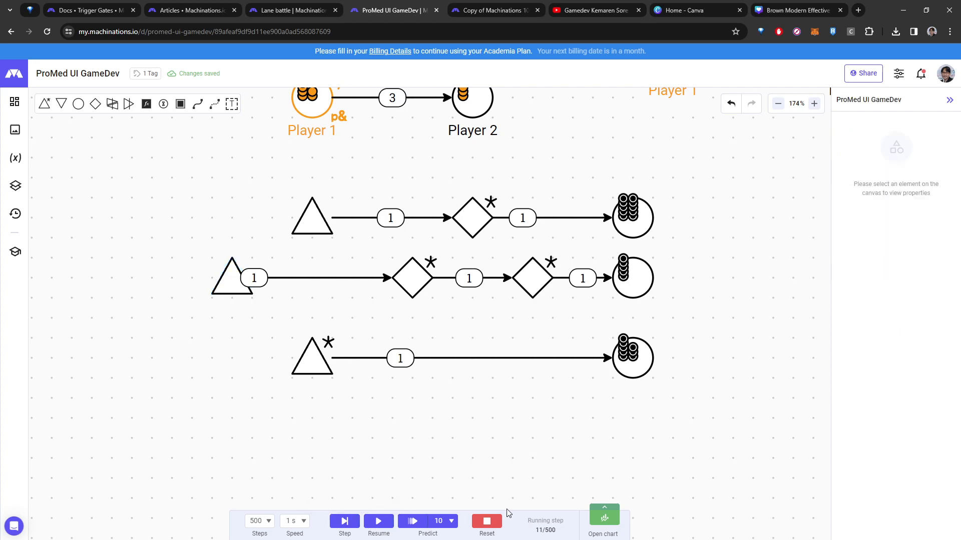
pyautogui.click(499, 524)
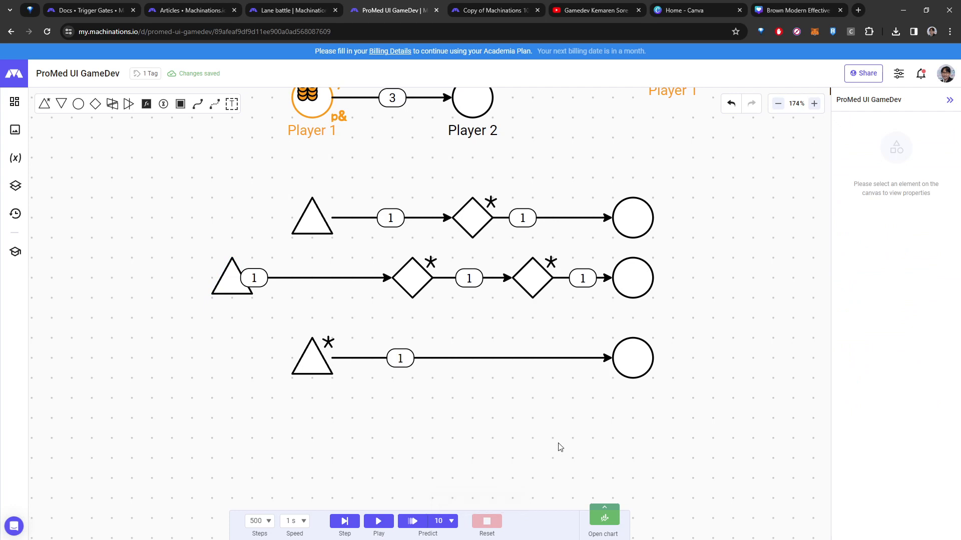
# Step: Place a Converter node in the empty area below the source-to-pool chain
pyautogui.click(129, 106)
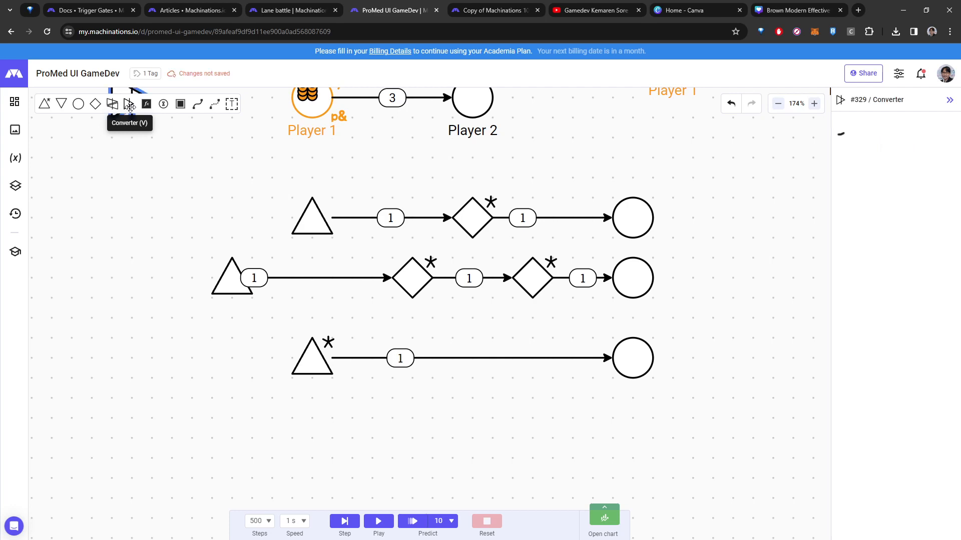
pyautogui.click(495, 433)
pyautogui.press('v')
pyautogui.click(507, 457)
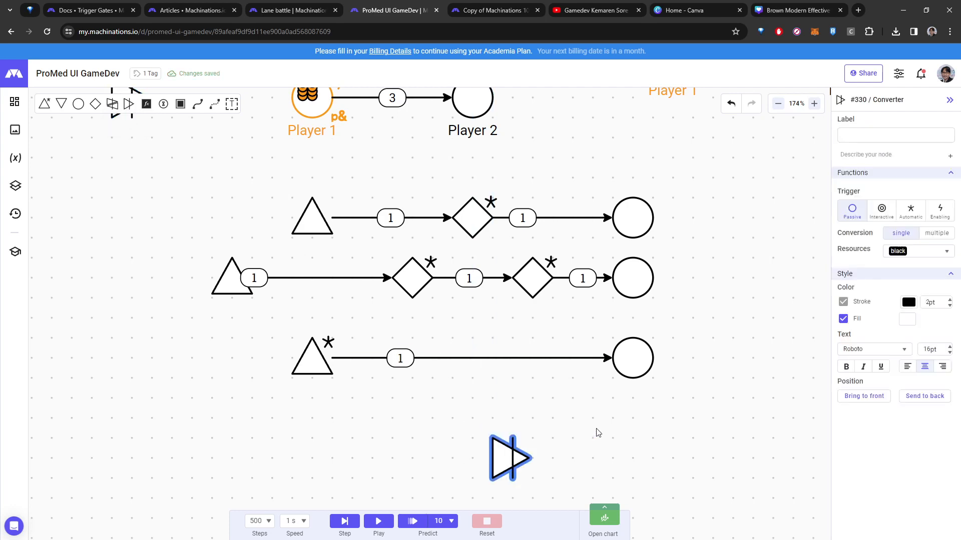
pyautogui.moveTo(597, 433); pyautogui.dragTo(554, 345)
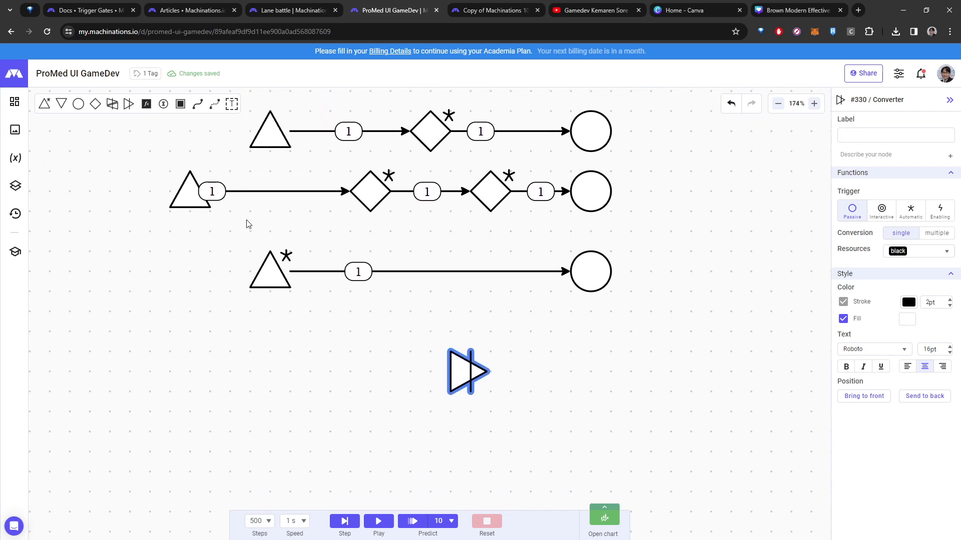
# Step: Copy the two-gate chain's passive source and place the copy before the converter, level with it
pyautogui.moveTo(198, 189); pyautogui.dragTo(179, 209)
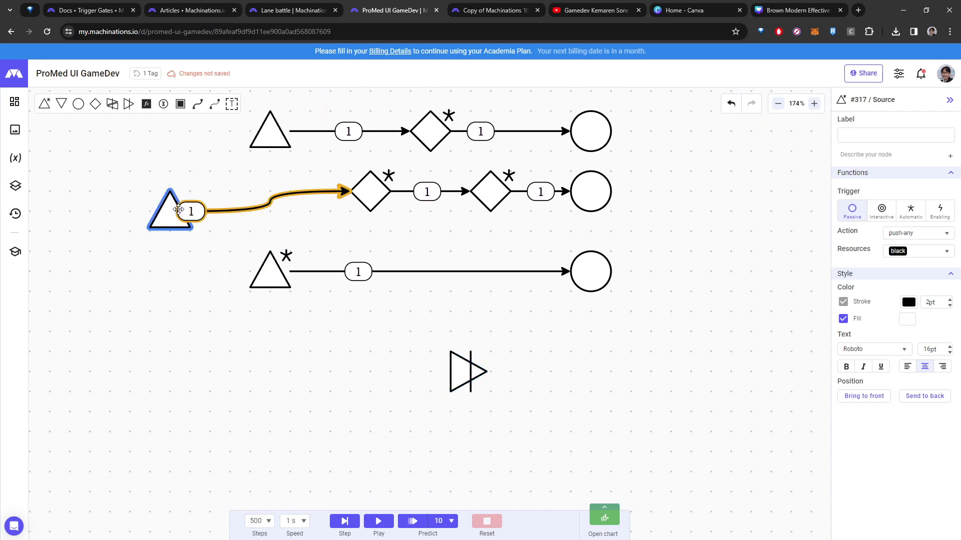
pyautogui.hotkey('ctrl', 'c')
pyautogui.hotkey('ctrl', 'v')
pyautogui.click(290, 371)
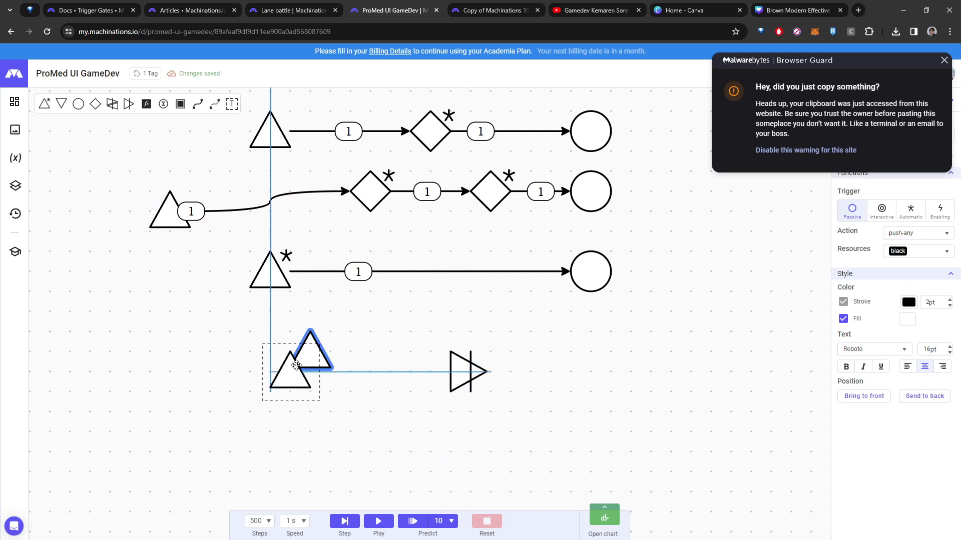
pyautogui.click(387, 365)
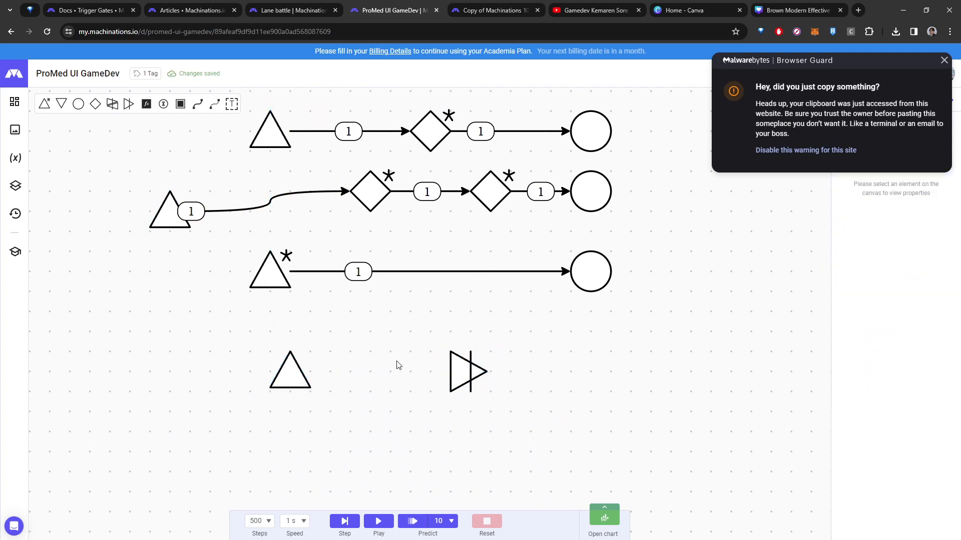
# Step: Connect the new source to the converter with a resource connection and dismiss the clipboard warning
pyautogui.moveTo(128, 103); pyautogui.dragTo(406, 334)
pyautogui.press('Delete')
pyautogui.moveTo(301, 366); pyautogui.dragTo(461, 371)
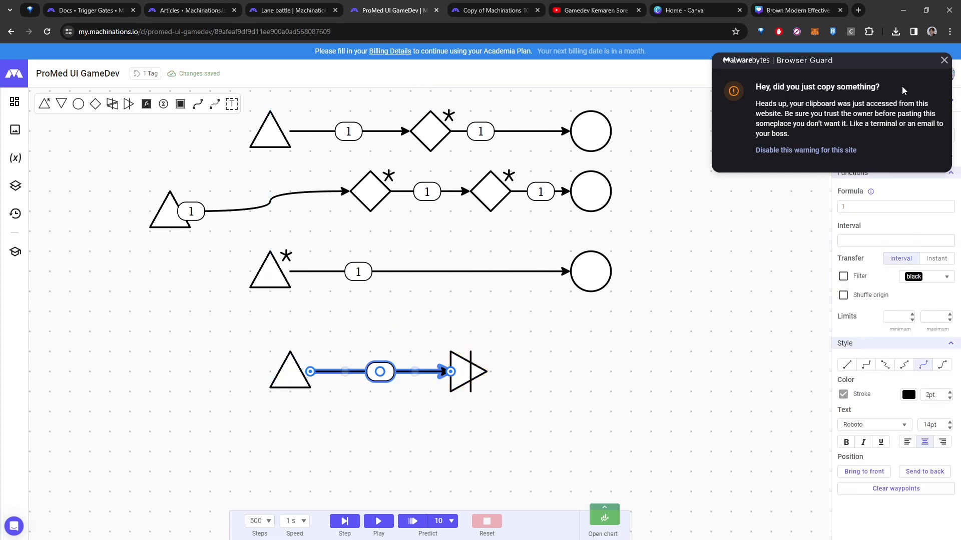
pyautogui.click(944, 60)
pyautogui.click(509, 426)
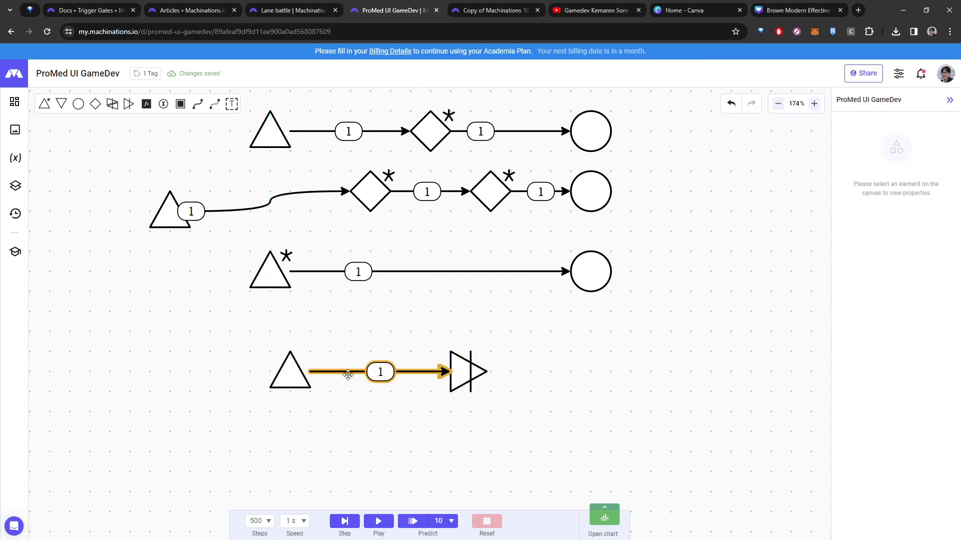
# Step: Add a pool beyond the converter and link the converter to it with a resource connection
pyautogui.click(291, 375)
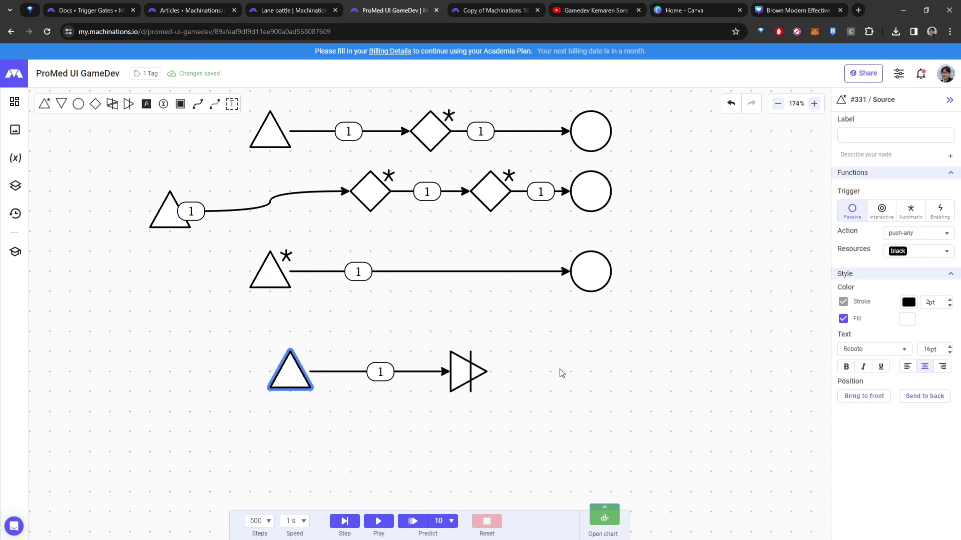
pyautogui.click(626, 274)
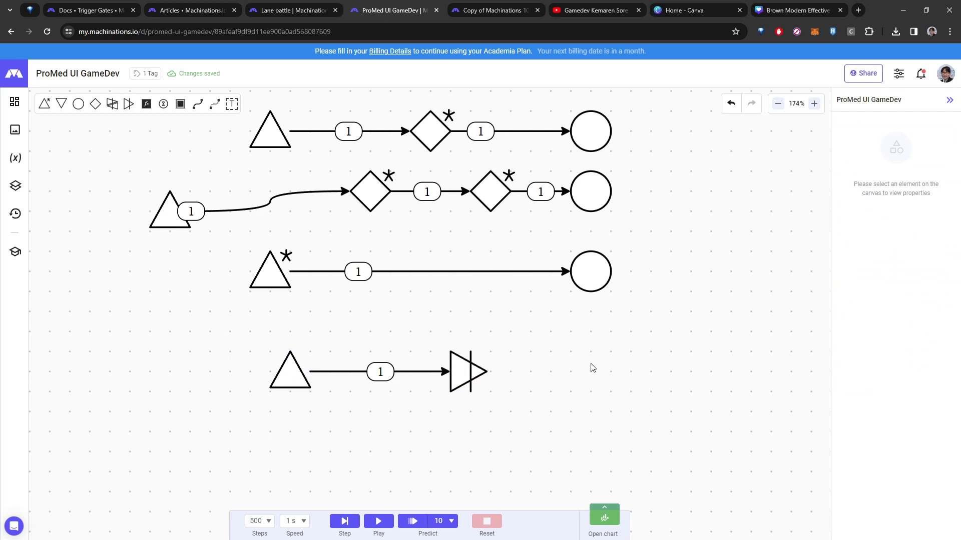
pyautogui.press('p')
pyautogui.click(597, 383)
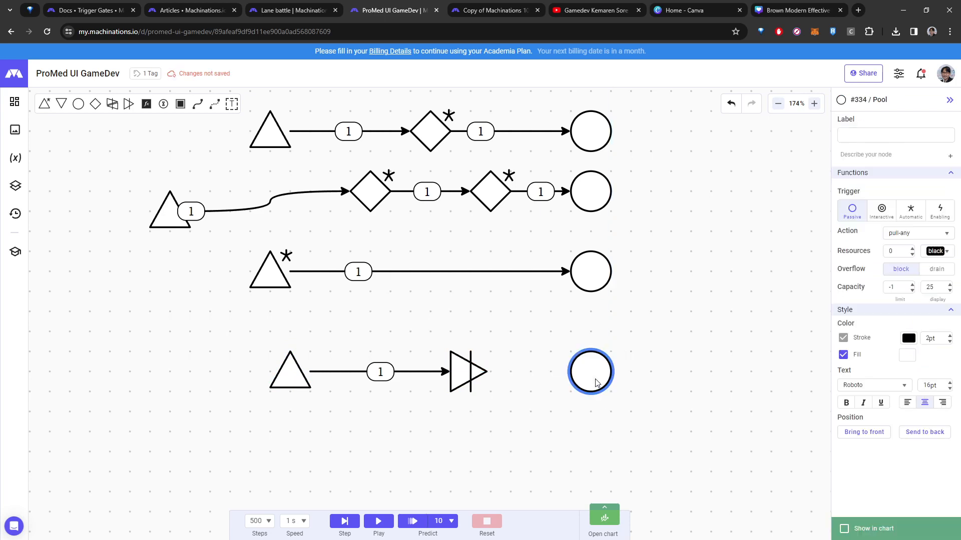
pyautogui.press('r')
pyautogui.click(463, 359)
pyautogui.click(590, 373)
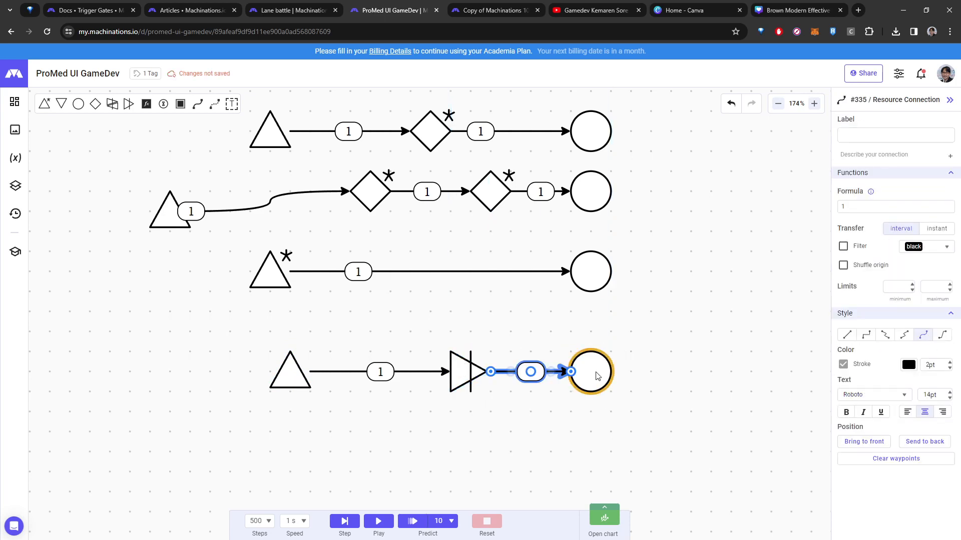
pyautogui.click(509, 413)
# Step: Set the converter's resource color to Blue
pyautogui.click(468, 373)
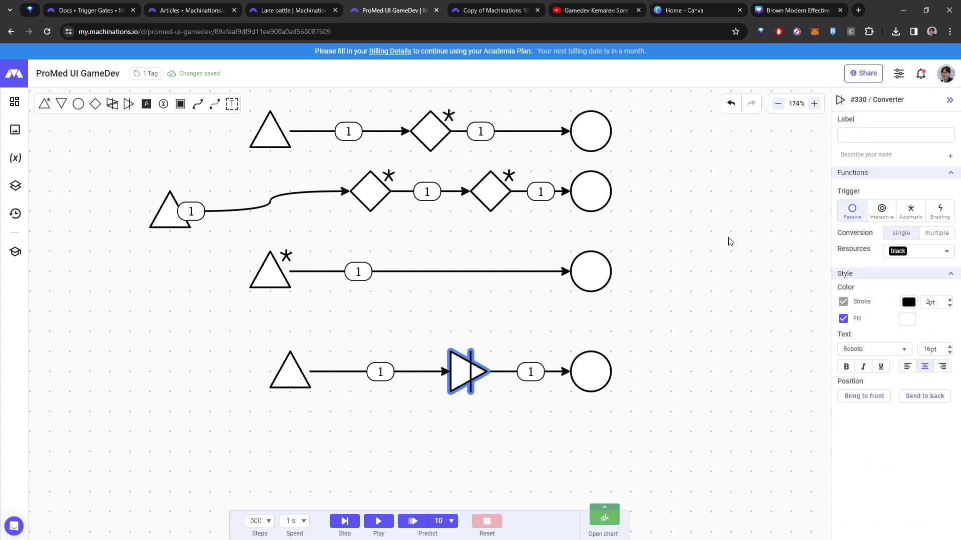
pyautogui.click(945, 253)
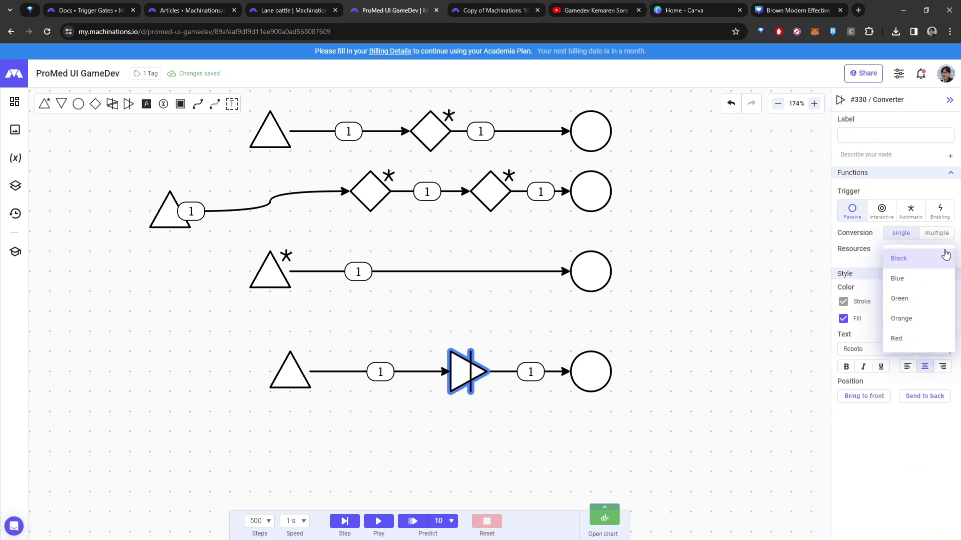
pyautogui.click(928, 283)
# Step: Test the converter chain by advancing the simulation one step, and reset the simulation
pyautogui.click(344, 522)
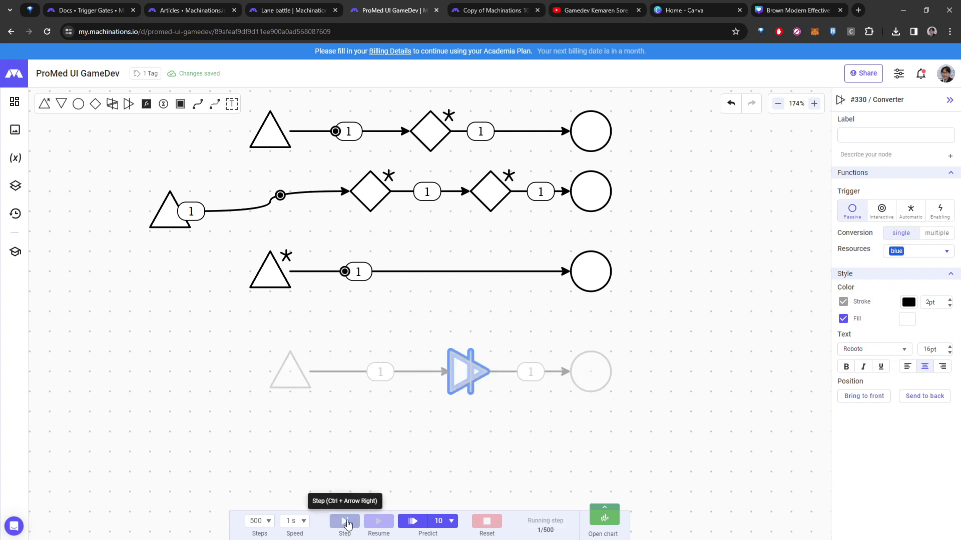
pyautogui.click(481, 440)
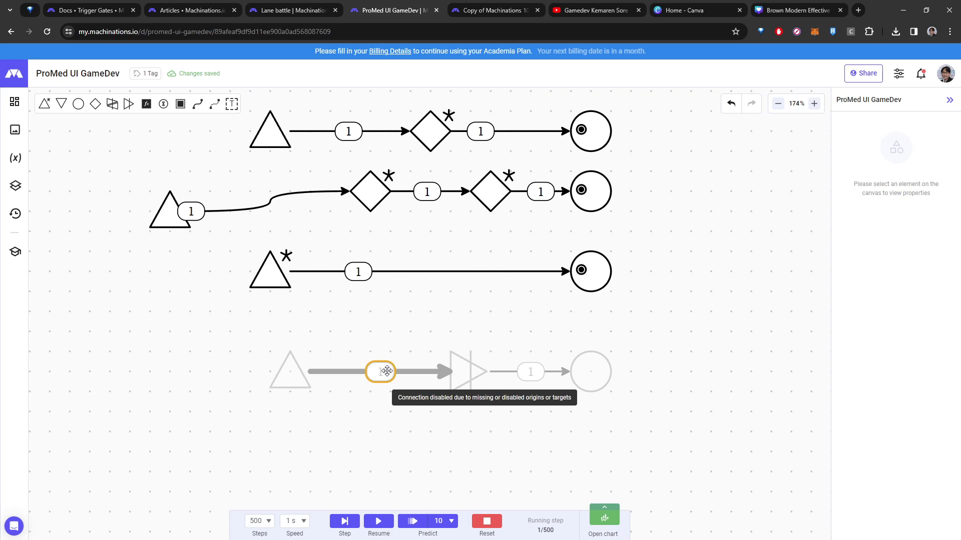
pyautogui.click(360, 376)
pyautogui.click(486, 521)
pyautogui.click(384, 429)
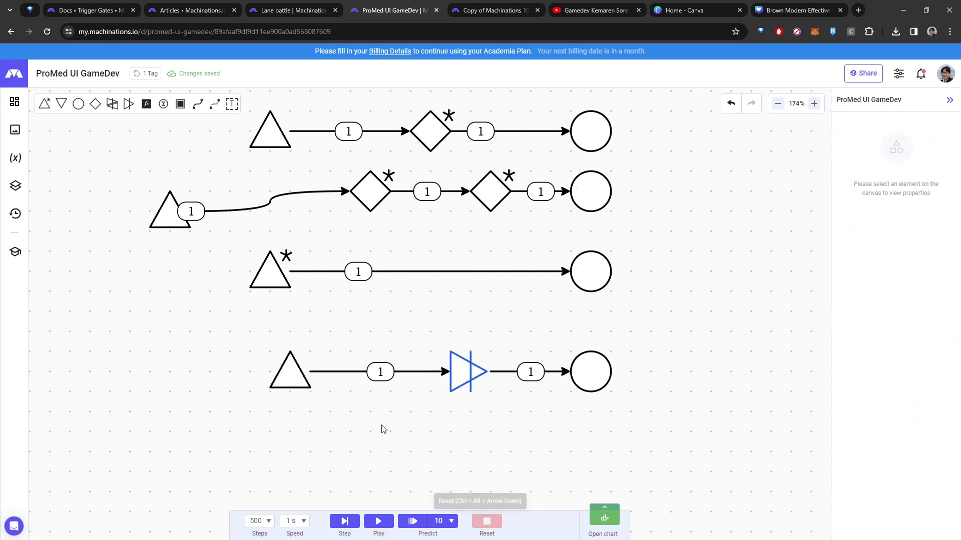
# Step: Check the converter chain's incoming connection by advancing the simulation one step, and reset the simulation
pyautogui.click(325, 372)
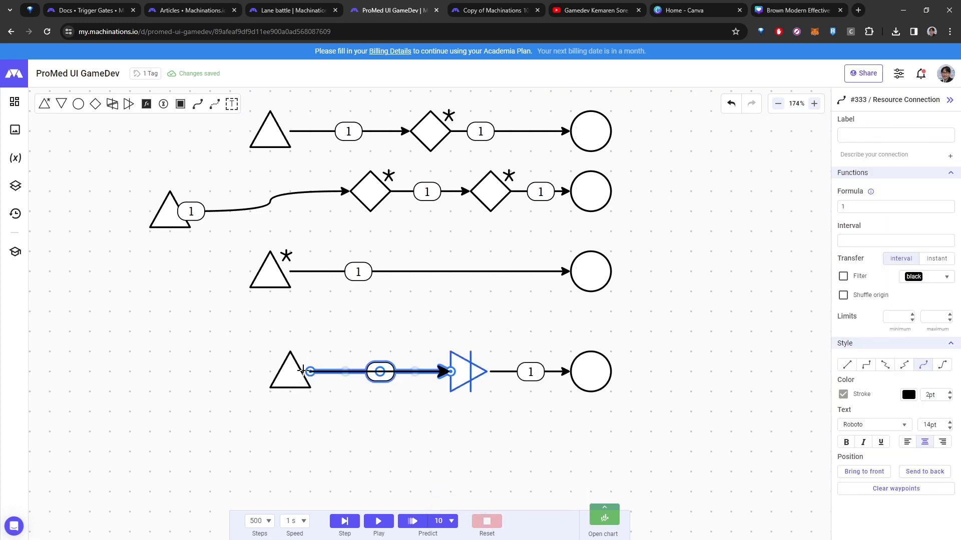
pyautogui.click(411, 418)
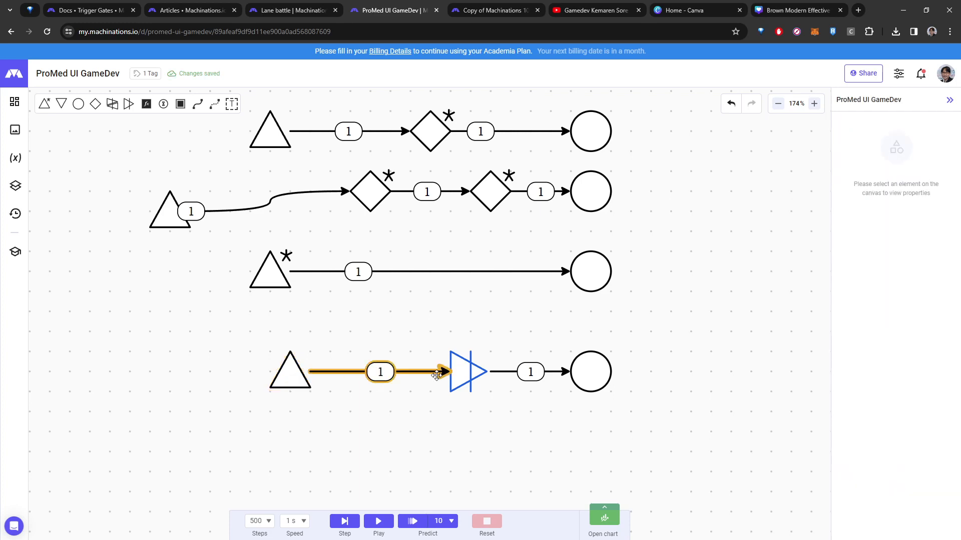
pyautogui.click(345, 521)
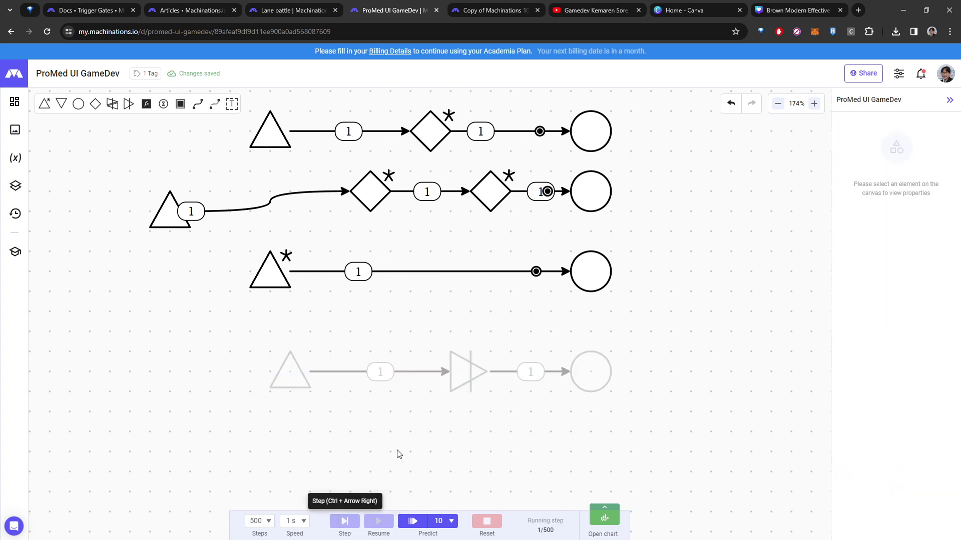
pyautogui.click(487, 521)
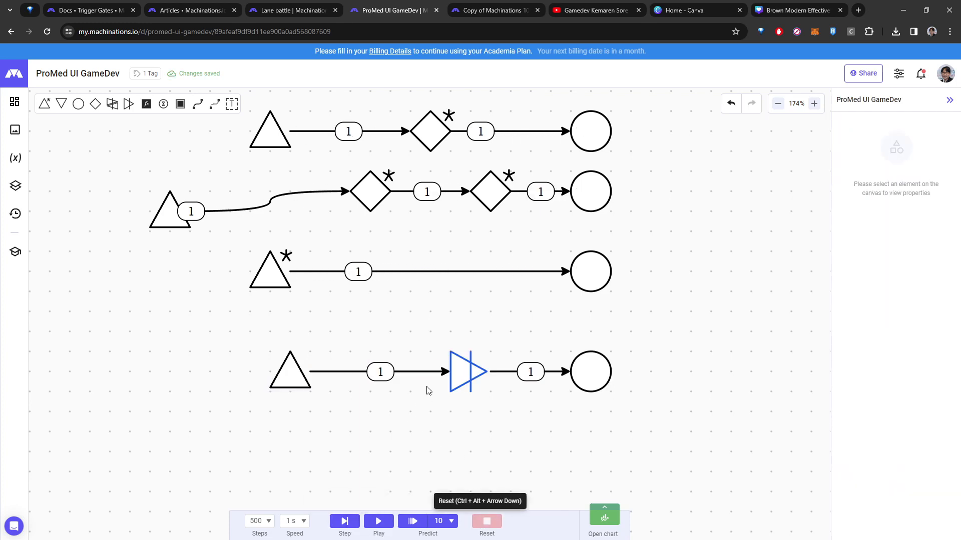
# Step: Reattach the converter's outgoing connection to the converter and the pool, and advance the simulation one step
pyautogui.click(439, 371)
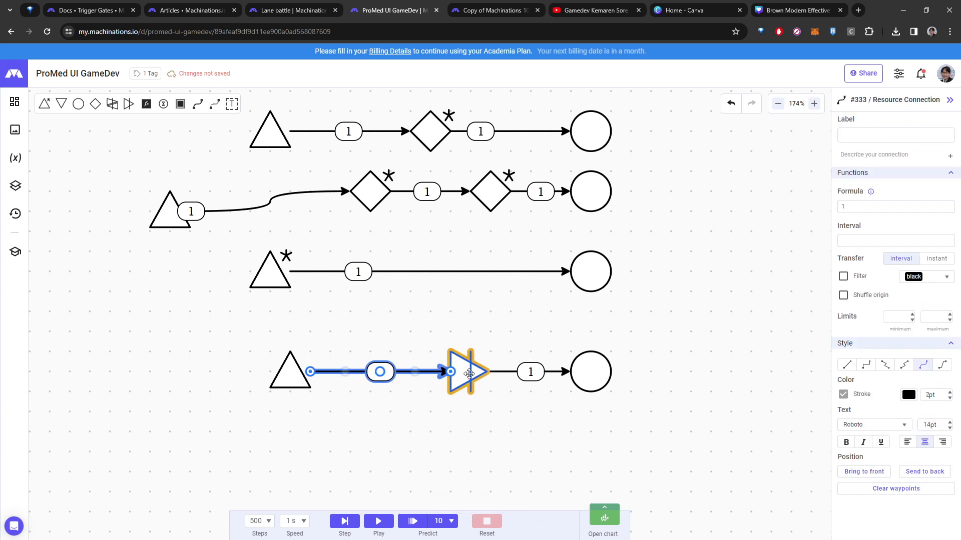
pyautogui.click(506, 372)
pyautogui.moveTo(491, 372); pyautogui.dragTo(470, 371)
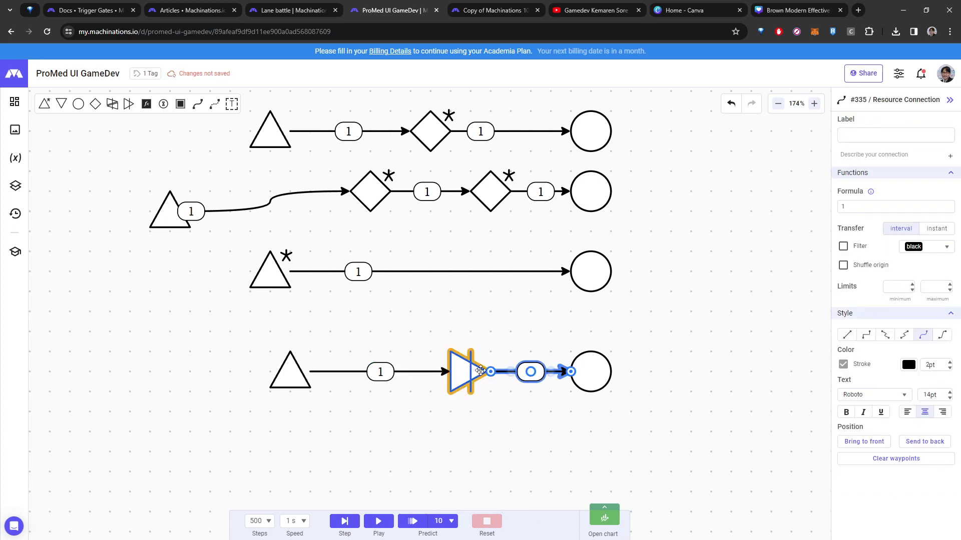
pyautogui.click(544, 373)
pyautogui.moveTo(571, 376); pyautogui.dragTo(594, 372)
pyautogui.click(353, 528)
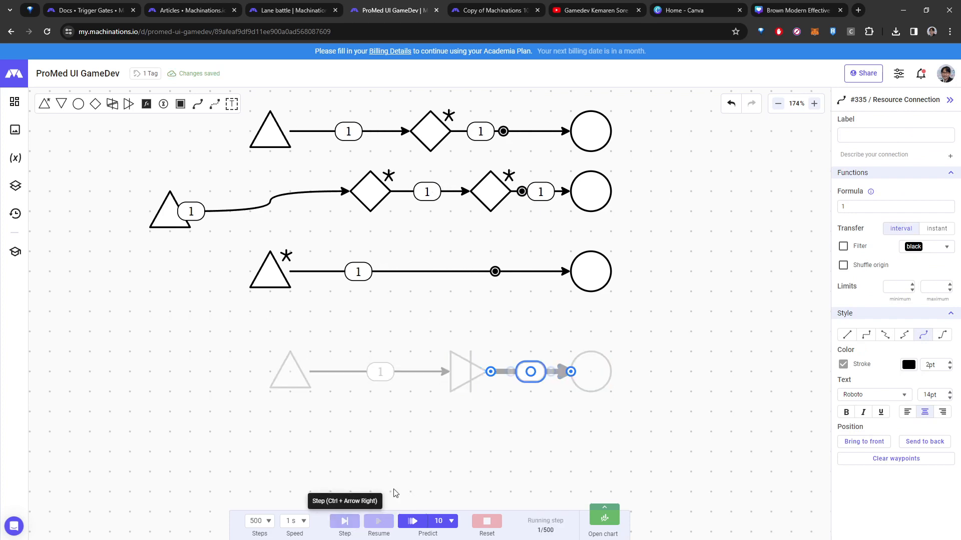
# Step: Space out the converter chain by moving the pool and the converter apart, and reposition the formula labels along both connections
pyautogui.moveTo(580, 375); pyautogui.dragTo(621, 376)
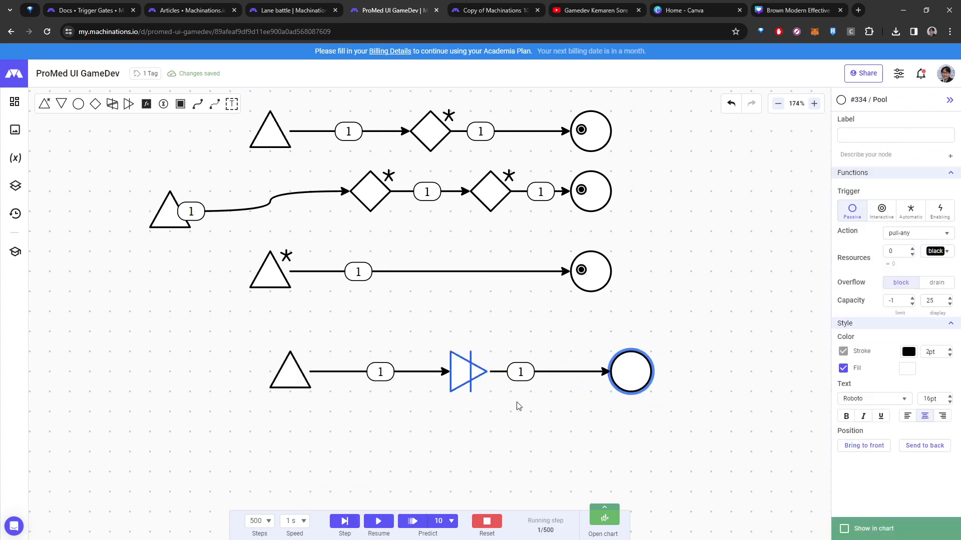
pyautogui.moveTo(466, 374)
pyautogui.mouseDown()
pyautogui.moveTo(430, 372)
pyautogui.moveTo(449, 372)
pyautogui.mouseUp()
pyautogui.click(461, 395)
pyautogui.click(494, 401)
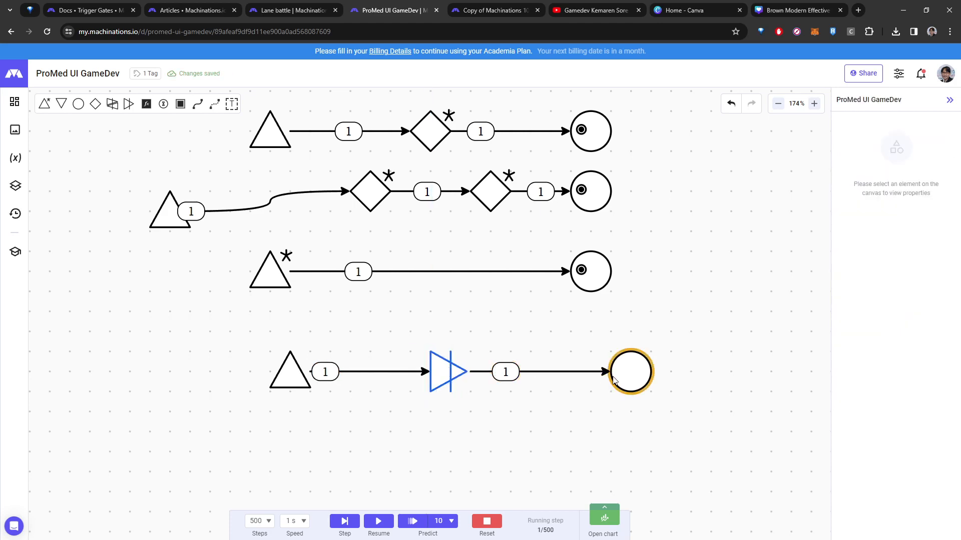
pyautogui.click(324, 372)
pyautogui.moveTo(325, 372); pyautogui.dragTo(358, 372)
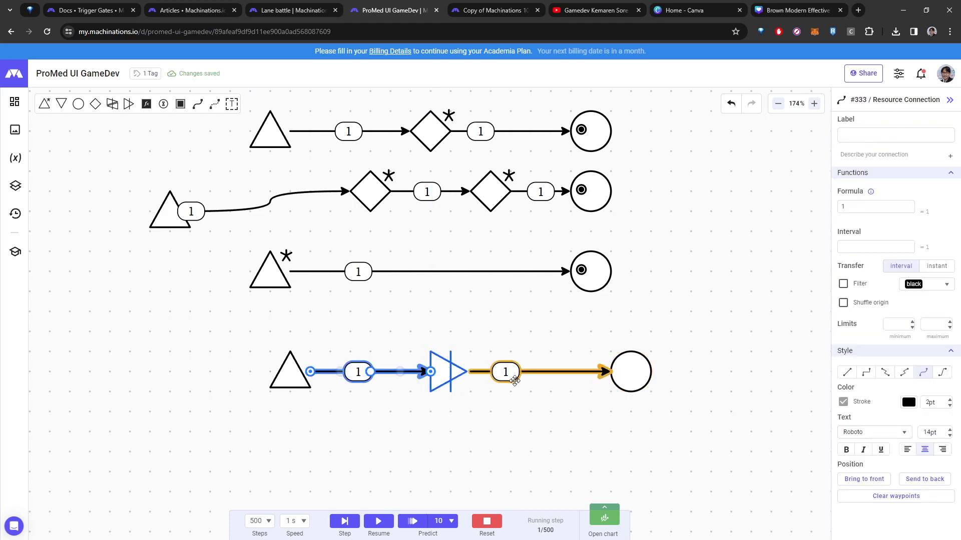
pyautogui.moveTo(506, 372); pyautogui.dragTo(550, 372)
pyautogui.click(614, 426)
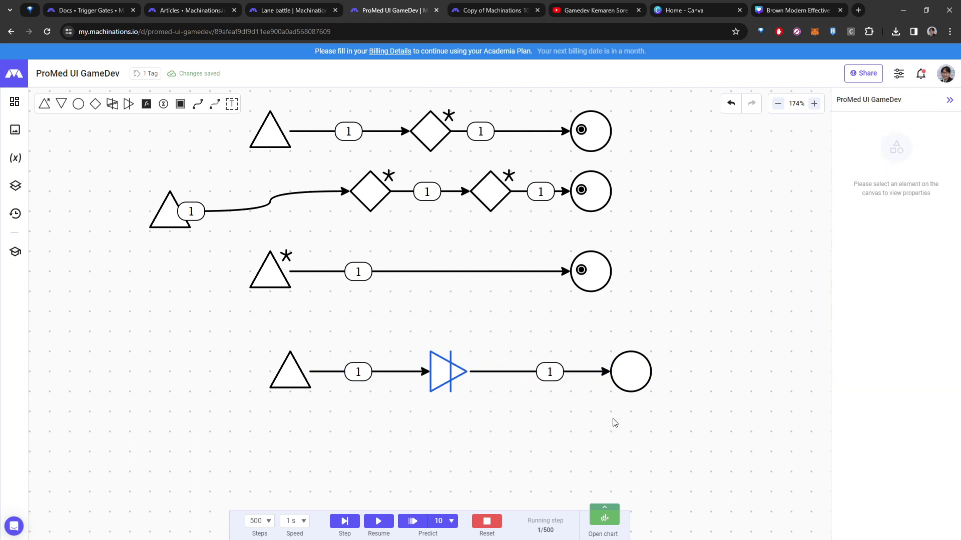
# Step: Set the converter chain's source trigger to Automatic and advance the simulation to test the flow through the converter
pyautogui.click(345, 523)
pyautogui.click(293, 382)
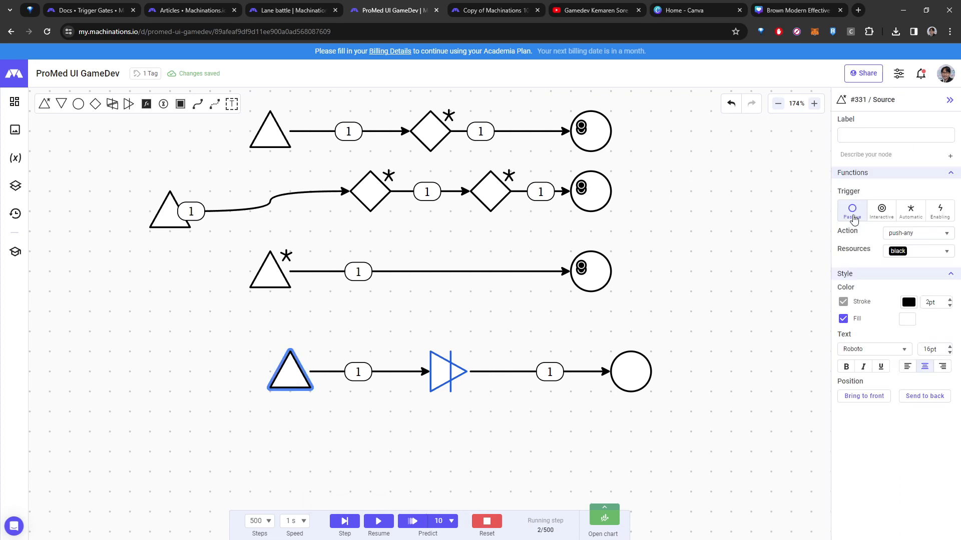
pyautogui.moveTo(854, 219)
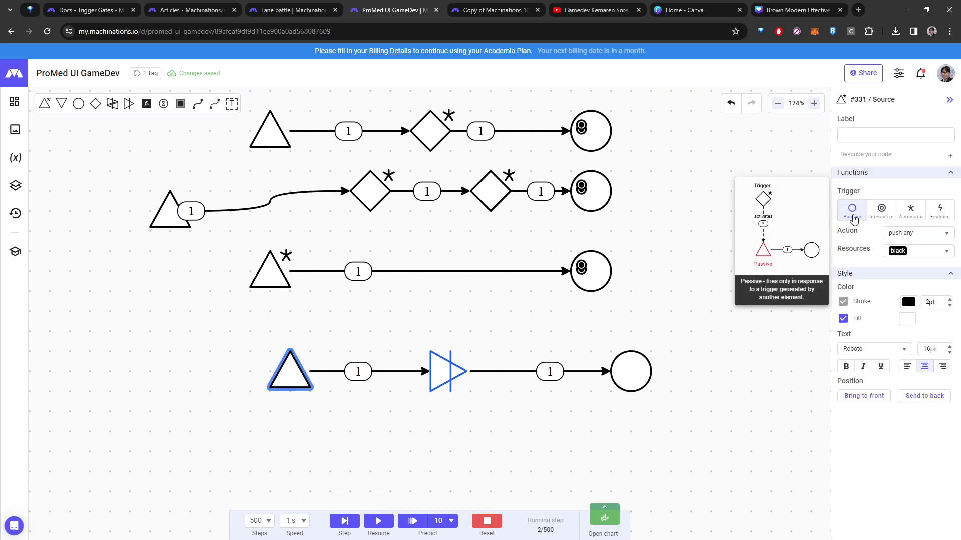
pyautogui.click(922, 212)
pyautogui.click(498, 464)
pyautogui.click(345, 523)
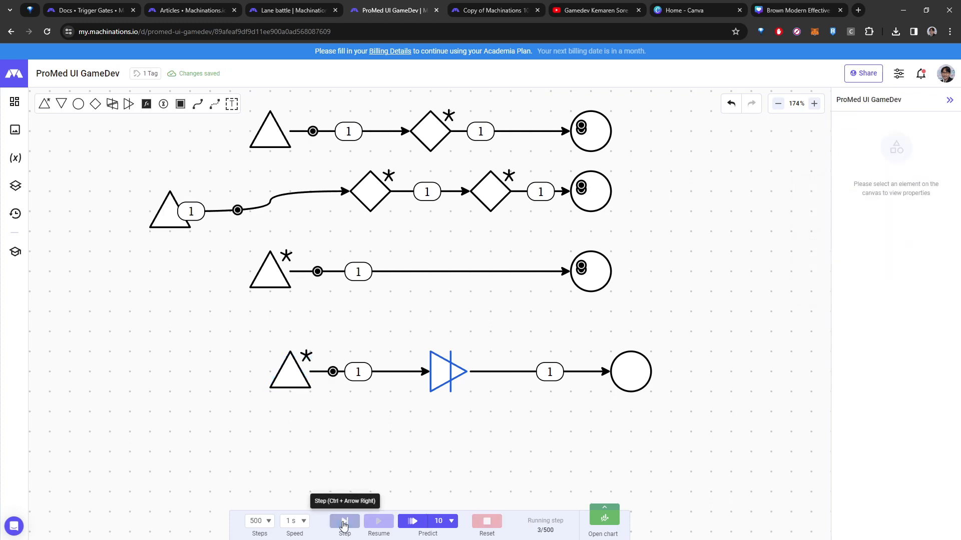
pyautogui.click(345, 522)
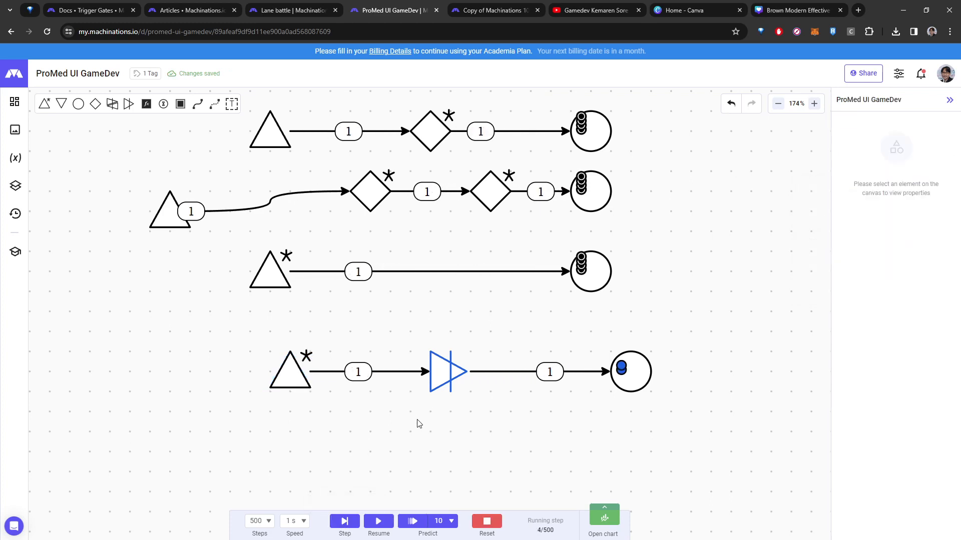
# Step: Set the formula of the connection from the converter to the pool to 3, and advance the simulation one step
pyautogui.click(540, 373)
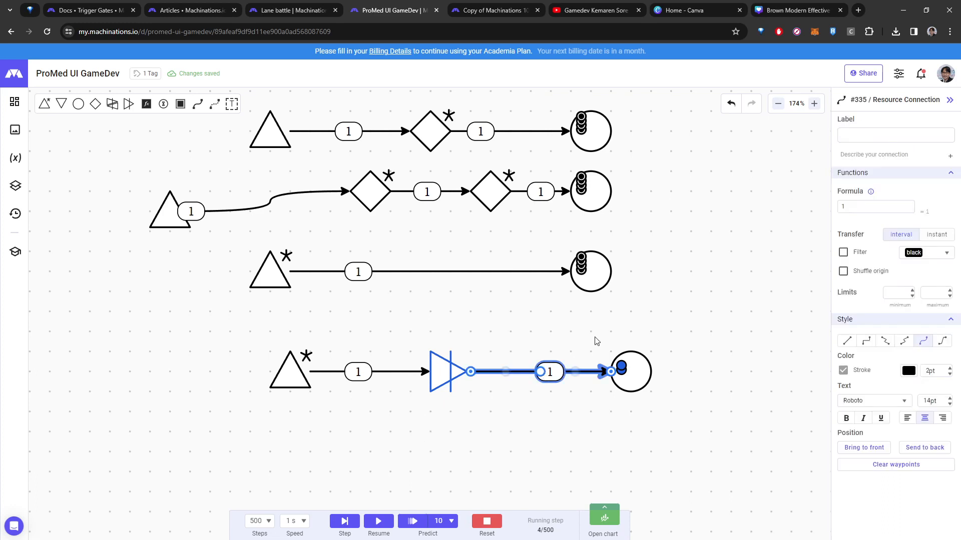
pyautogui.click(843, 206)
pyautogui.click(533, 436)
pyautogui.click(344, 521)
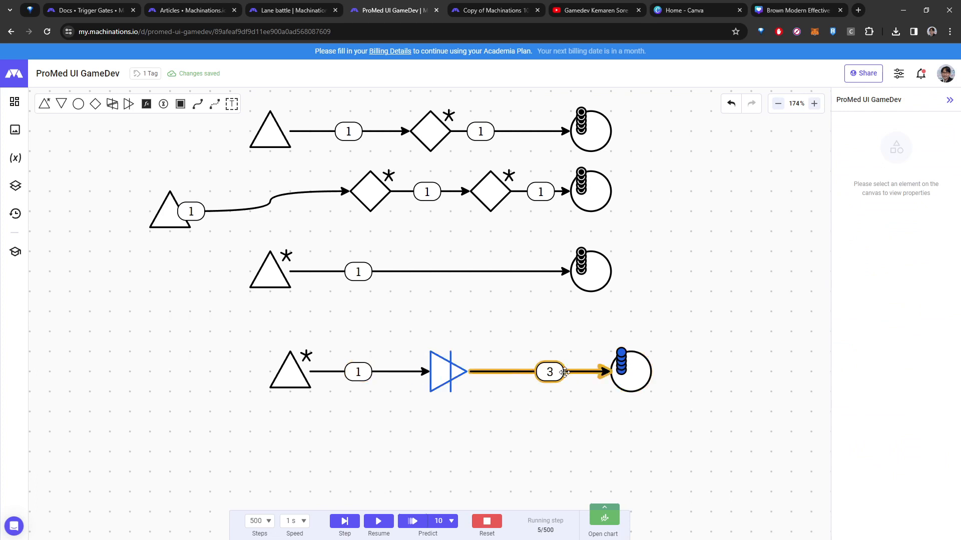
# Step: Set the converter's incoming connection formula to 3 and its outgoing one to 1, and advance the simulation two steps
pyautogui.click(364, 371)
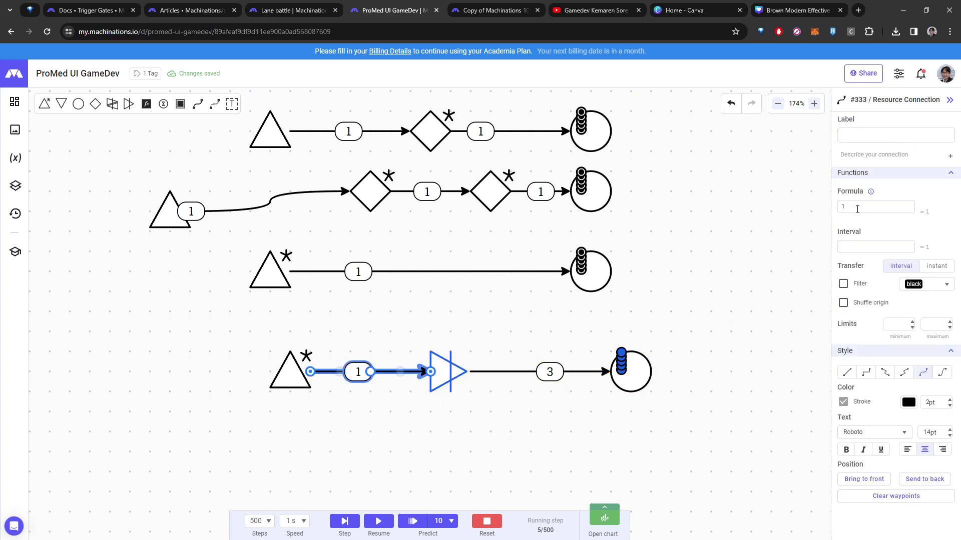
pyautogui.doubleClick(843, 207)
pyautogui.write('3')
pyautogui.click(558, 371)
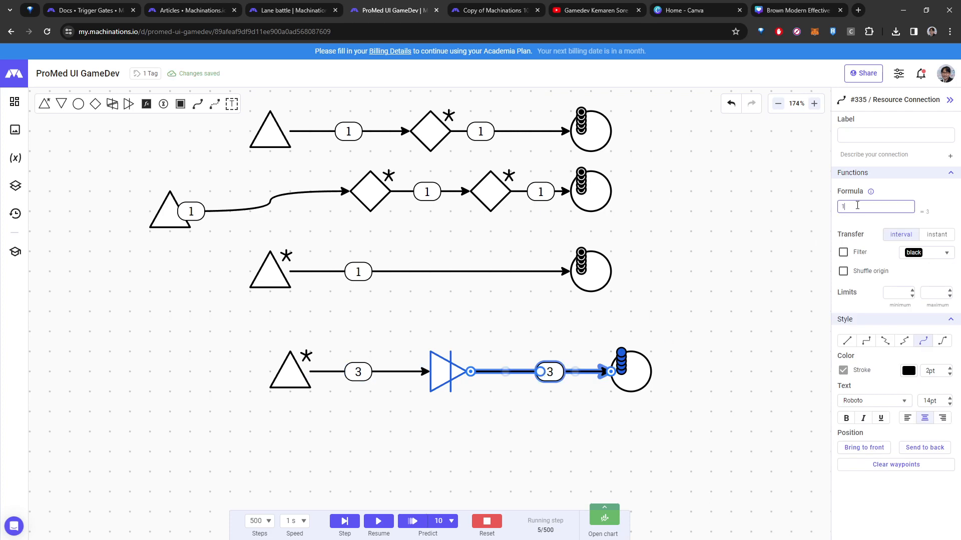
pyautogui.click(734, 334)
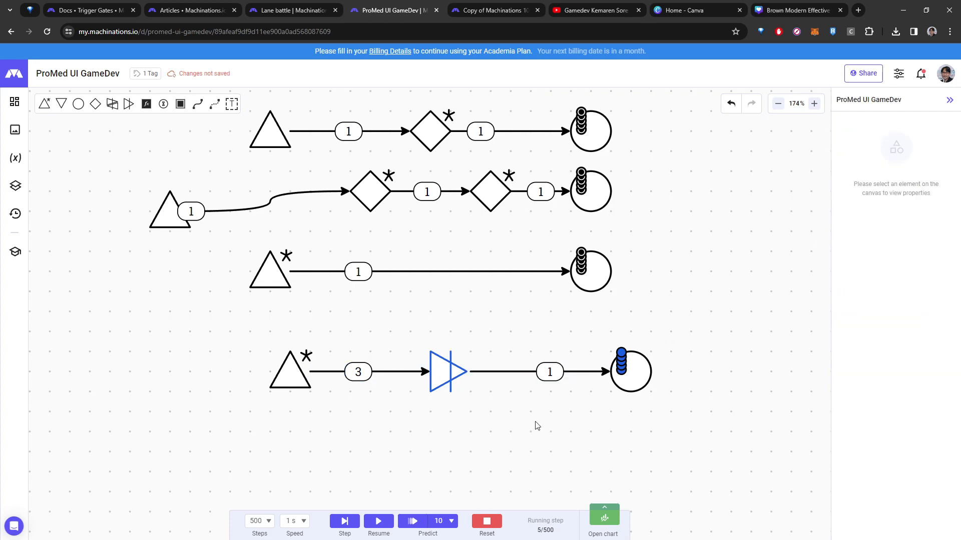
pyautogui.click(348, 524)
pyautogui.click(347, 525)
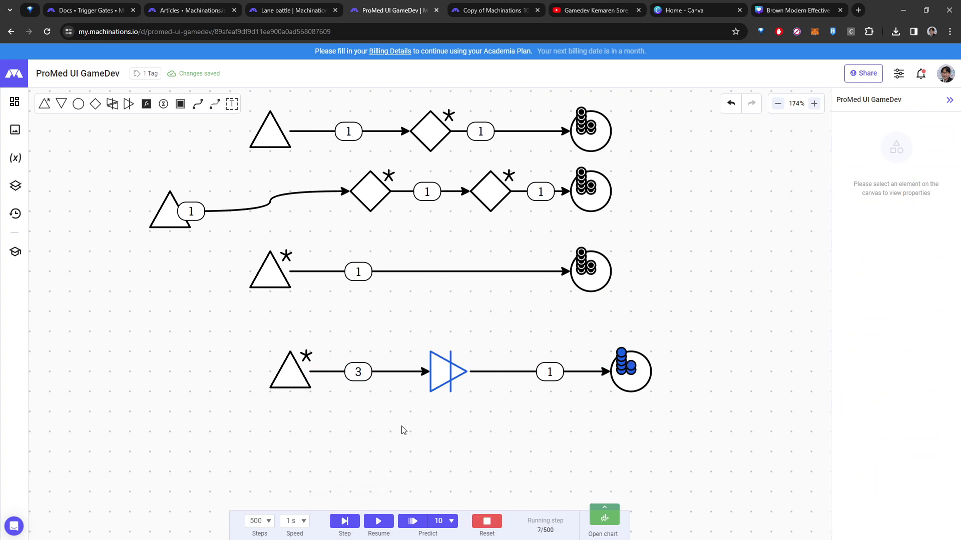
# Step: Add a Trader node in the empty canvas area below the converter chain
pyautogui.moveTo(402, 426); pyautogui.dragTo(468, 378)
pyautogui.scroll(1, 468, 377)
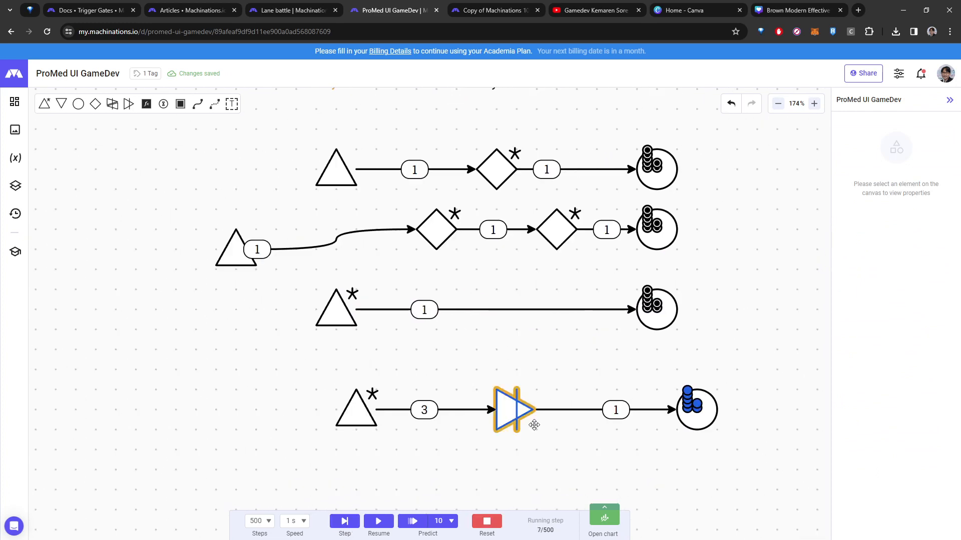
pyautogui.scroll(-3, 541, 405)
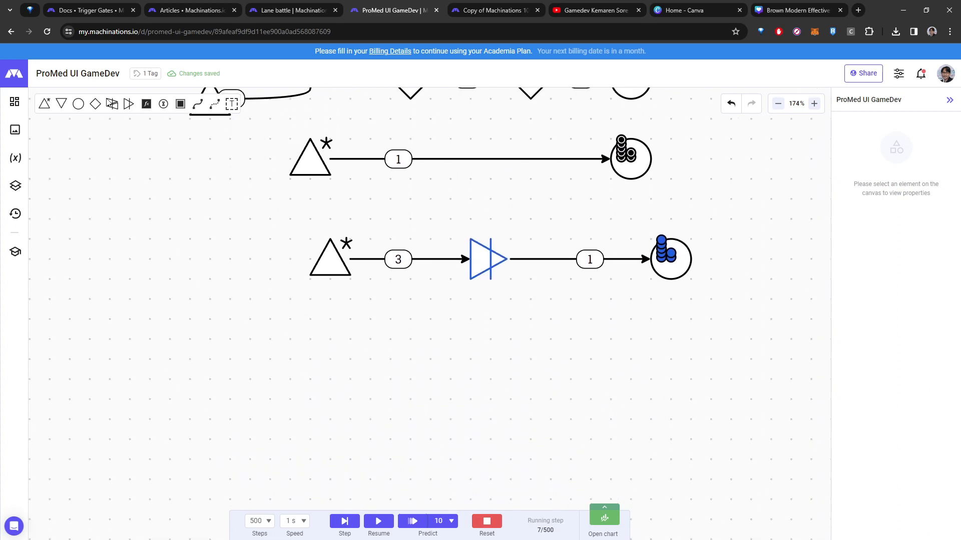
pyautogui.moveTo(112, 103); pyautogui.dragTo(533, 368)
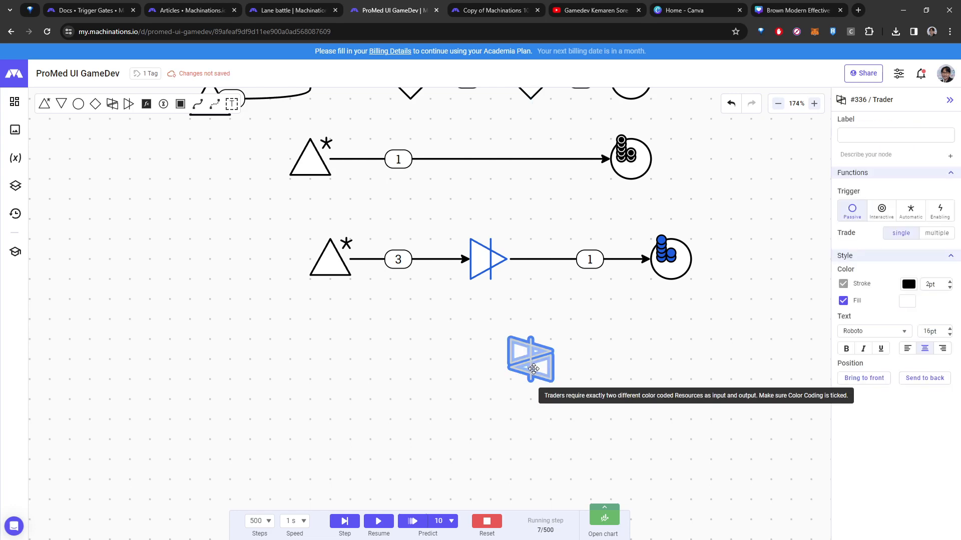
pyautogui.click(641, 349)
pyautogui.moveTo(631, 366); pyautogui.dragTo(569, 346)
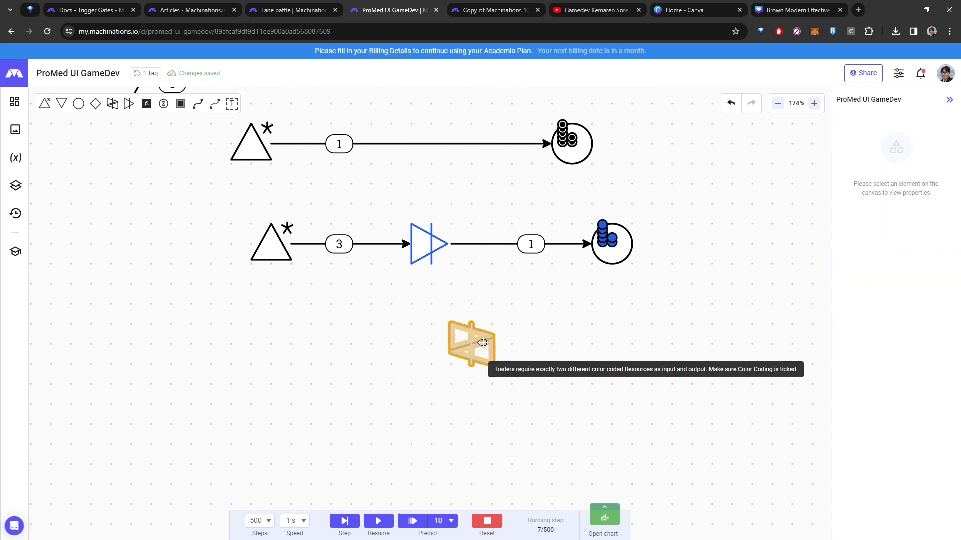
pyautogui.moveTo(465, 348); pyautogui.dragTo(443, 391)
pyautogui.click(507, 306)
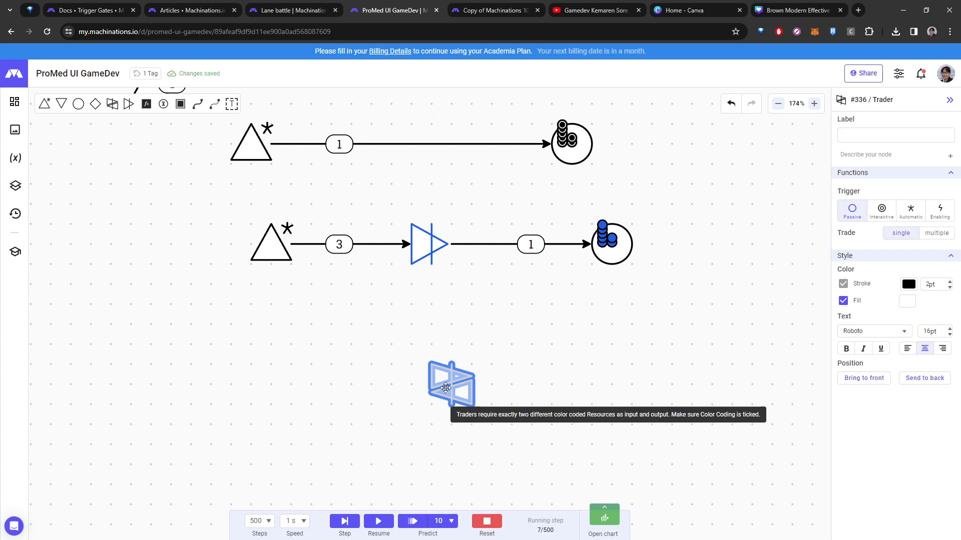
# Step: Duplicate the converter chain's pool, dismiss the clipboard warning, and place the copy above and to the left of the trader
pyautogui.click(620, 258)
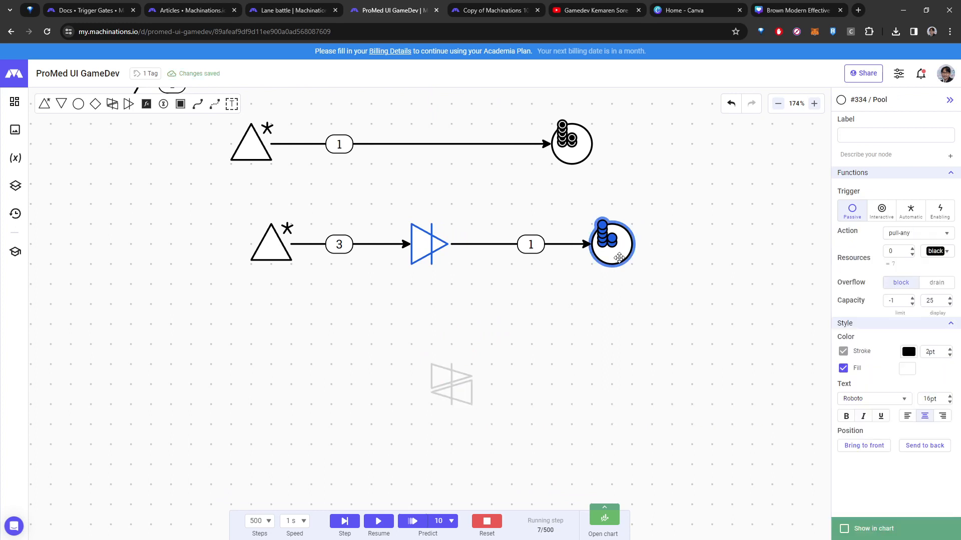
pyautogui.hotkey('ctrl', 'c')
pyautogui.hotkey('ctrl', 'v')
pyautogui.click(315, 292)
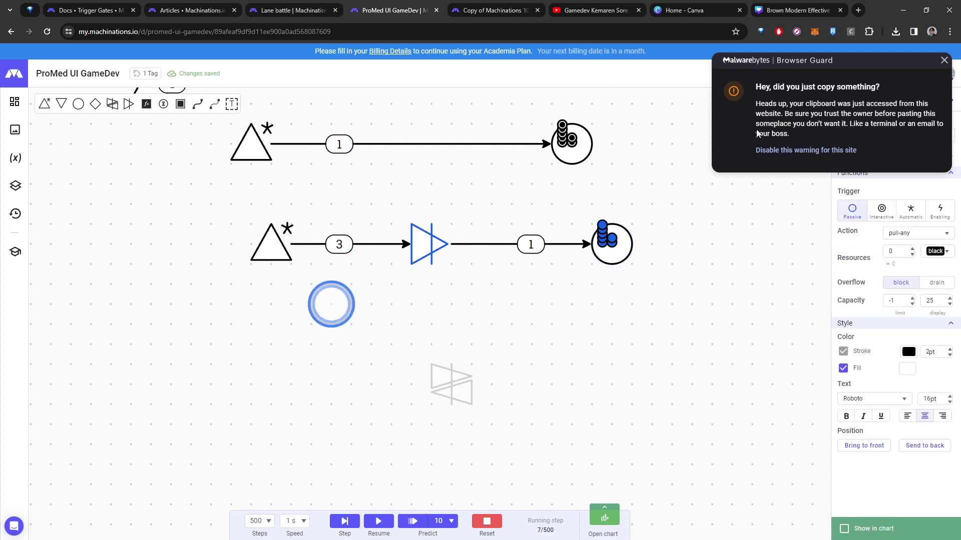
pyautogui.click(944, 62)
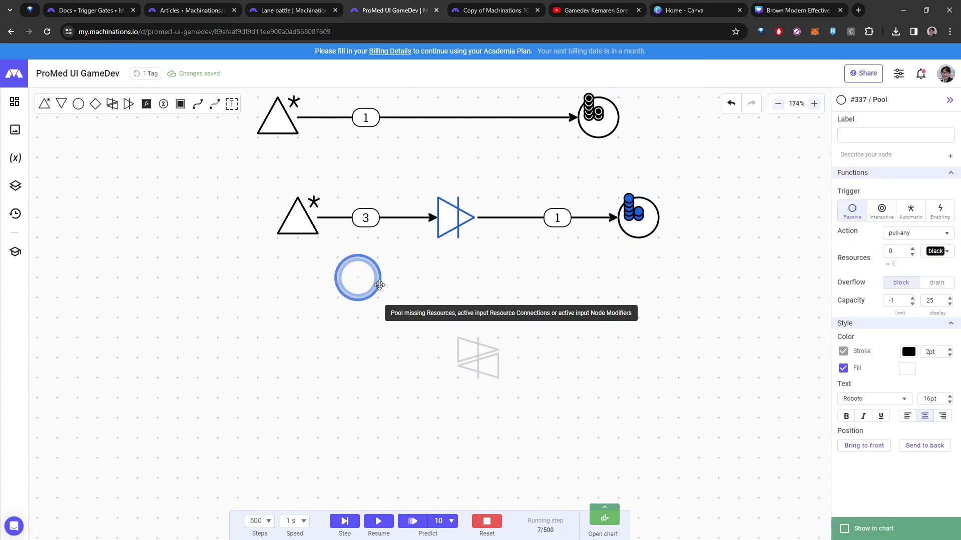
pyautogui.moveTo(353, 278); pyautogui.dragTo(374, 298)
# Step: Label the copied pool "Player Gold" and shift it slightly away from the trader
pyautogui.click(884, 134)
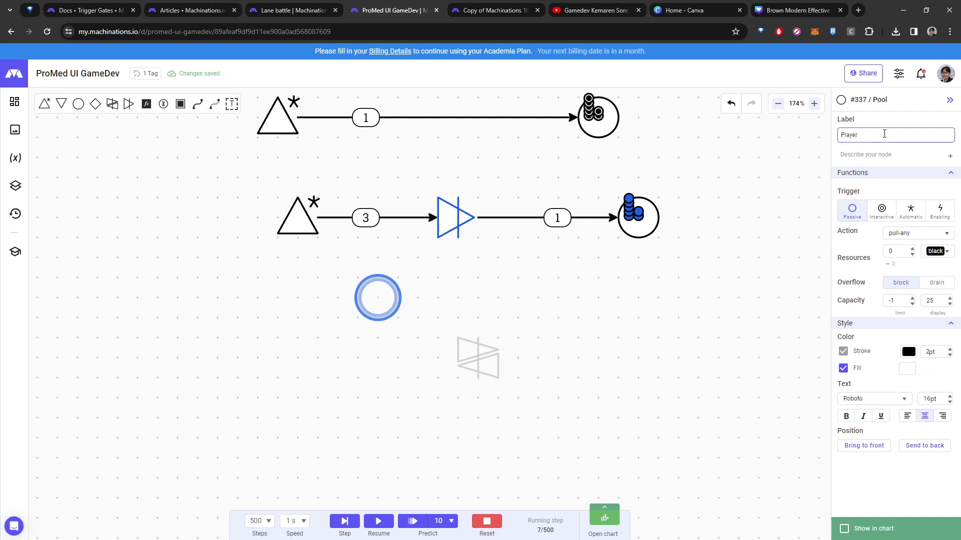
pyautogui.write('Player Gold')
pyautogui.click(630, 316)
pyautogui.moveTo(371, 299); pyautogui.dragTo(352, 300)
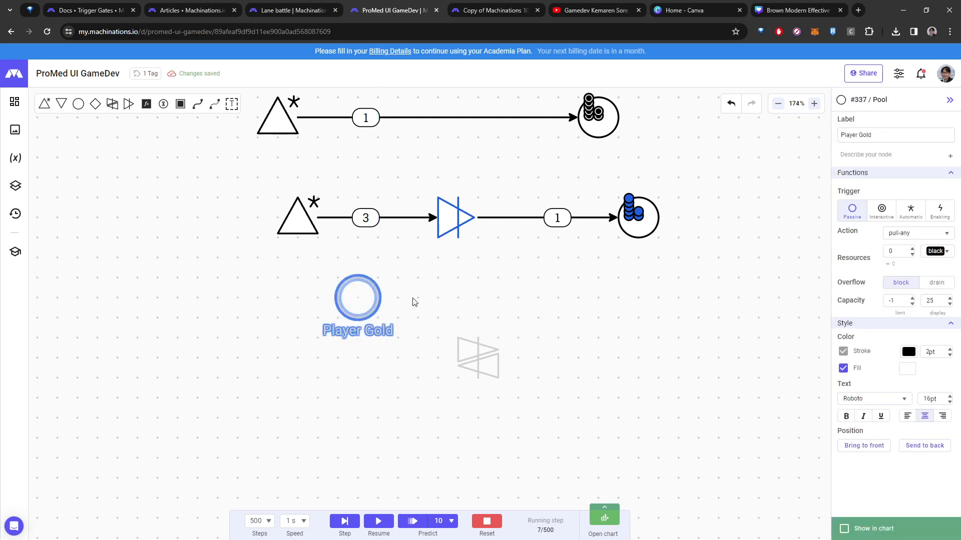
pyautogui.click(611, 314)
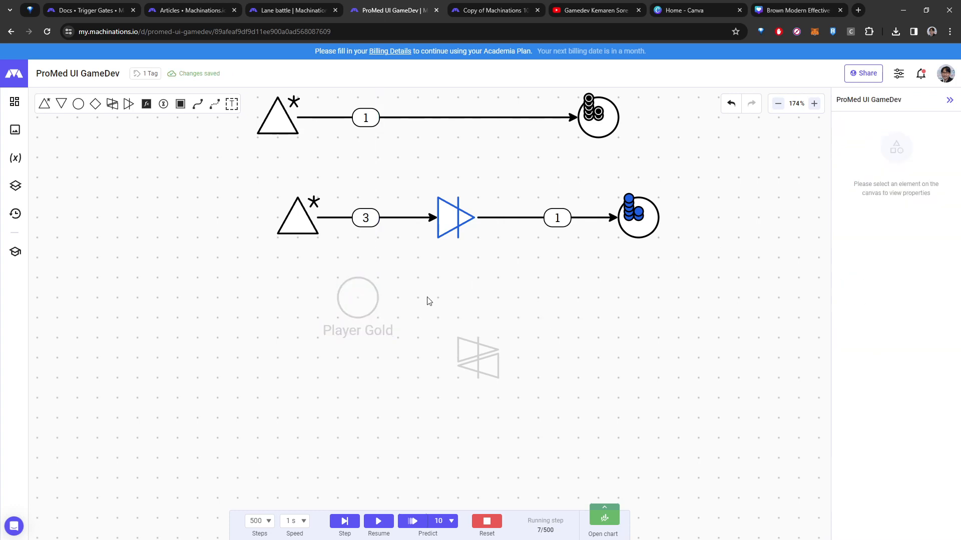
# Step: Connect the Player Gold pool to the trader with a resource connection and set the pool's resource color to Orange
pyautogui.moveTo(363, 298); pyautogui.dragTo(469, 350)
pyautogui.click(356, 296)
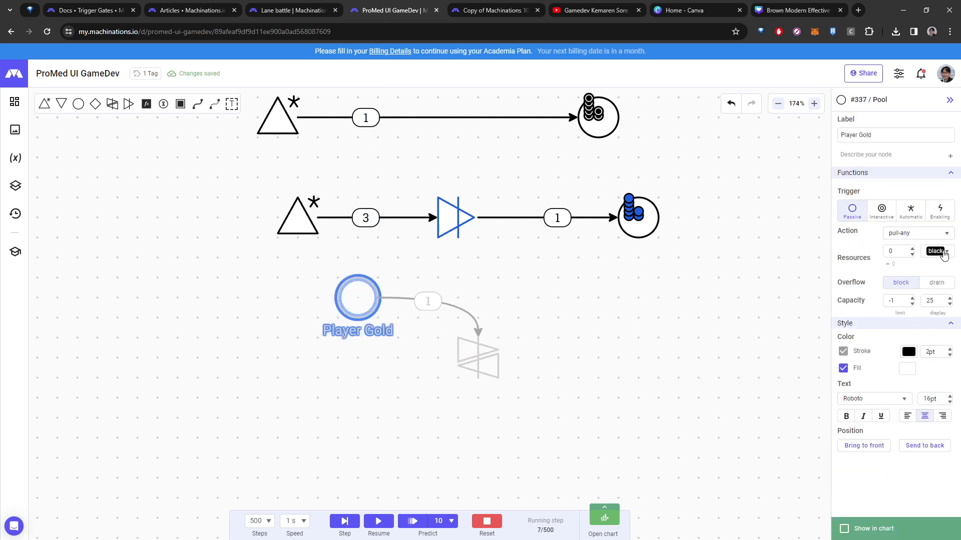
pyautogui.click(935, 252)
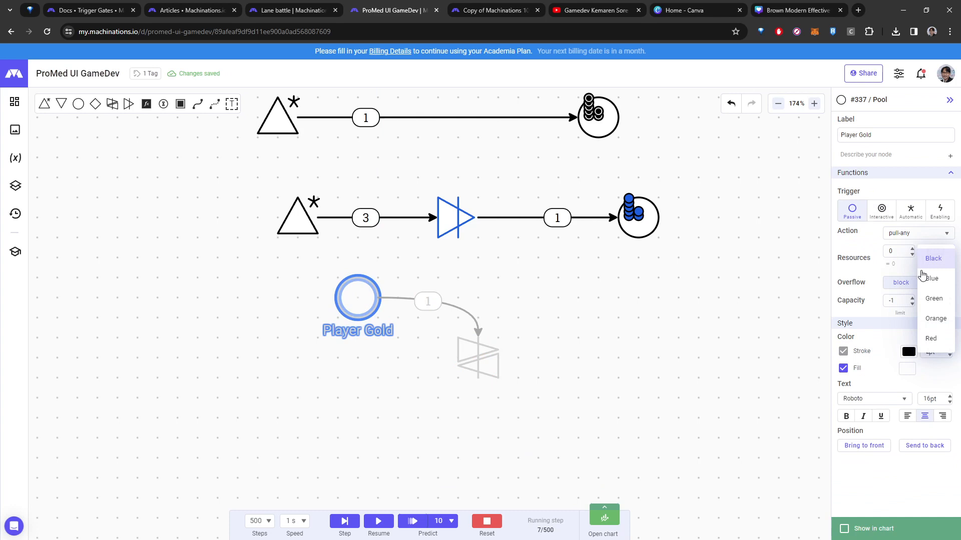
pyautogui.click(935, 318)
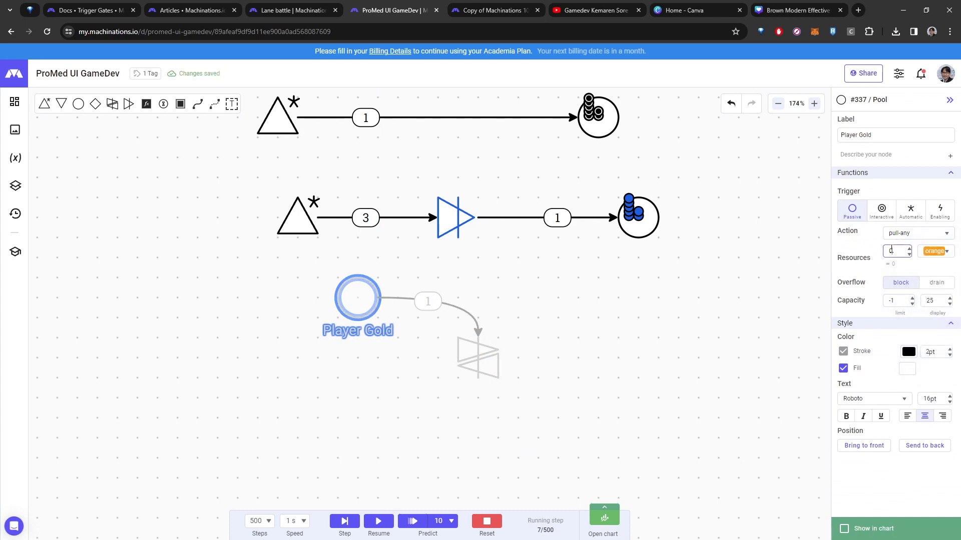
# Step: Set the Player Gold pool's starting resources to 10
pyautogui.write('10')
pyautogui.click(712, 329)
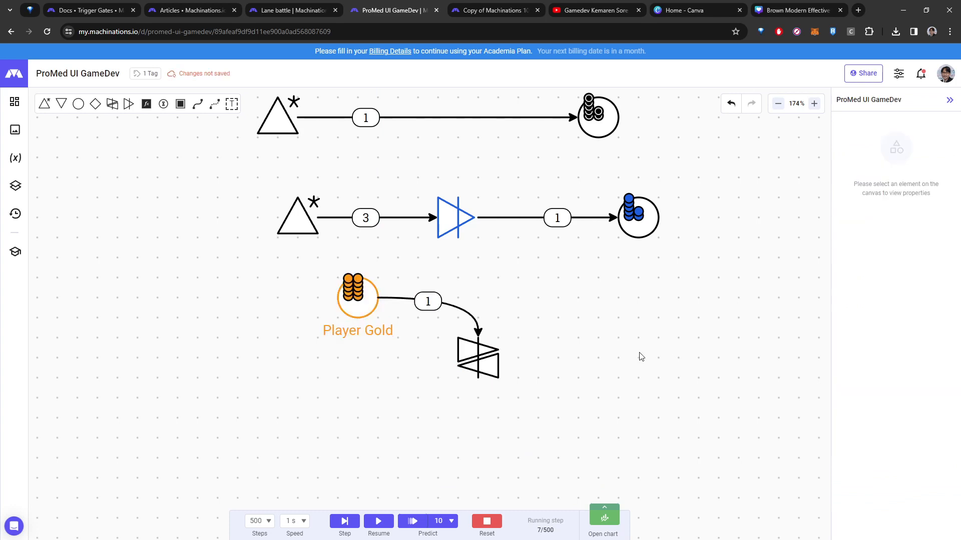
pyautogui.click(351, 319)
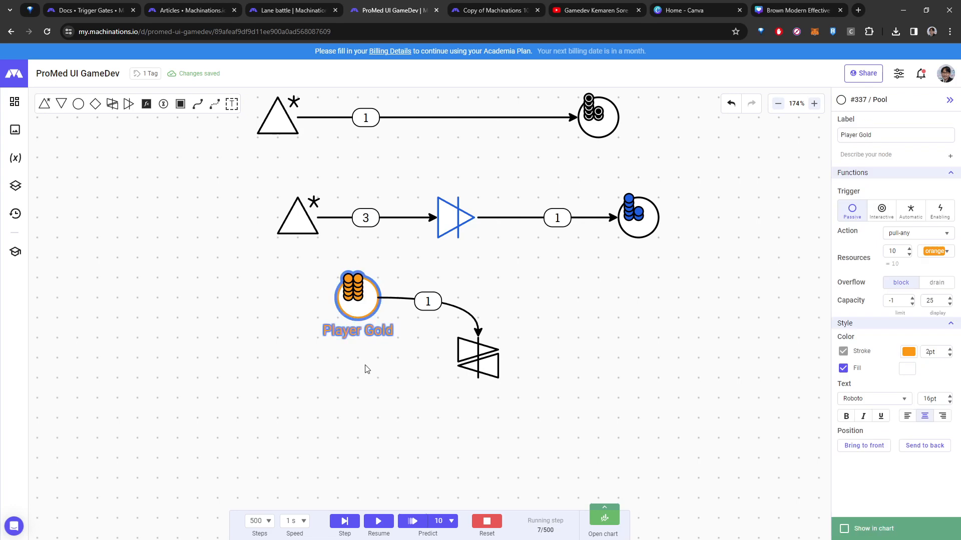
pyautogui.click(382, 399)
pyautogui.press('r')
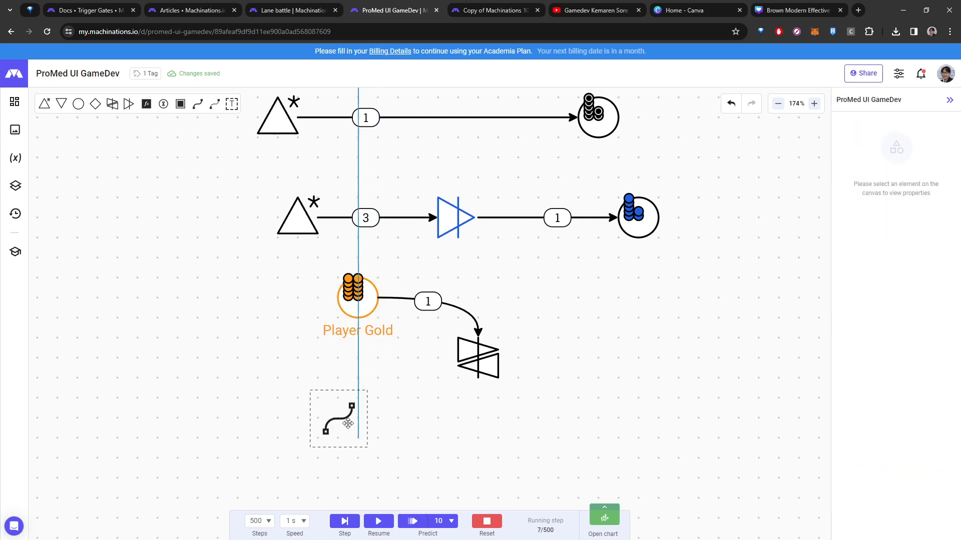
pyautogui.click(355, 418)
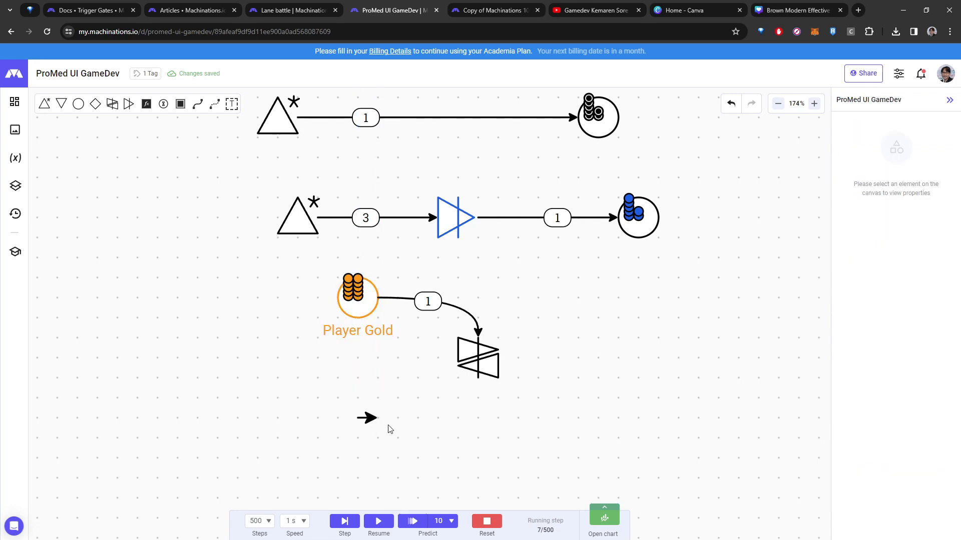
pyautogui.press('Delete')
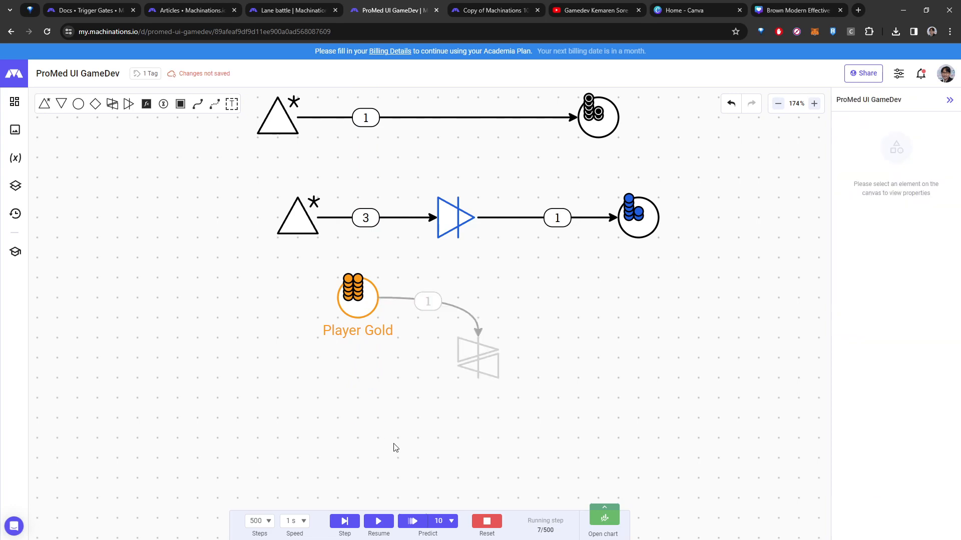
# Step: Add a pool below Player Gold, label it "Player Storage" and nudge it slightly up and to the left
pyautogui.press('p')
pyautogui.click(356, 410)
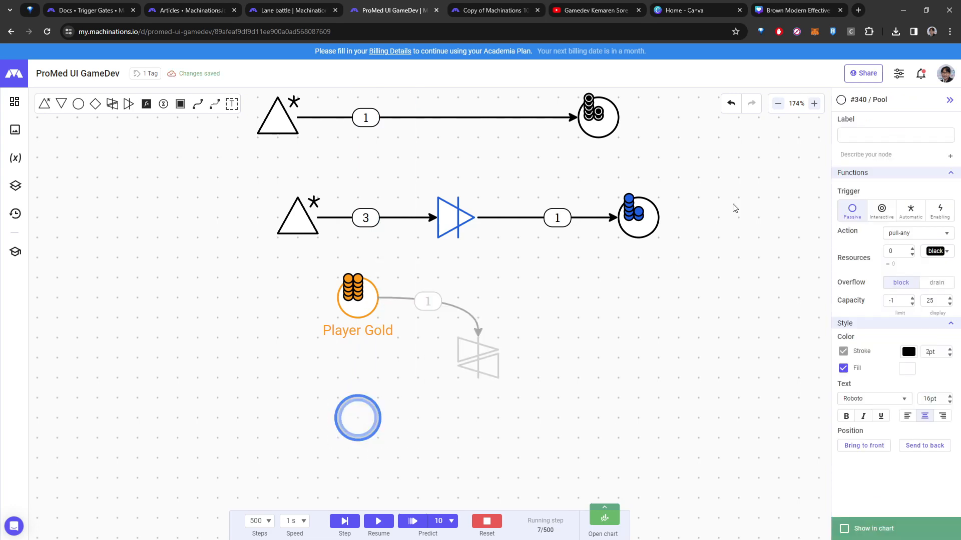
pyautogui.click(866, 132)
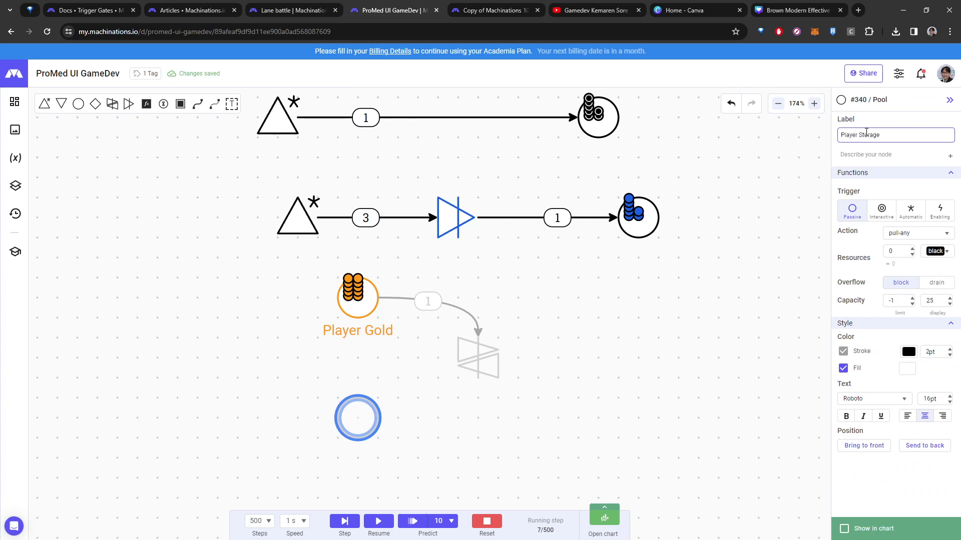
pyautogui.click(594, 395)
pyautogui.moveTo(358, 418); pyautogui.dragTo(355, 414)
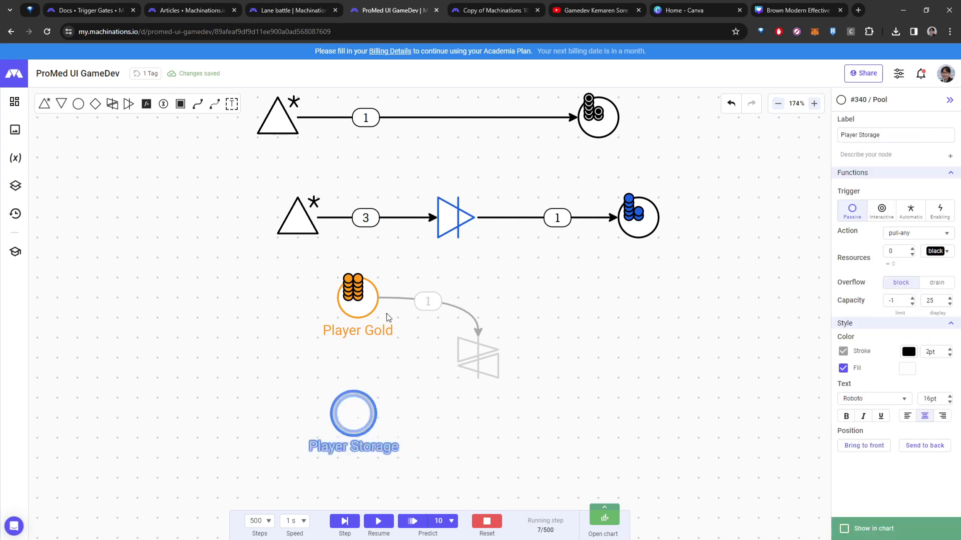
pyautogui.click(397, 407)
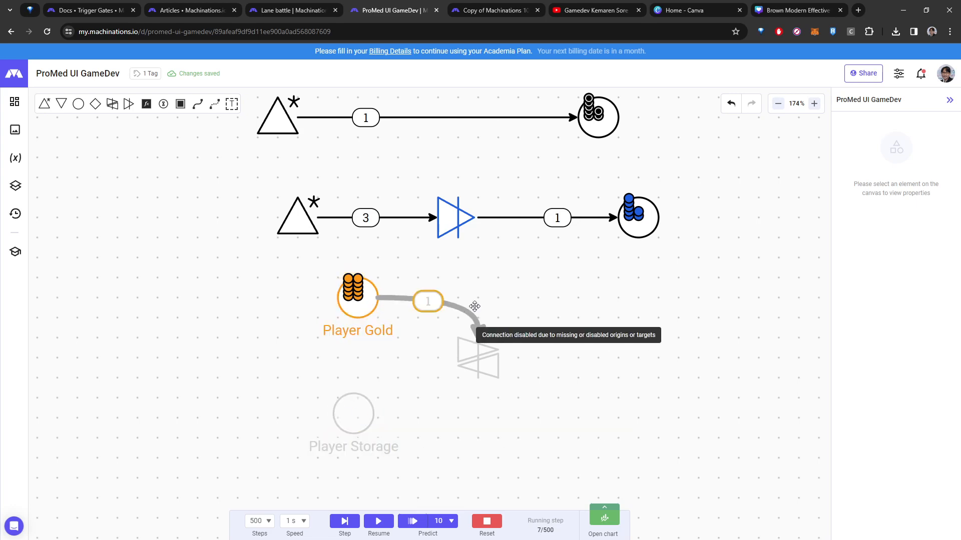
# Step: Connect the trader to the Player Storage pool with a resource connection
pyautogui.click(488, 356)
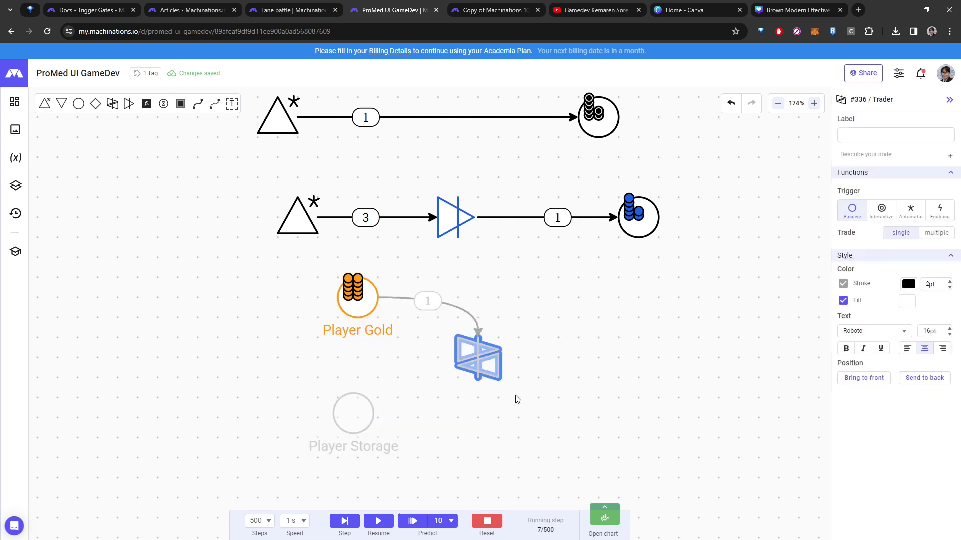
pyautogui.click(610, 348)
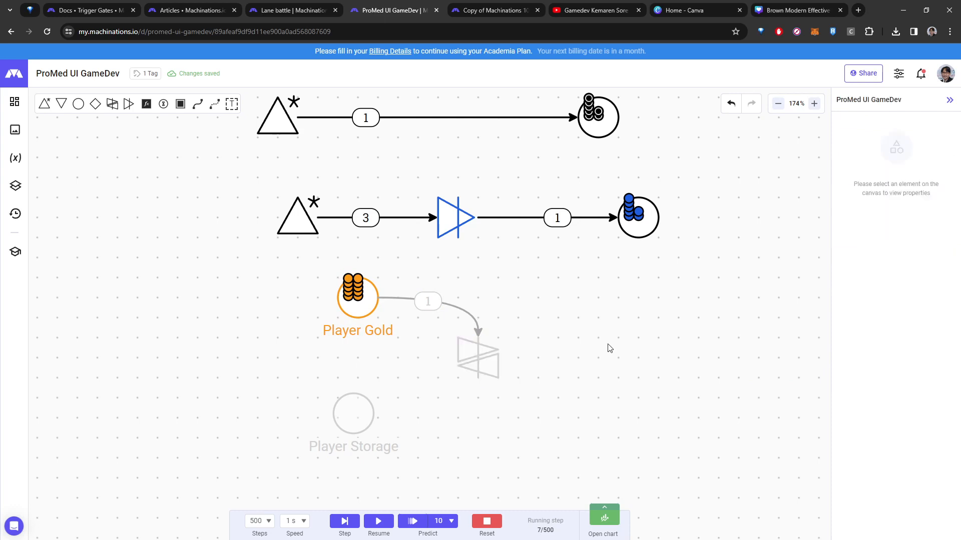
pyautogui.moveTo(457, 358); pyautogui.dragTo(347, 428)
pyautogui.click(475, 420)
# Step: Add two pools stacked to the right of the trader and label the upper one "Seller Gold"
pyautogui.press('p')
pyautogui.click(638, 303)
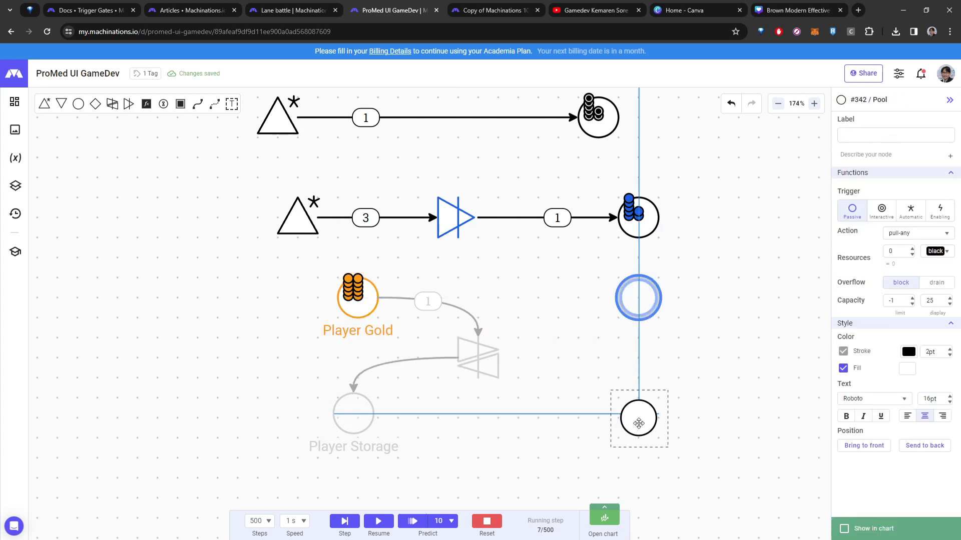
pyautogui.click(870, 137)
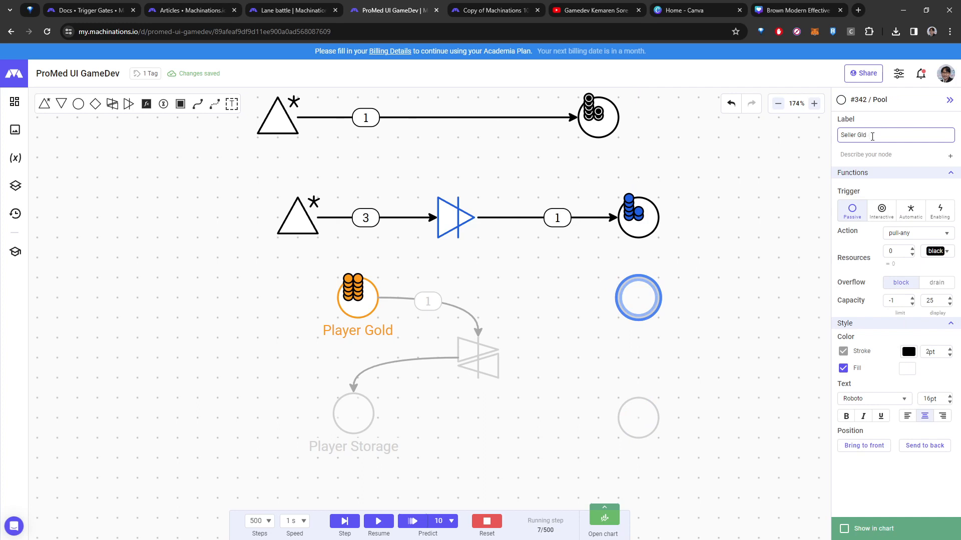
pyautogui.write('Seller Gold')
# Step: Label the pool below Seller Gold as "Seller Bread"
pyautogui.click(637, 415)
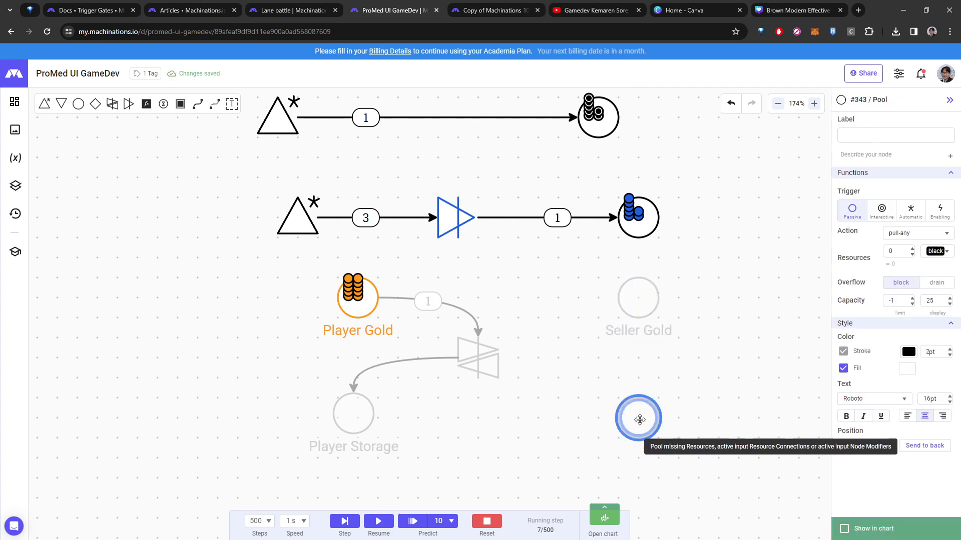
pyautogui.click(889, 137)
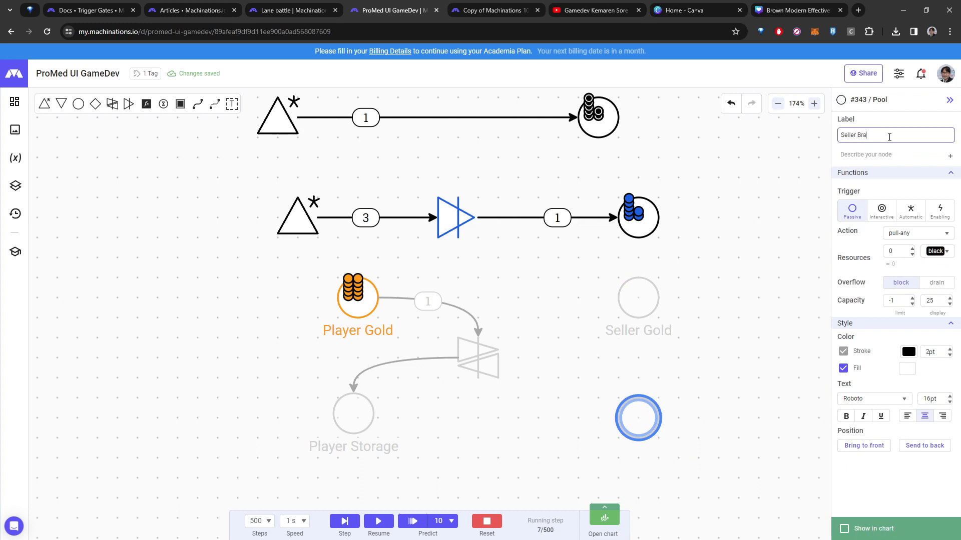
pyautogui.write('Seller Bread')
pyautogui.click(775, 320)
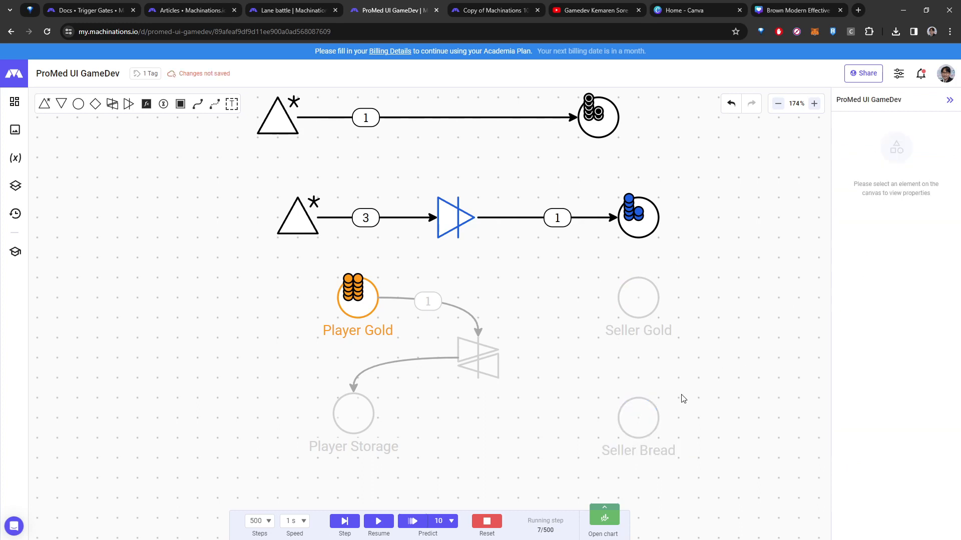
# Step: Give the Seller Bread pool 5 starting resources and set their color to Red
pyautogui.click(631, 411)
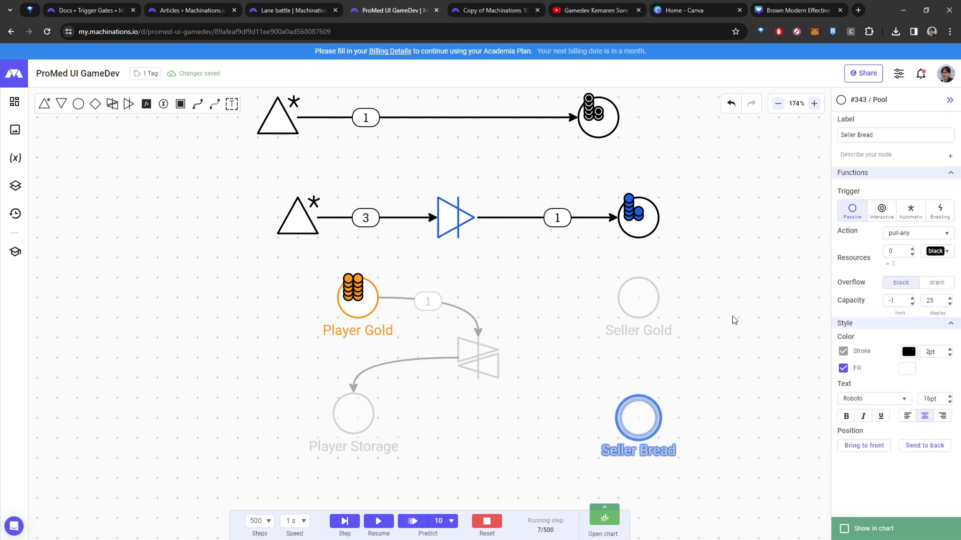
pyautogui.click(899, 249)
pyautogui.write('5')
pyautogui.click(946, 252)
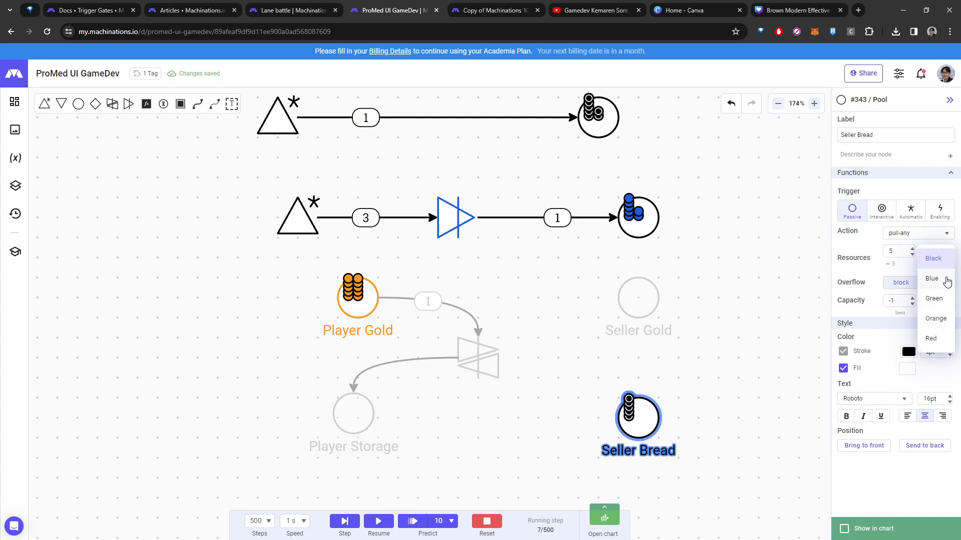
pyautogui.click(935, 338)
pyautogui.click(694, 375)
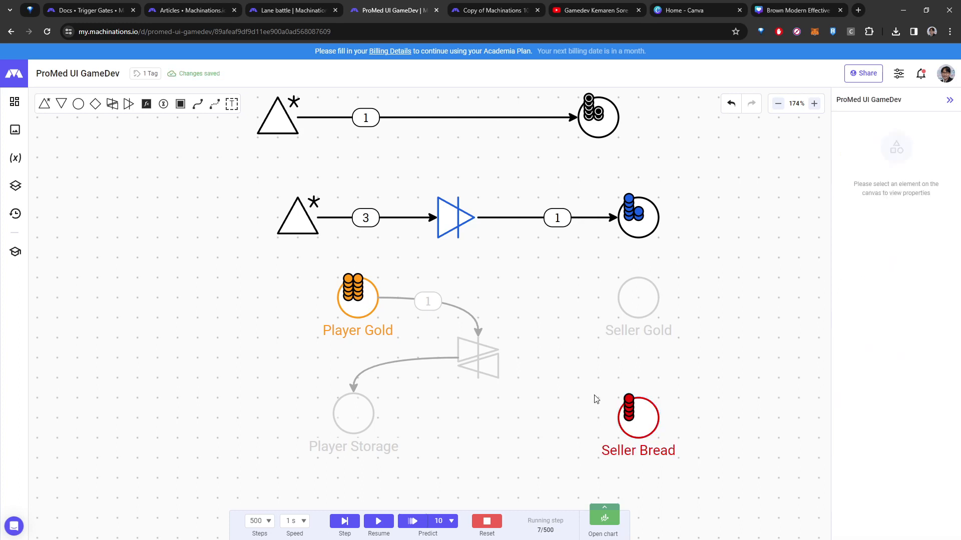
# Step: Add resource connections from Seller Bread to the trader and from the trader to Seller Gold
pyautogui.click(639, 416)
pyautogui.press('r')
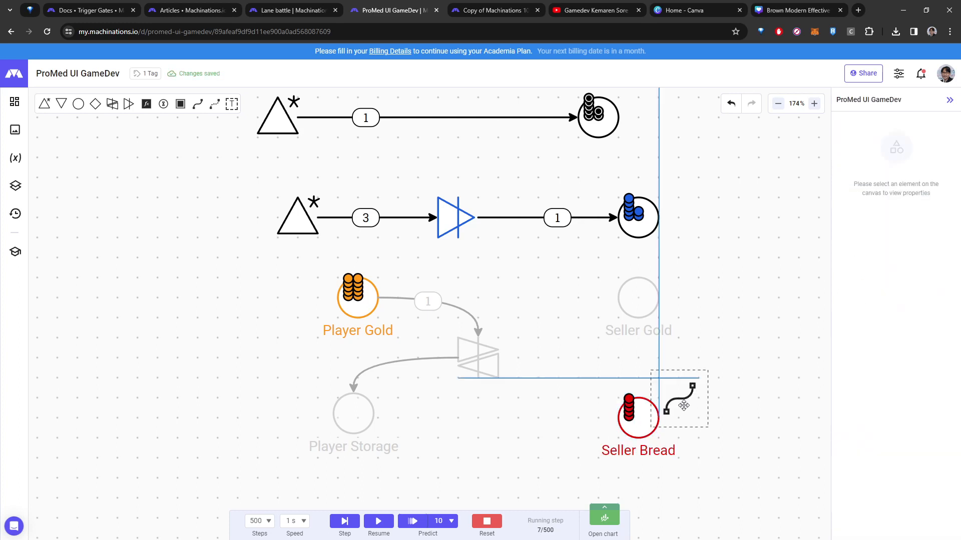
pyautogui.moveTo(641, 427); pyautogui.dragTo(629, 307)
pyautogui.click(544, 310)
pyautogui.press('r')
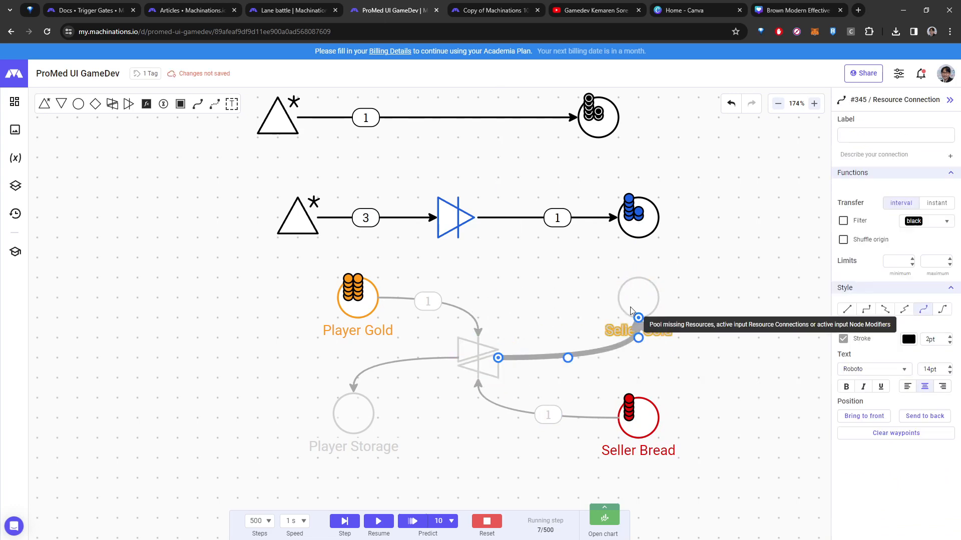
pyautogui.click(584, 311)
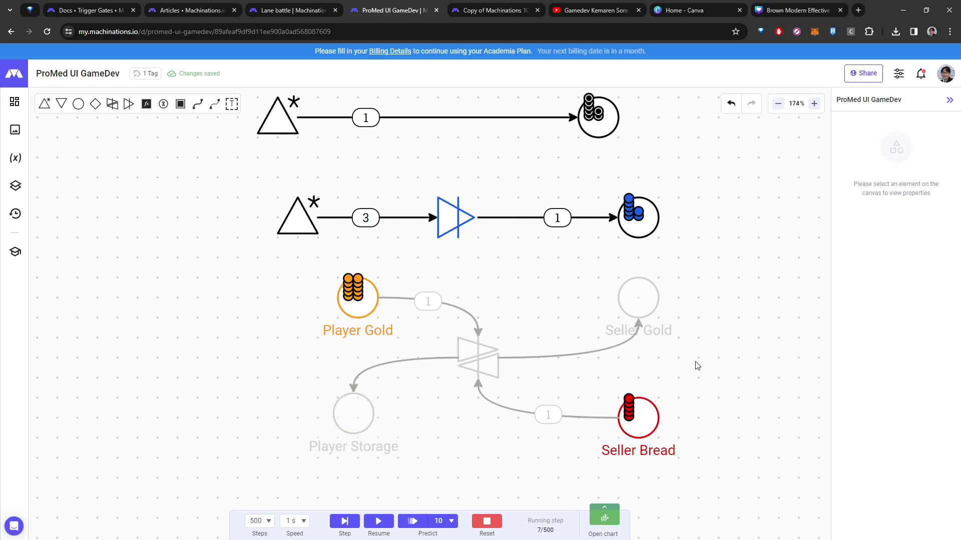
# Step: Set the Player Gold pool's trigger to Interactive
pyautogui.click(372, 305)
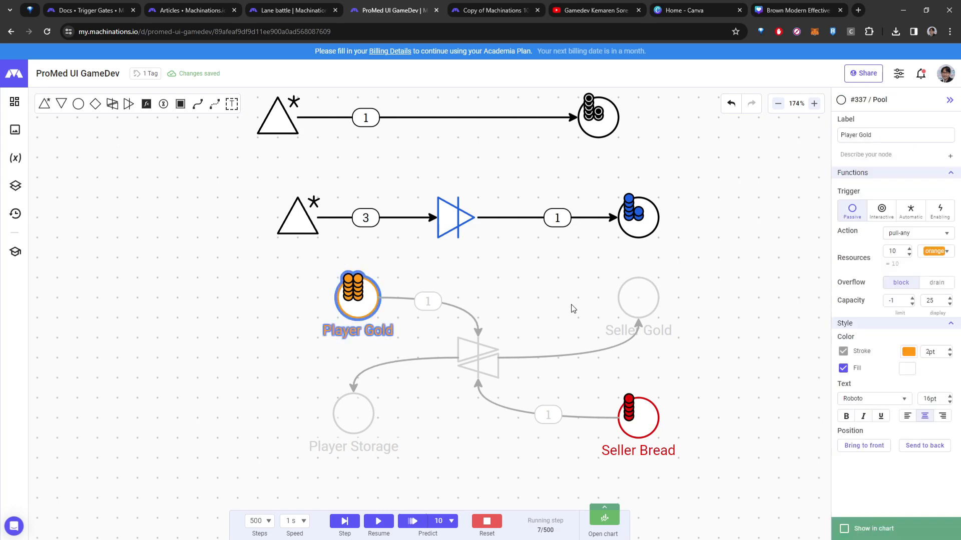
pyautogui.click(882, 210)
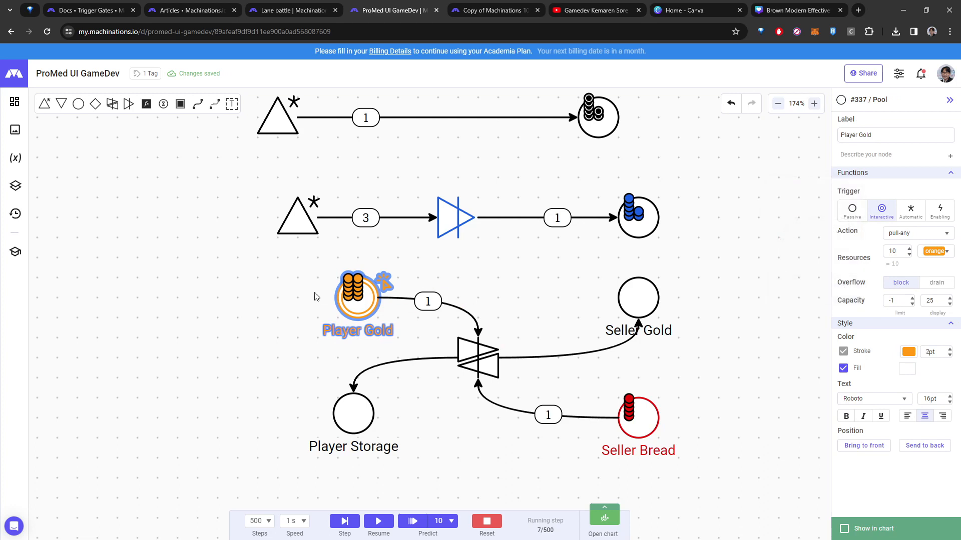
pyautogui.click(856, 218)
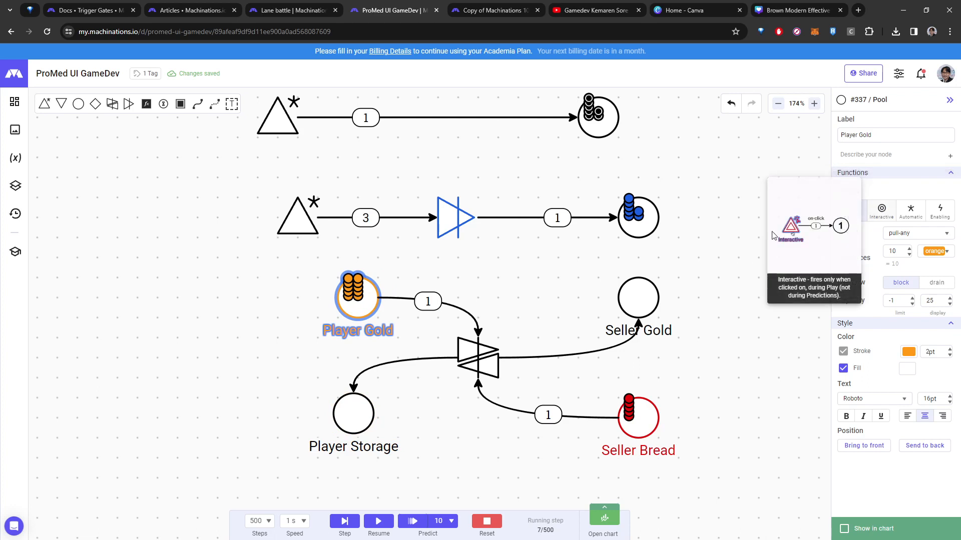
pyautogui.click(882, 211)
pyautogui.click(525, 282)
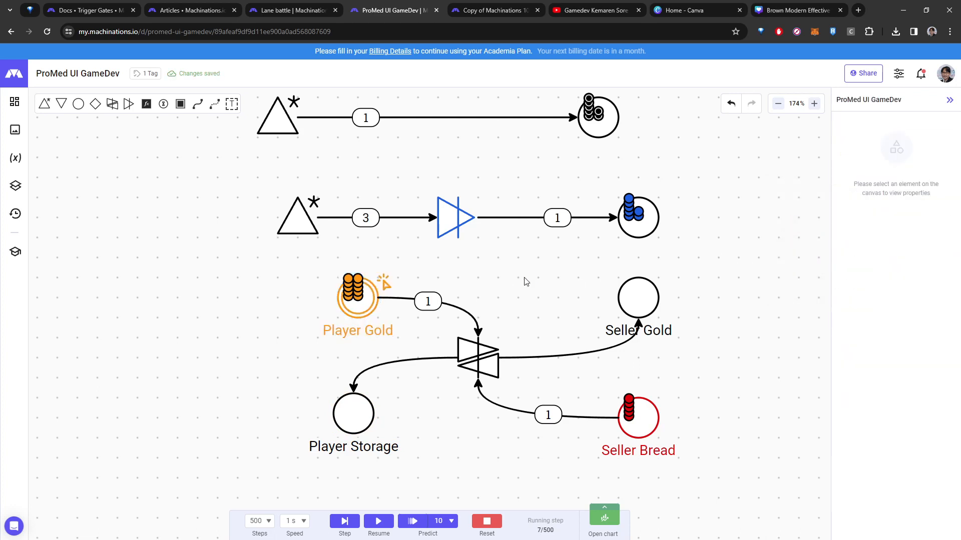
# Step: Resume the simulation, try to fire the Player Gold pool to test the trade, and reset the run
pyautogui.click(359, 303)
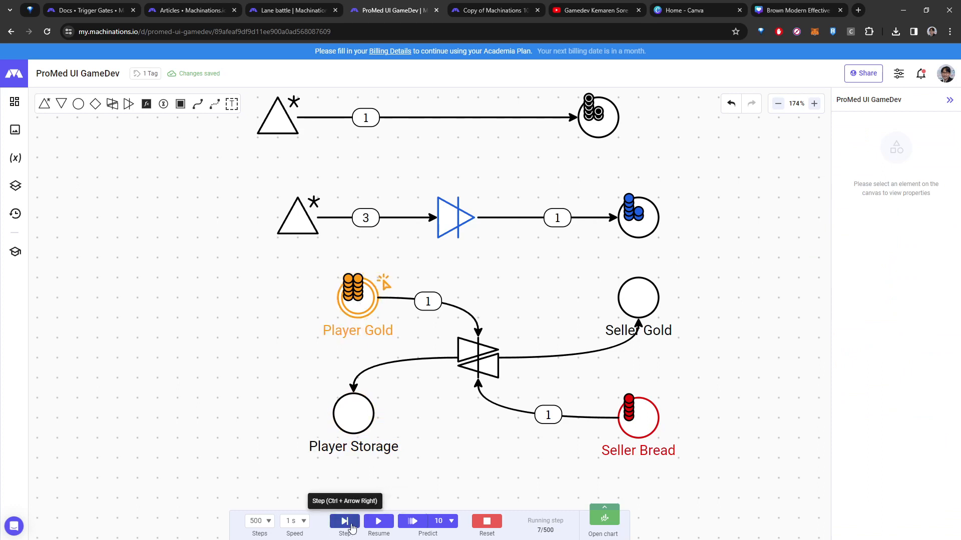
pyautogui.click(379, 521)
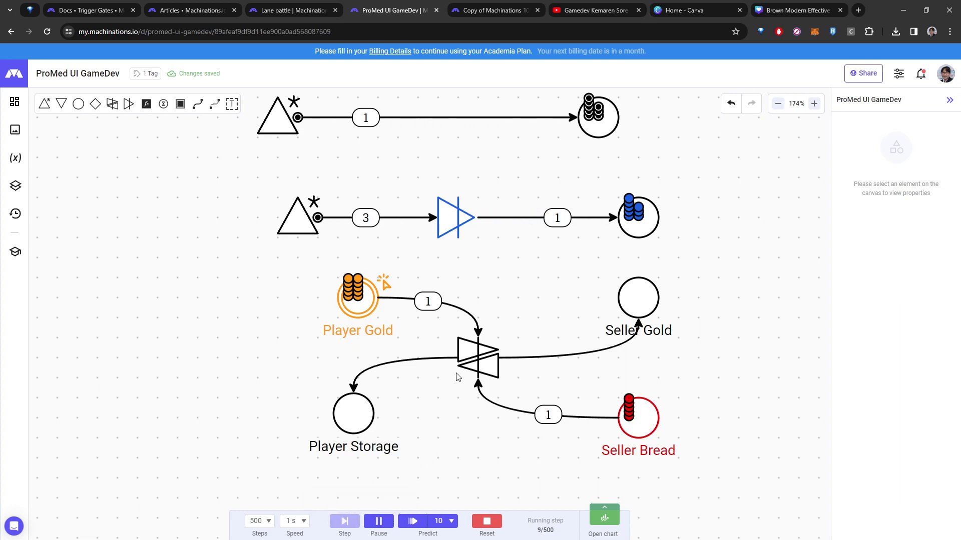
pyautogui.click(361, 296)
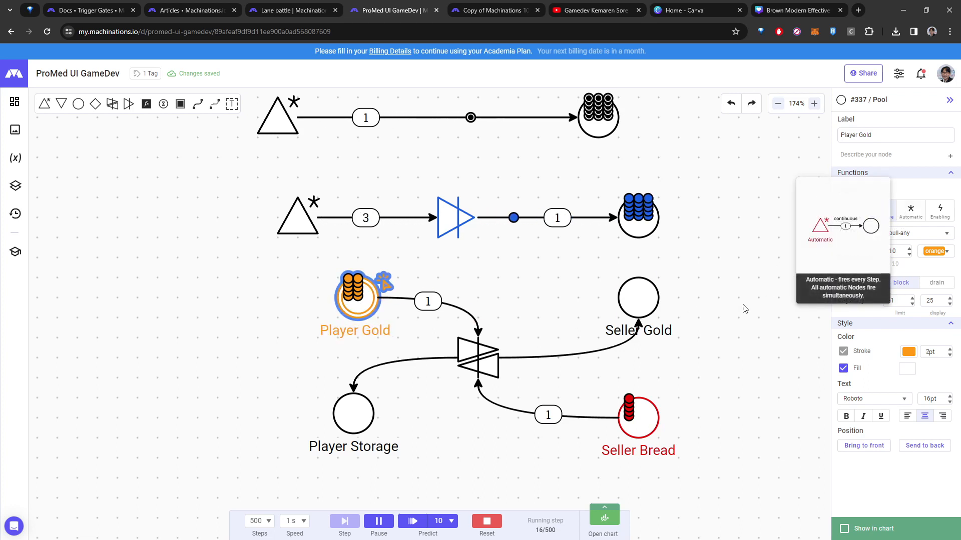
pyautogui.click(487, 522)
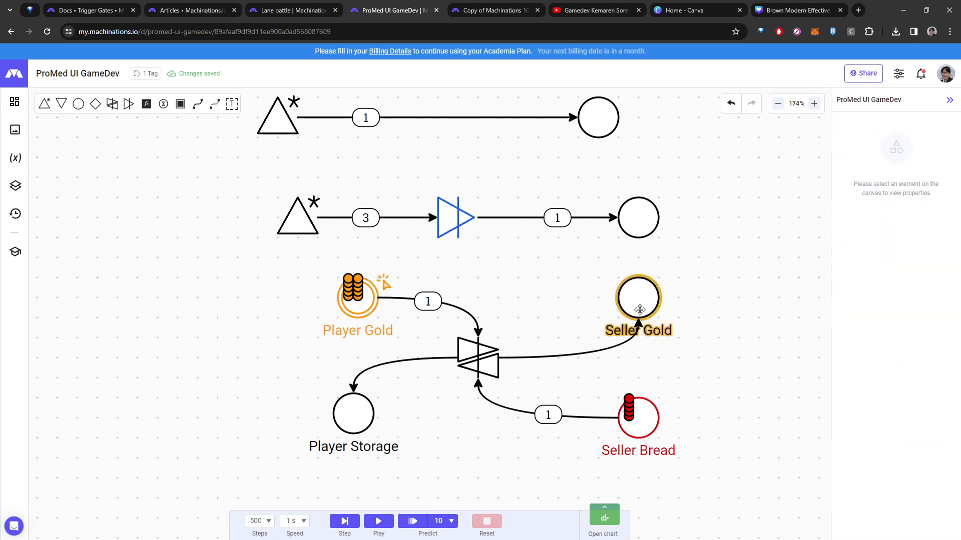
# Step: Set the Seller Bread pool's trigger to Automatic
pyautogui.click(649, 417)
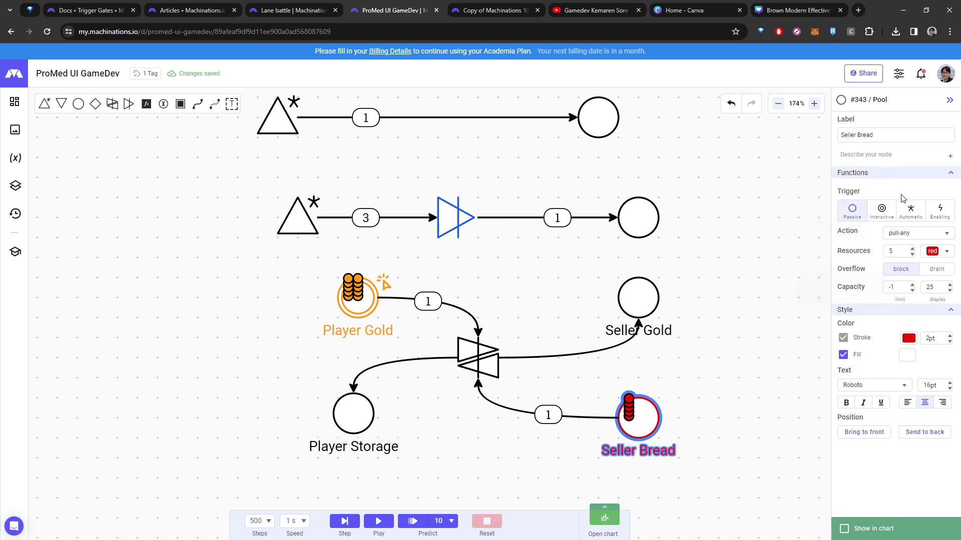
pyautogui.click(911, 210)
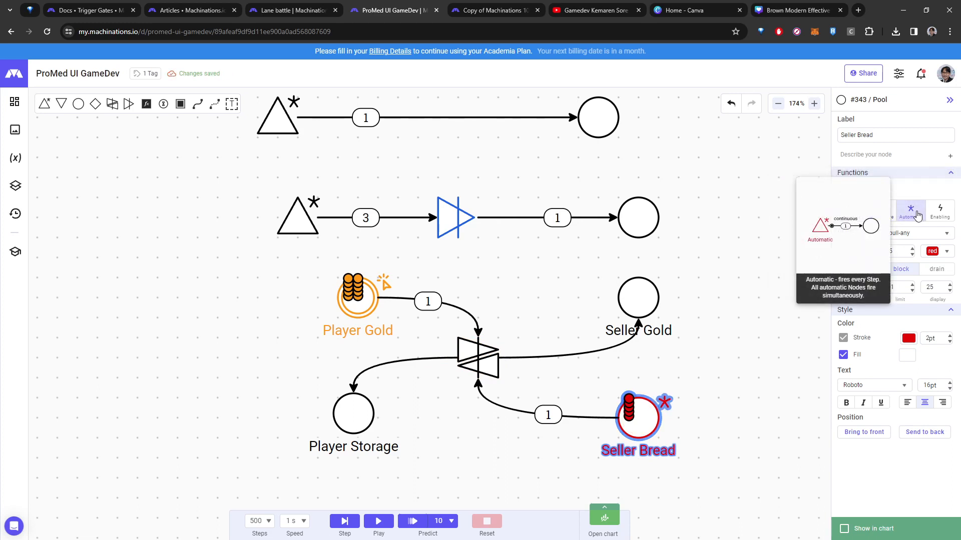
pyautogui.click(712, 336)
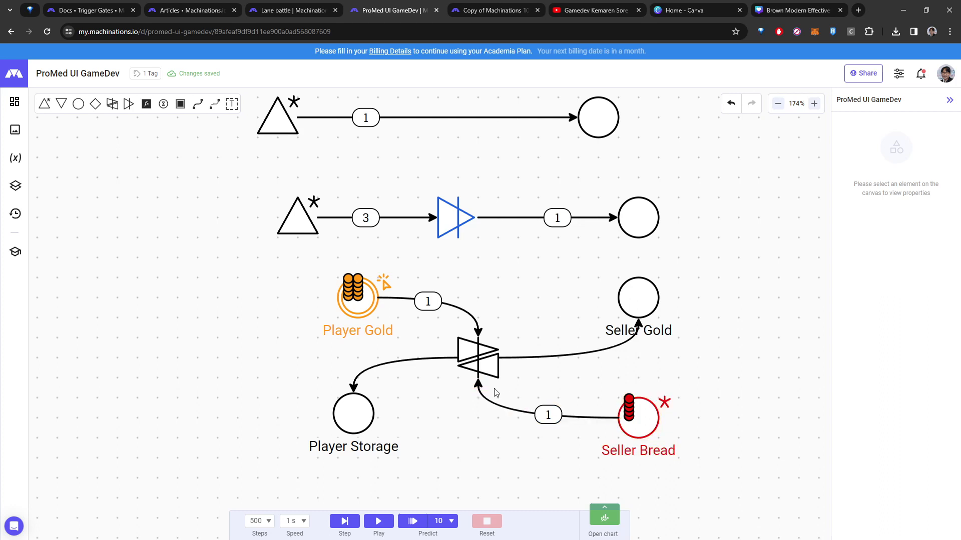
# Step: Run the simulation, try to fire the Player Gold pool, check the trader's requirements for its inputs, and reset the run
pyautogui.click(379, 521)
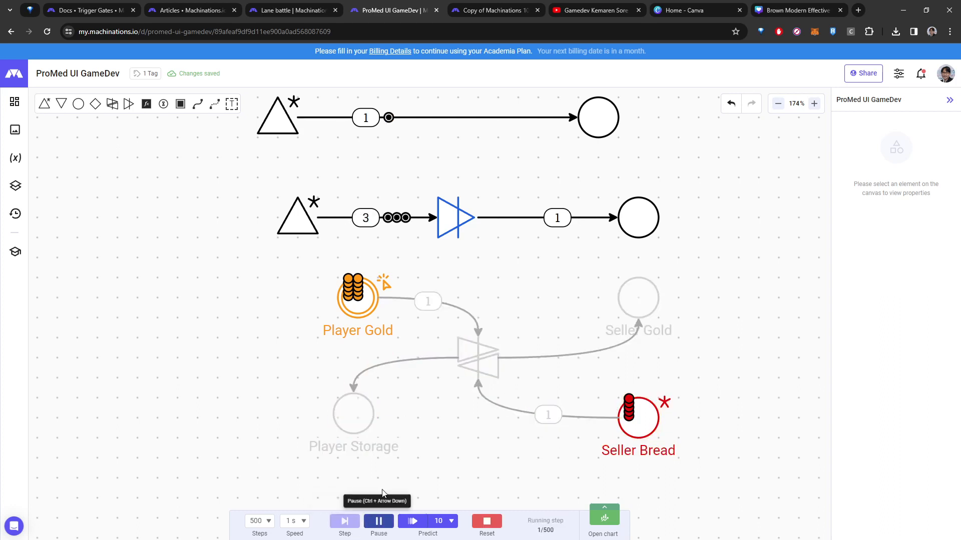
pyautogui.click(364, 299)
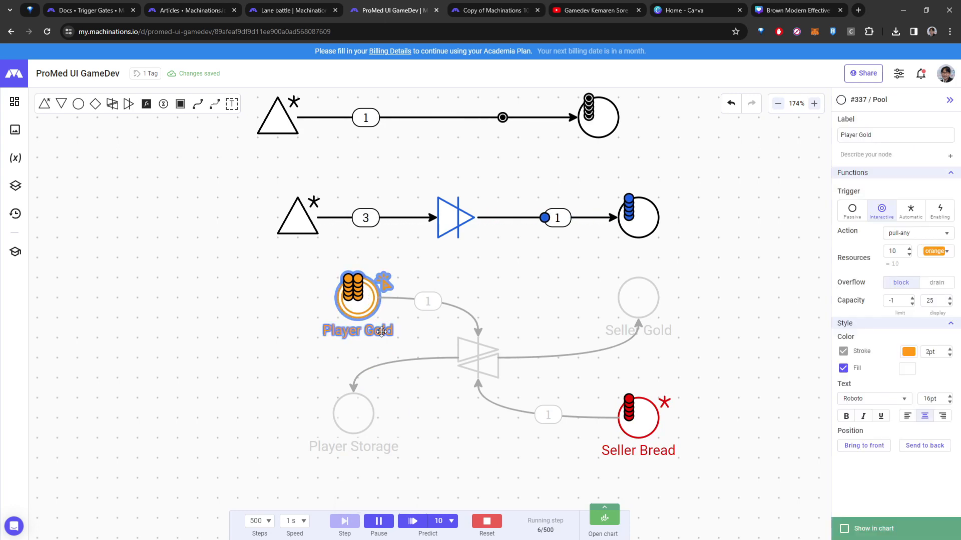
pyautogui.moveTo(473, 350)
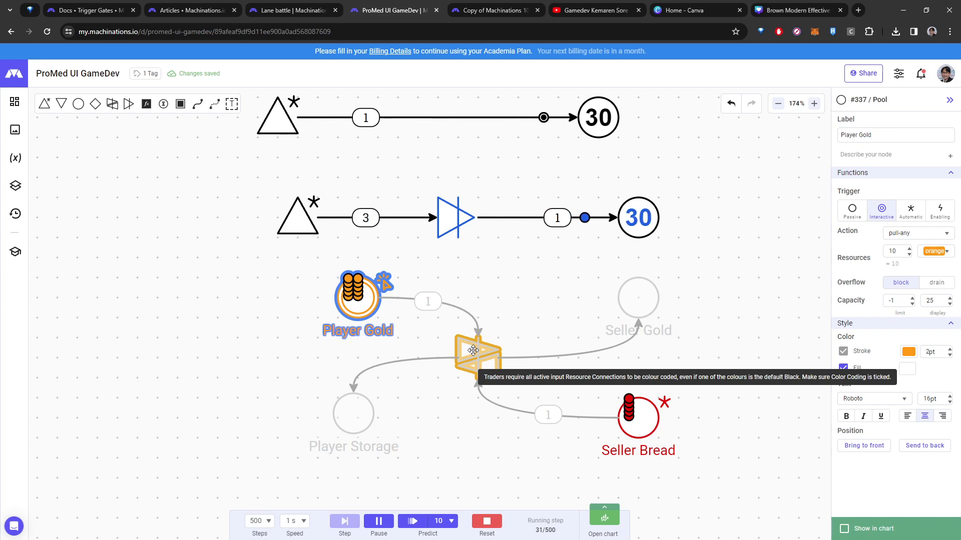
pyautogui.click(438, 424)
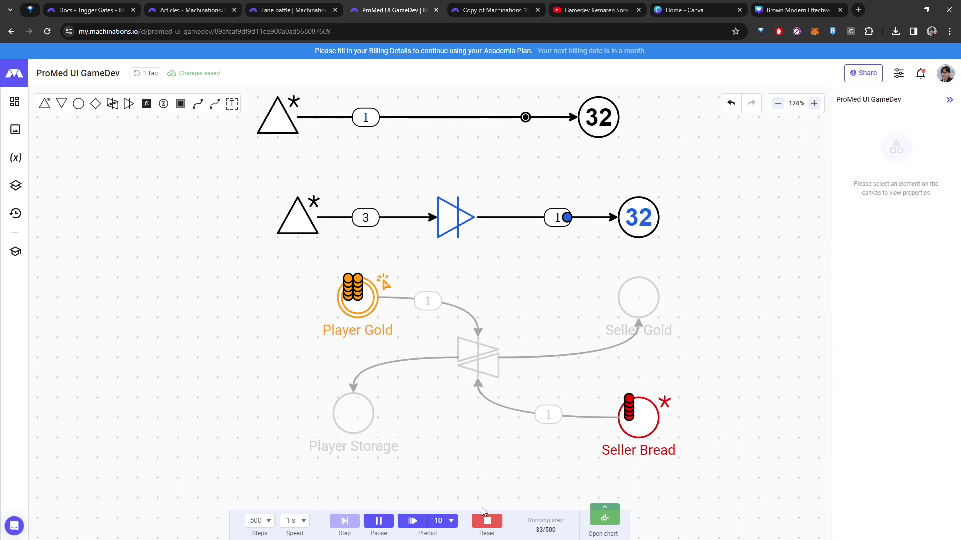
pyautogui.click(486, 520)
pyautogui.click(490, 373)
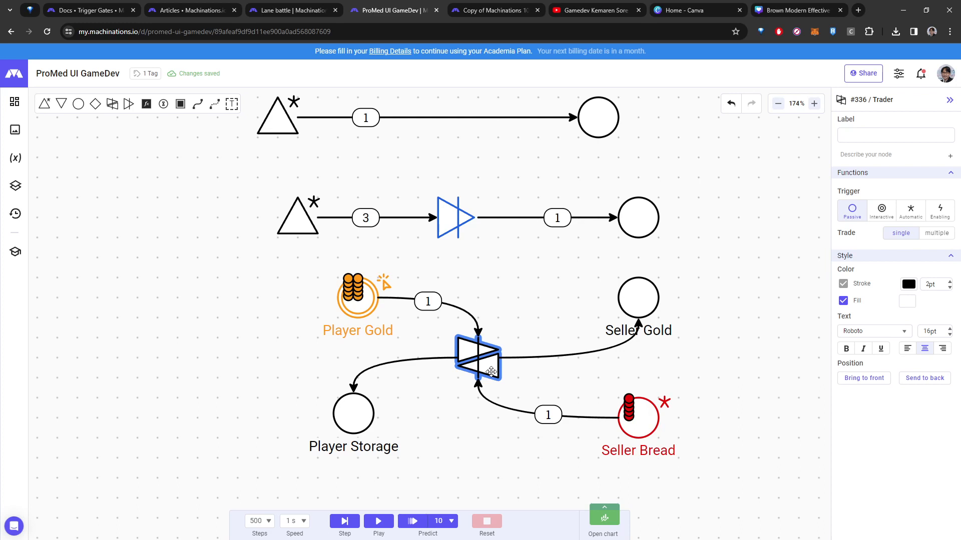
pyautogui.click(367, 307)
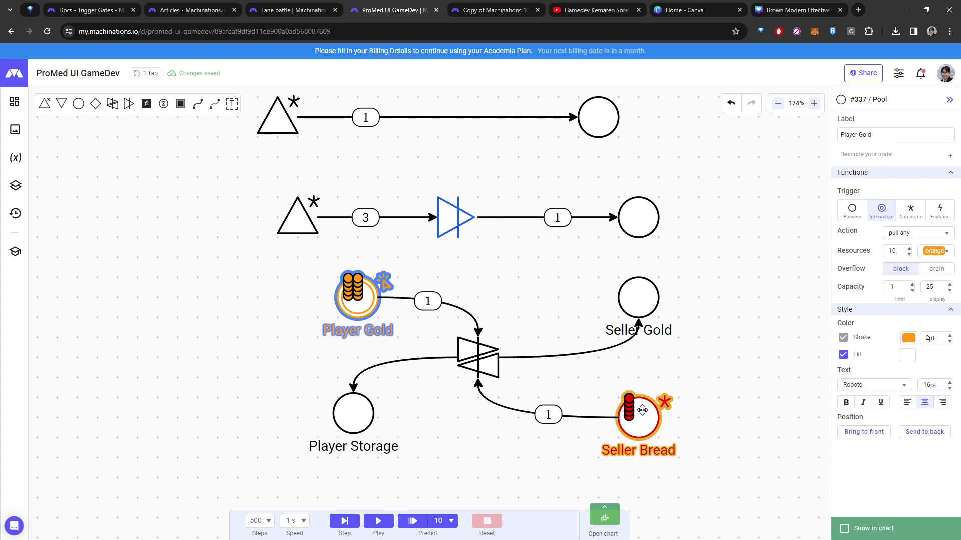
# Step: Enable an orange filter on the connections from Player Gold to the trader and from the trader to Seller Gold
pyautogui.click(471, 311)
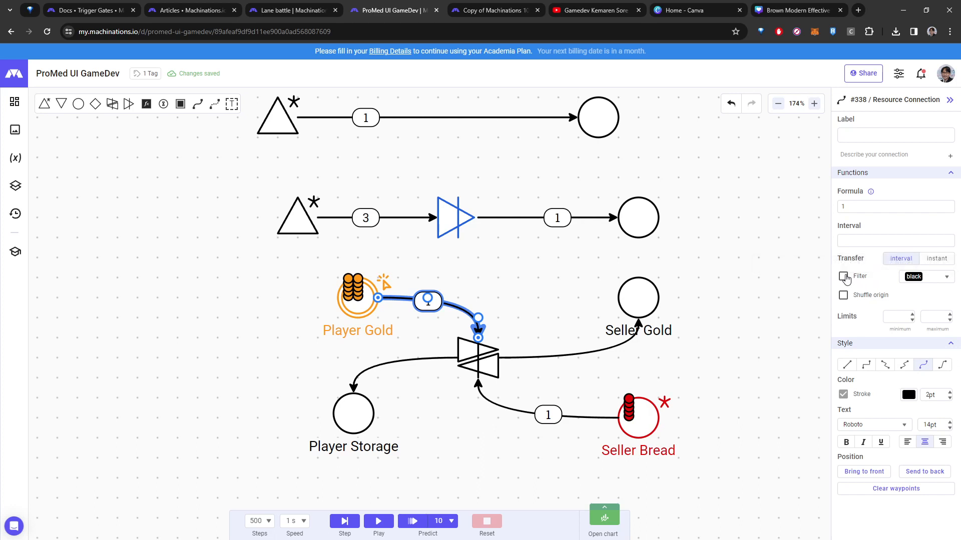
pyautogui.click(945, 281)
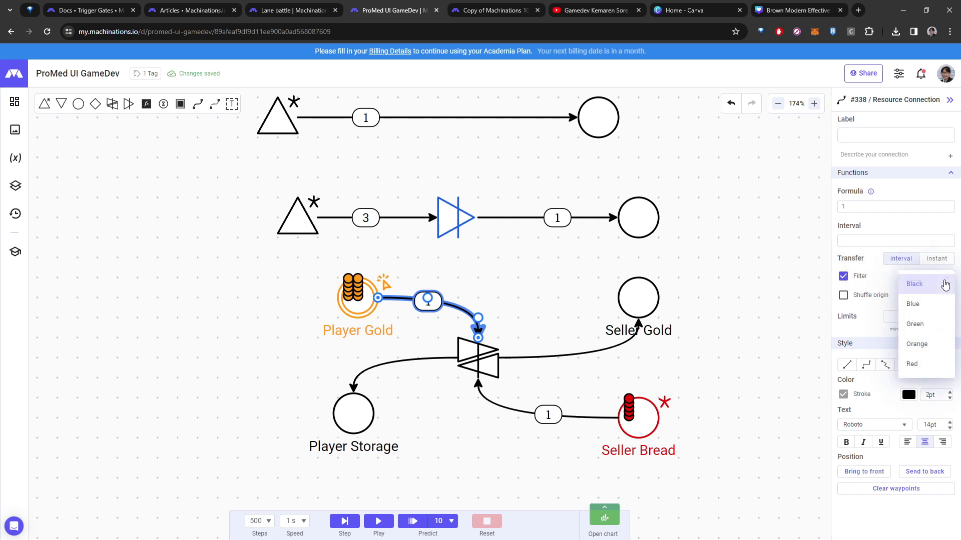
pyautogui.click(925, 344)
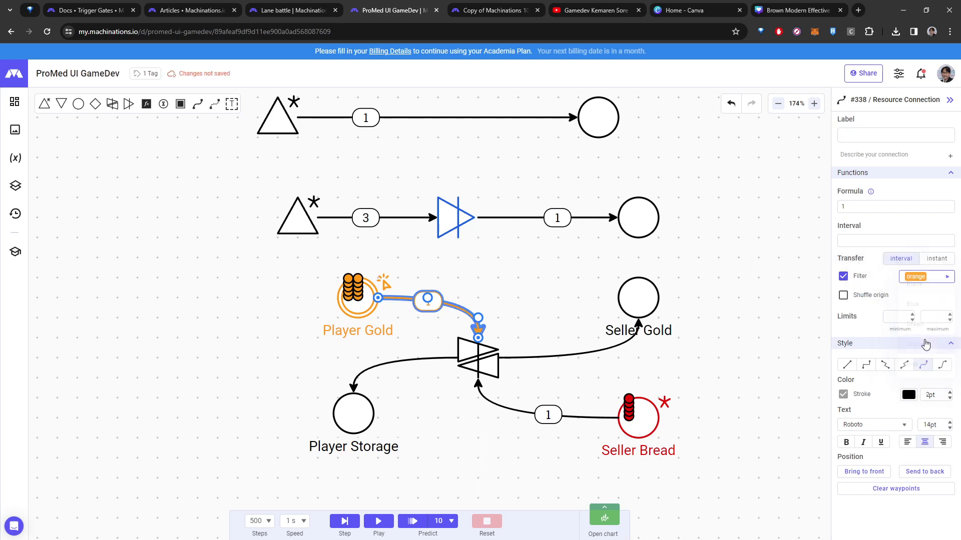
pyautogui.click(612, 346)
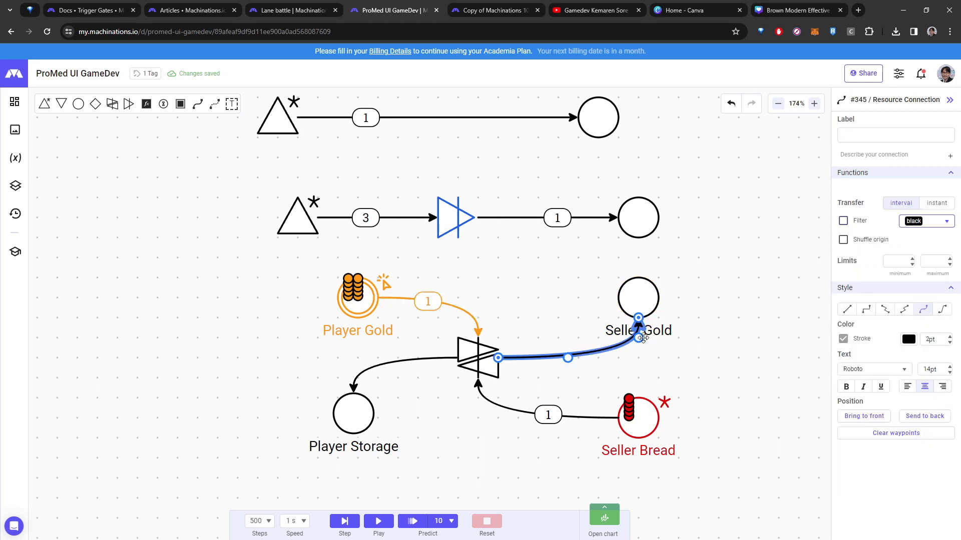
pyautogui.click(855, 227)
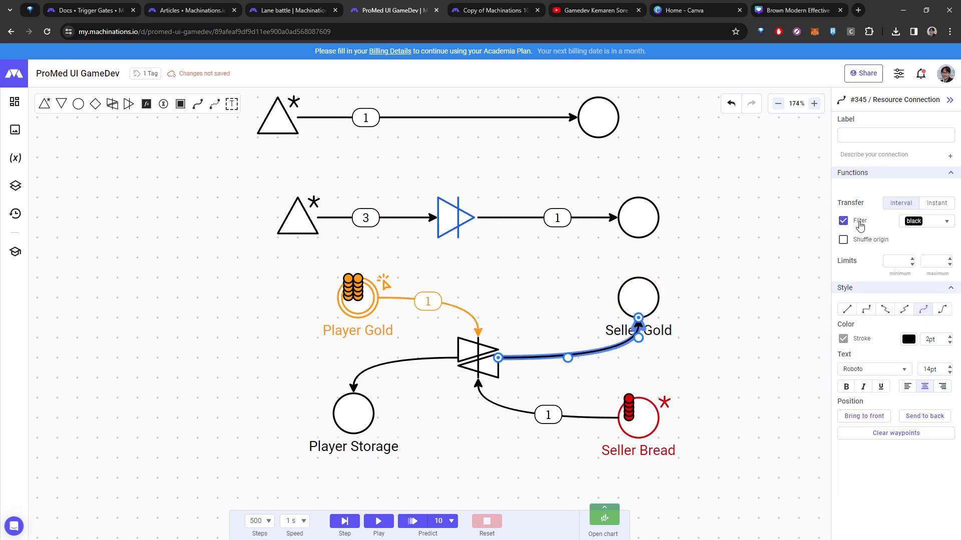
pyautogui.click(927, 228)
pyautogui.click(923, 287)
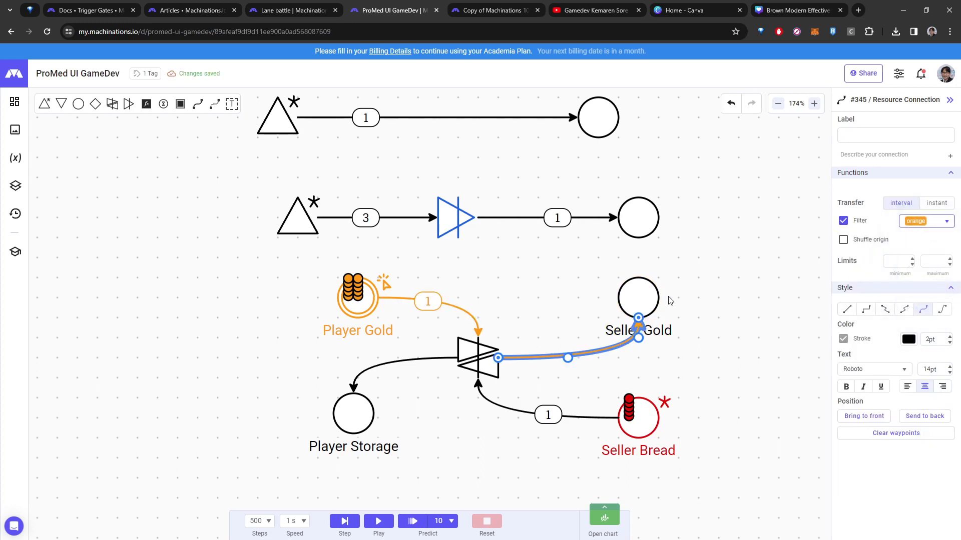
# Step: Set the Seller Gold pool's resource colour to orange
pyautogui.click(628, 299)
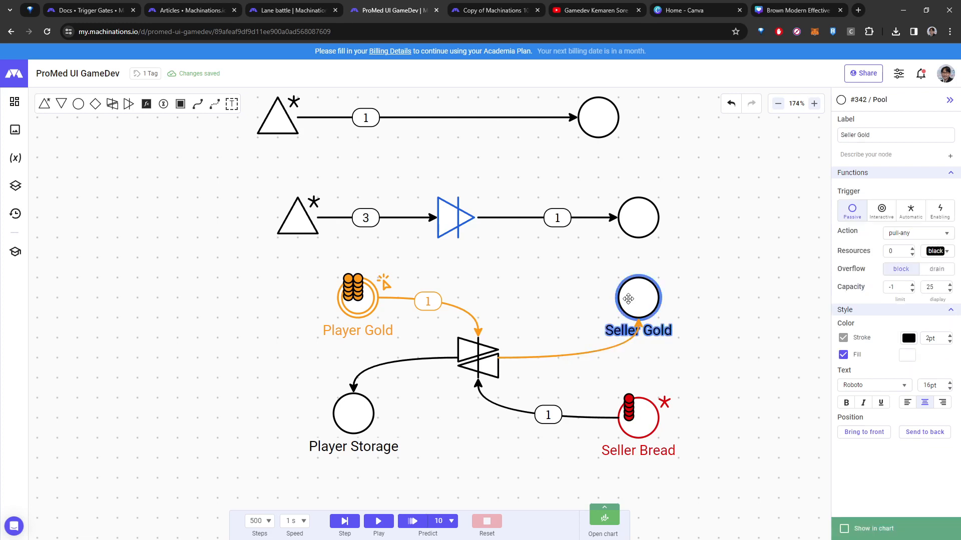
pyautogui.click(945, 253)
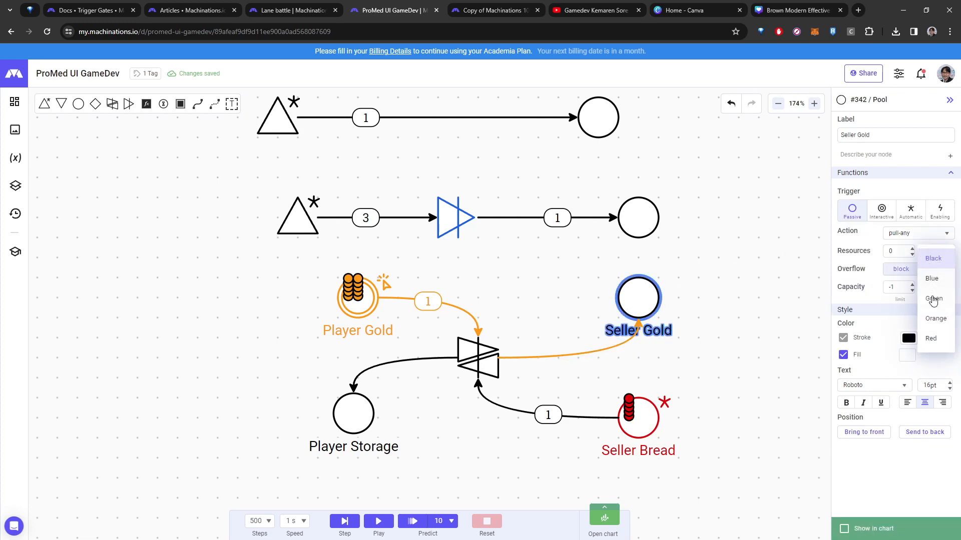
pyautogui.click(933, 318)
pyautogui.click(764, 284)
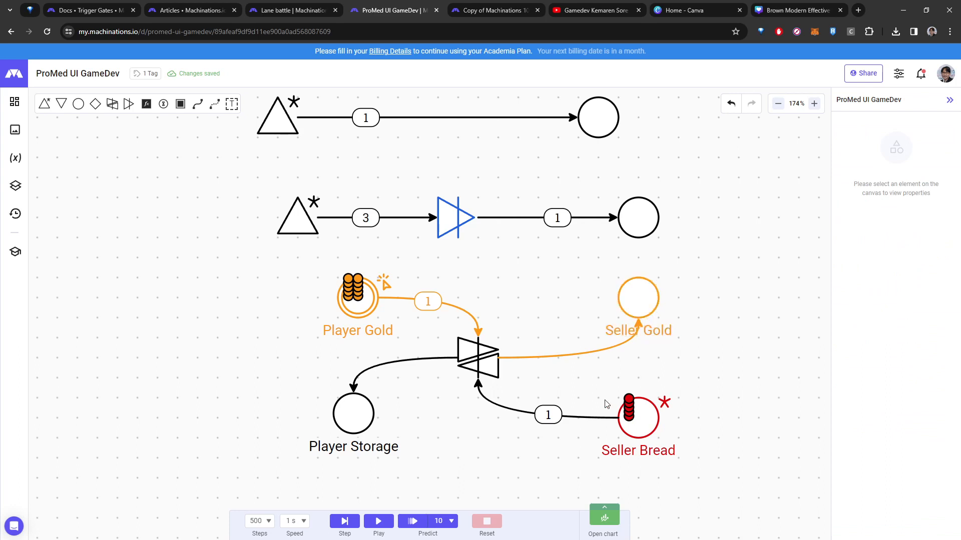
# Step: Enable a red filter on the connections from Seller Bread to the trader and from the trader to Player Storage
pyautogui.click(577, 417)
pyautogui.keyDown('shift'); pyautogui.click(427, 357); pyautogui.keyUp('shift')
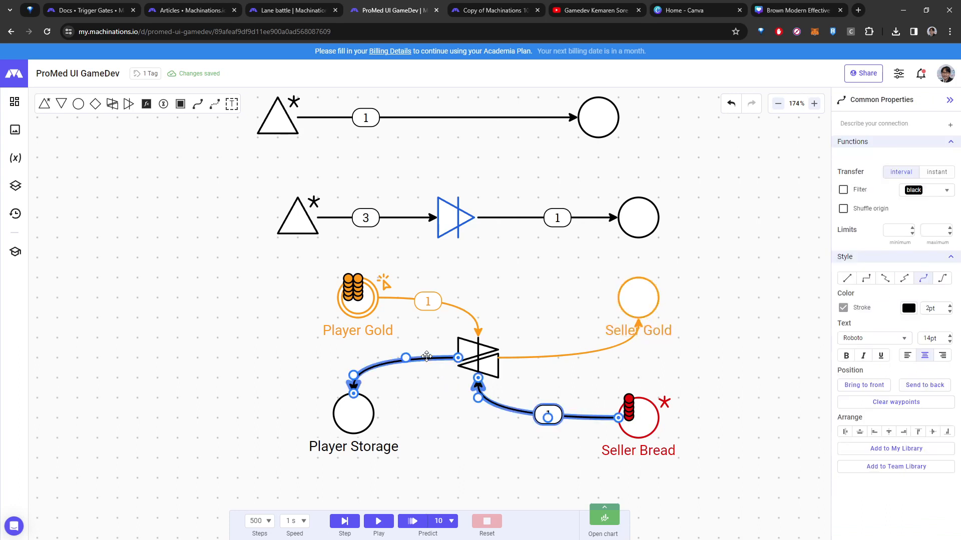
pyautogui.click(860, 191)
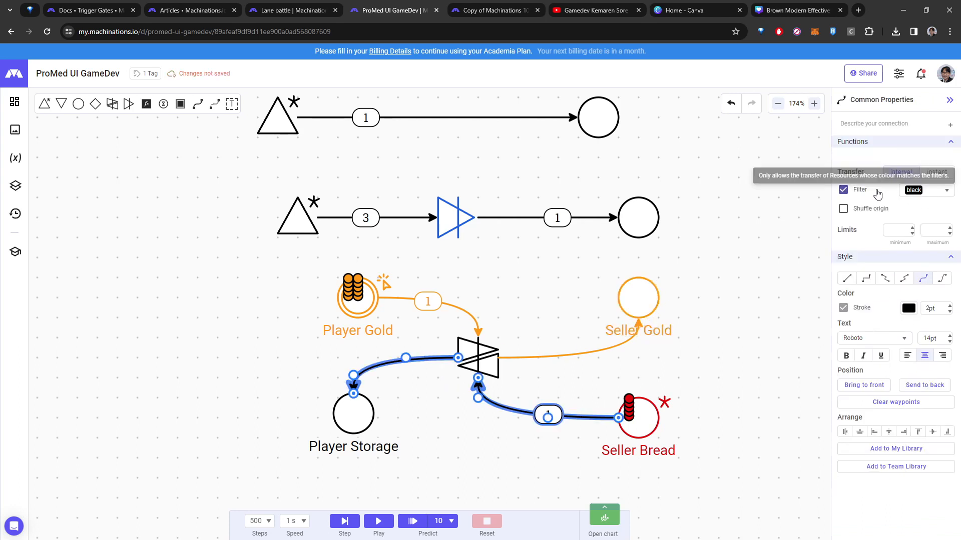
pyautogui.click(947, 191)
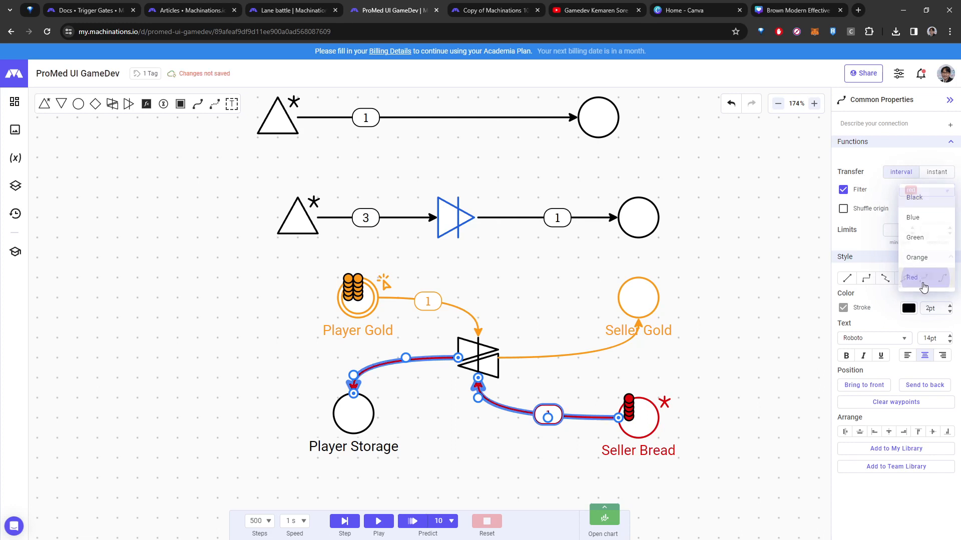
pyautogui.click(914, 277)
pyautogui.click(725, 300)
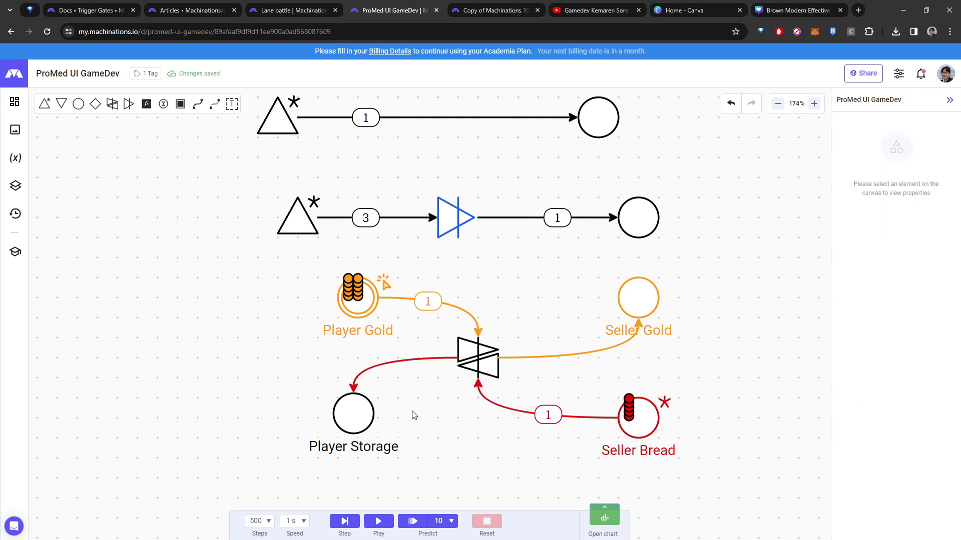
# Step: Set the Player Storage pool's resource colour to red
pyautogui.click(342, 434)
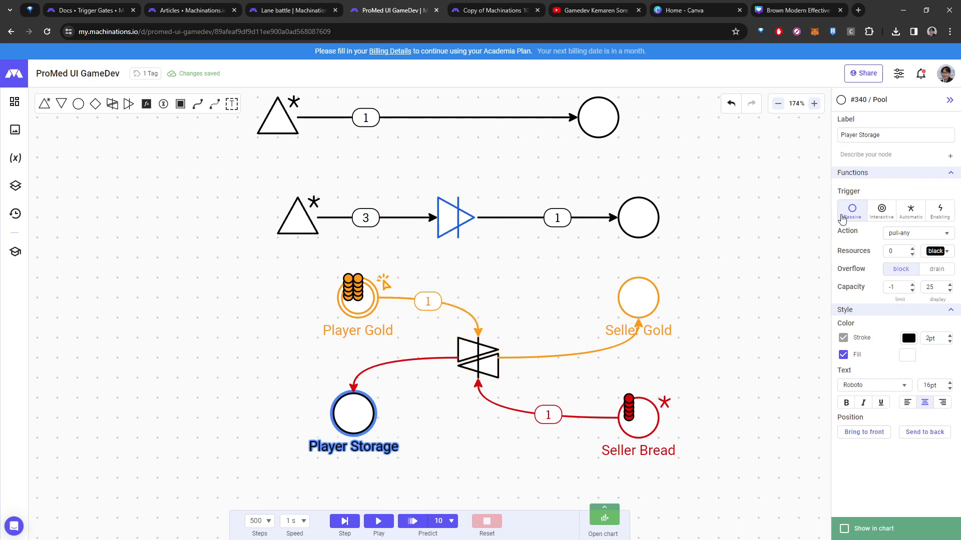
pyautogui.click(946, 252)
pyautogui.click(933, 337)
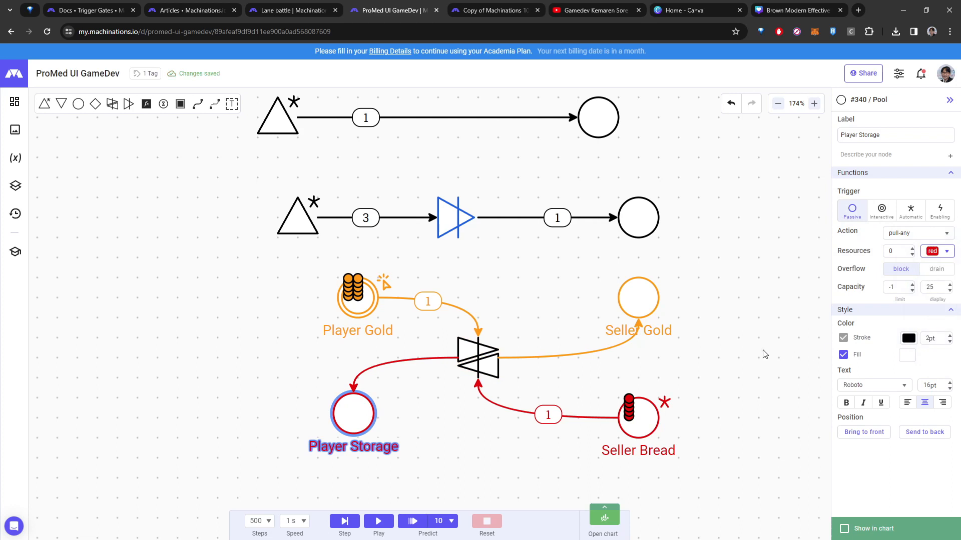
pyautogui.click(731, 321)
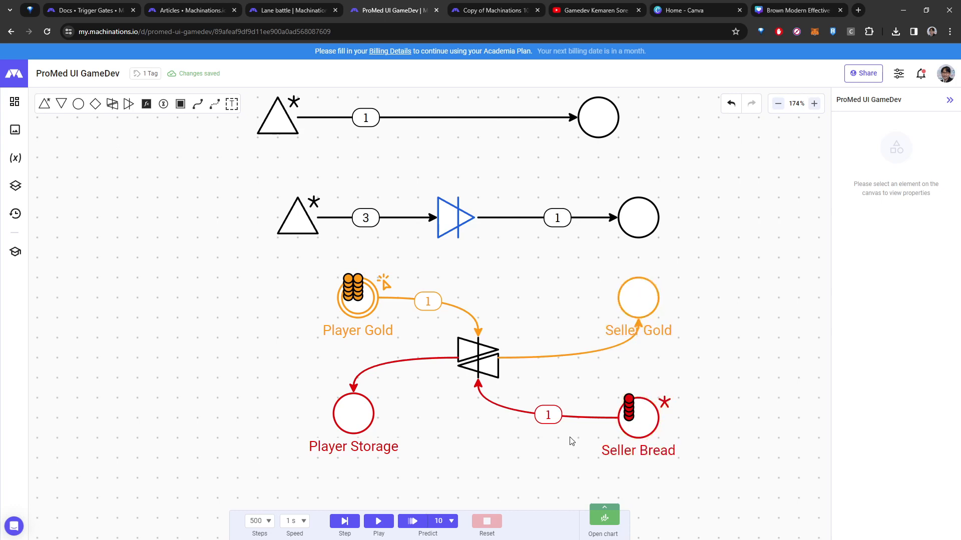
# Step: Start the simulation with the colour-coded trader and try to fire the Player Gold pool
pyautogui.click(493, 352)
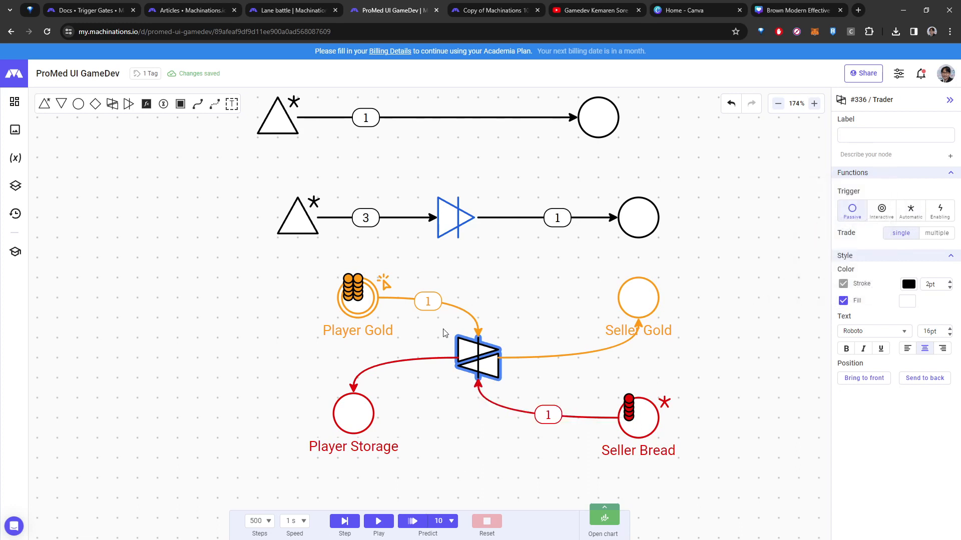
pyautogui.click(527, 293)
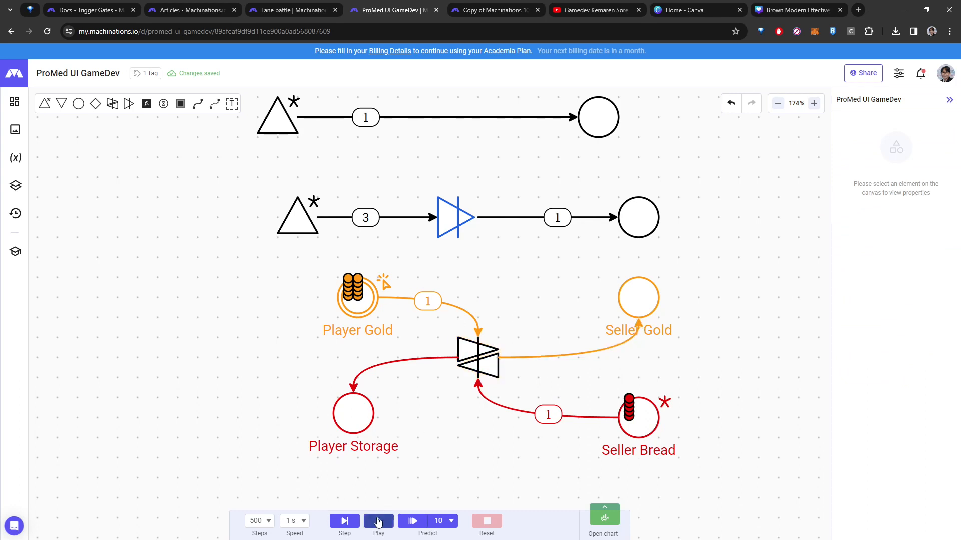
pyautogui.click(378, 522)
pyautogui.click(368, 294)
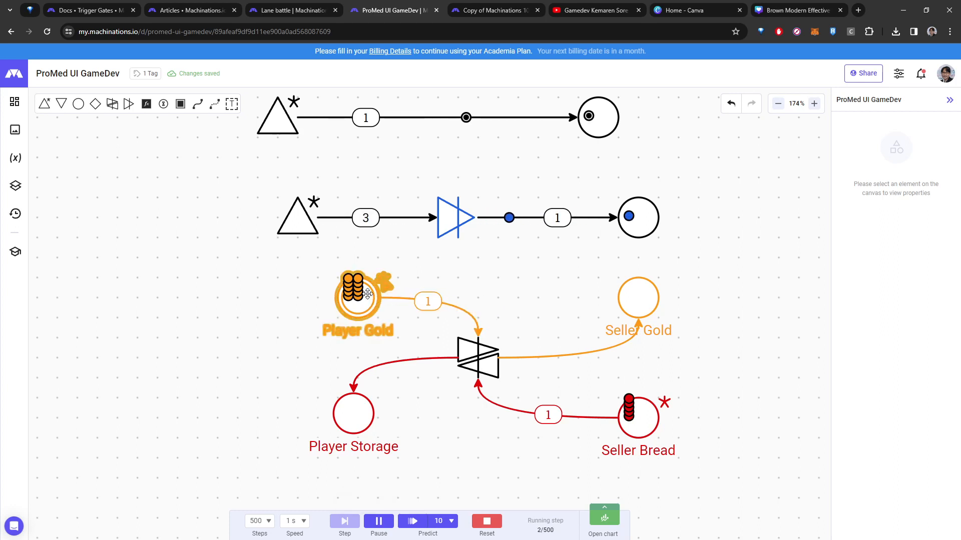
pyautogui.click(368, 294)
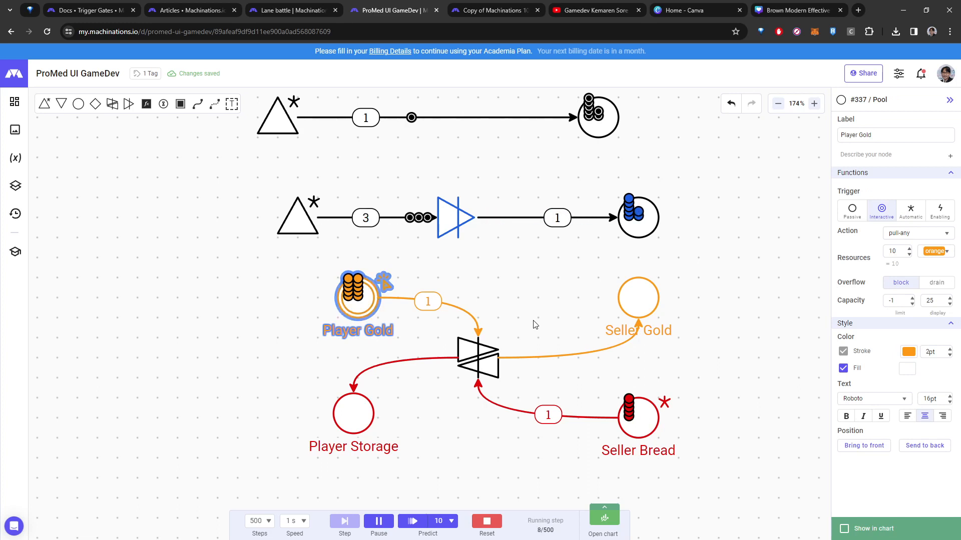
# Step: Set the triggers of the Player Gold pool and the trader to Automatic during the run, and reset the simulation after the trades
pyautogui.click(910, 214)
pyautogui.click(492, 335)
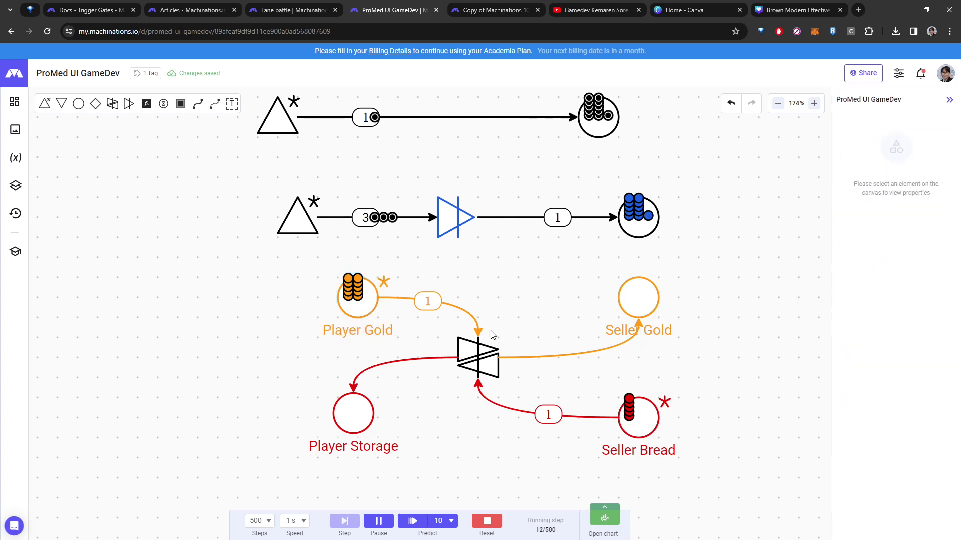
pyautogui.click(482, 352)
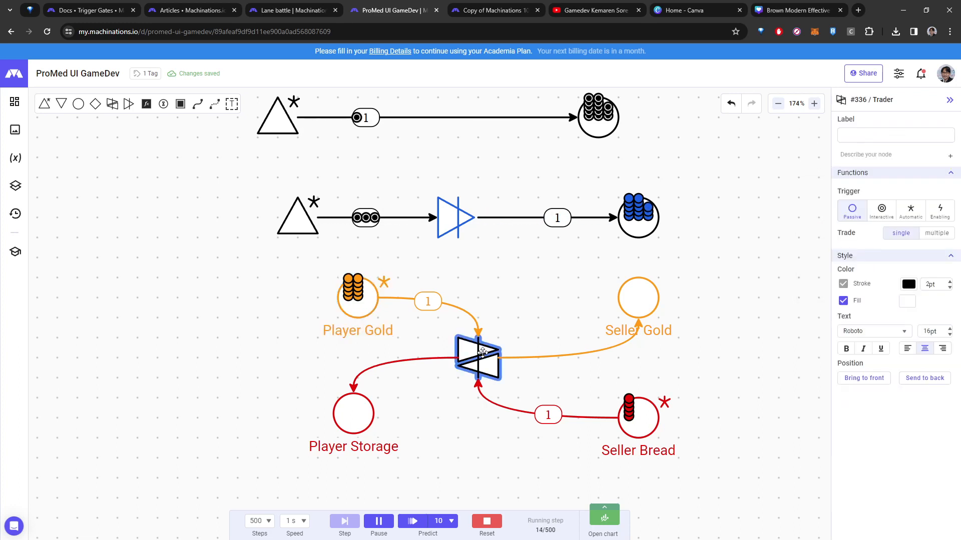
pyautogui.click(911, 212)
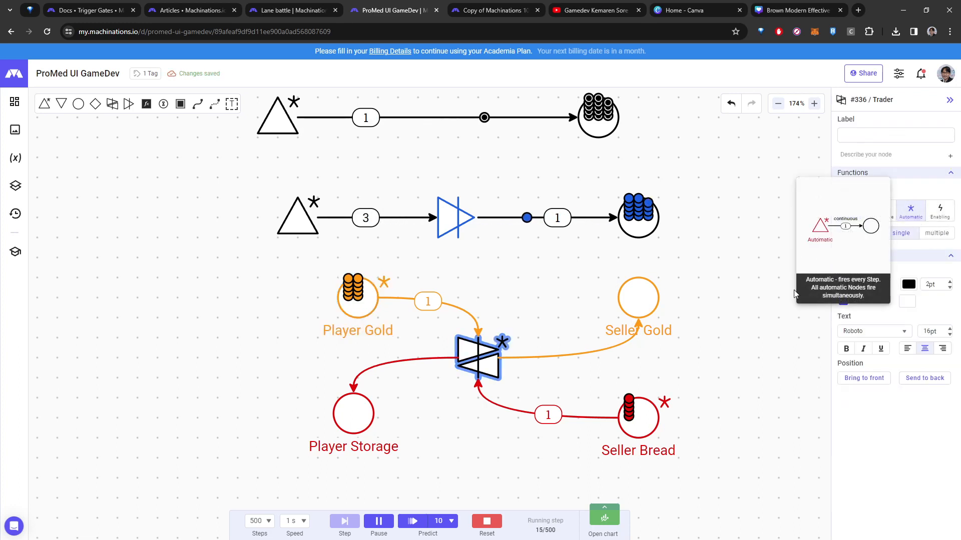
pyautogui.click(586, 309)
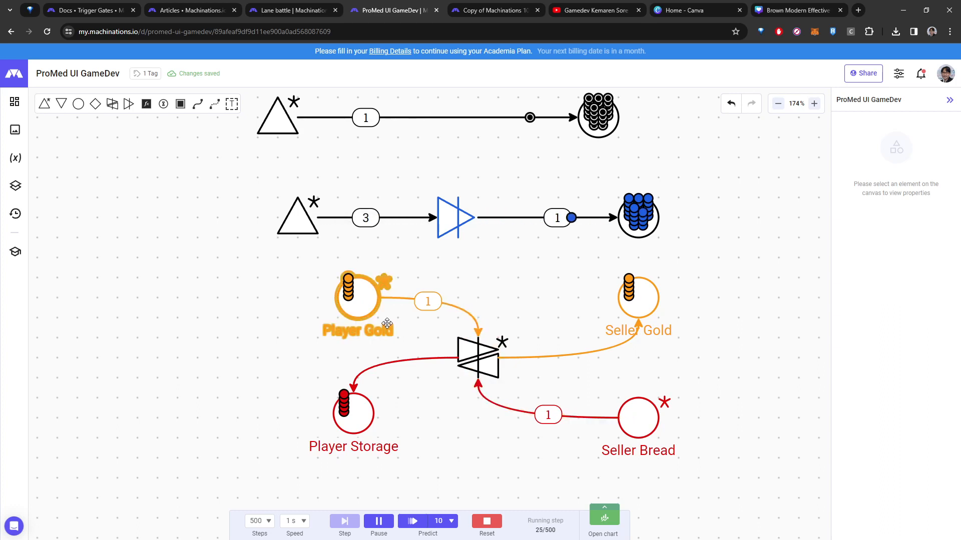
pyautogui.click(486, 521)
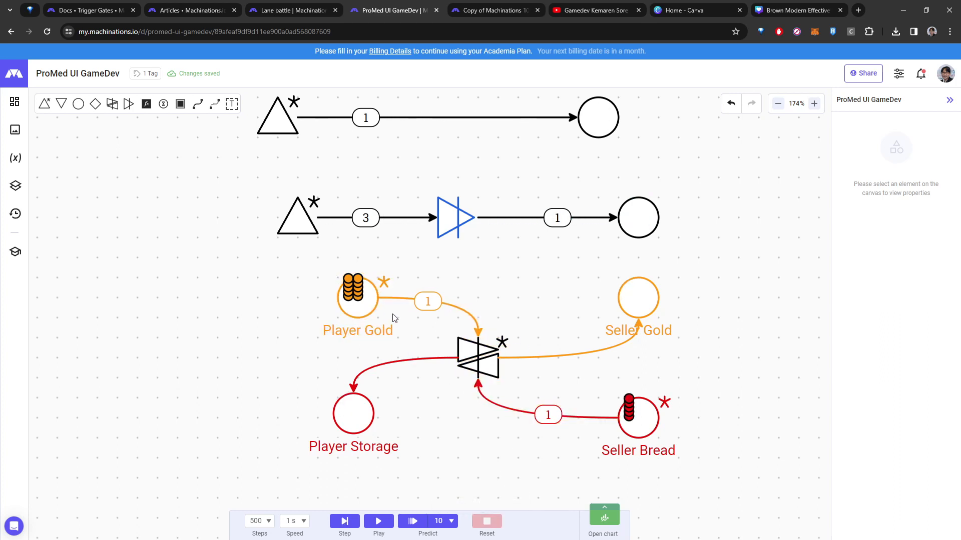
# Step: Set the triggers of the Player Gold and Seller Bread pools to Passive
pyautogui.click(376, 313)
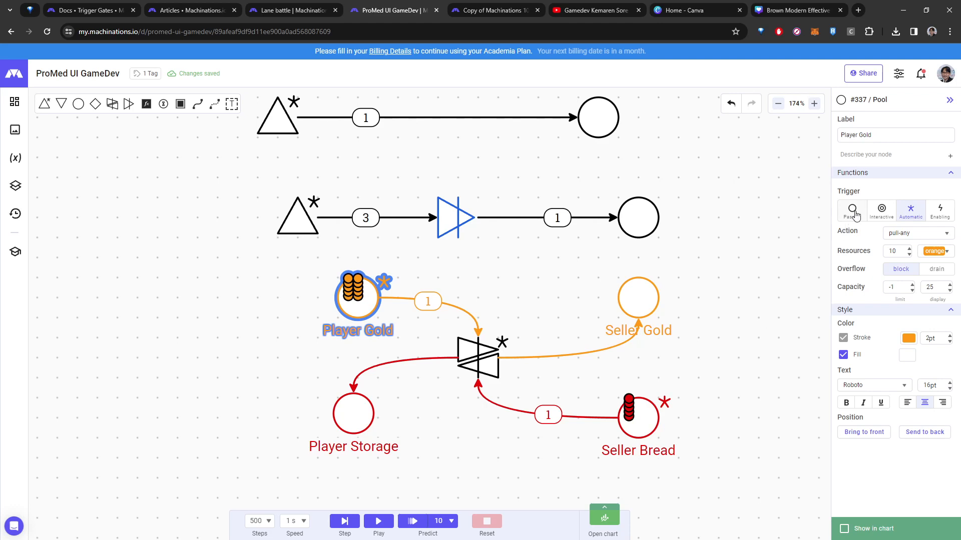
pyautogui.click(682, 397)
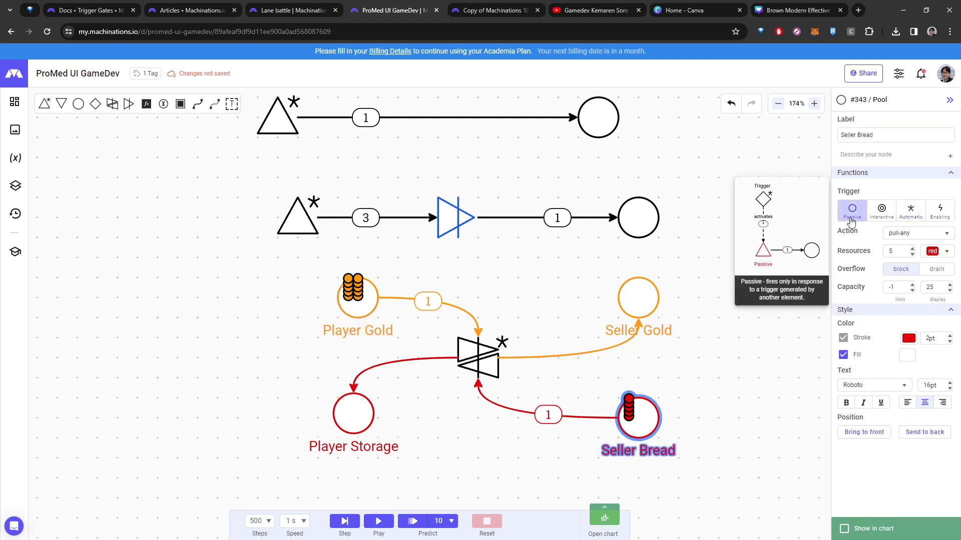
pyautogui.click(540, 321)
# Step: Inspect the properties of the connections feeding the trader from Player Gold and Seller Bread
pyautogui.click(435, 302)
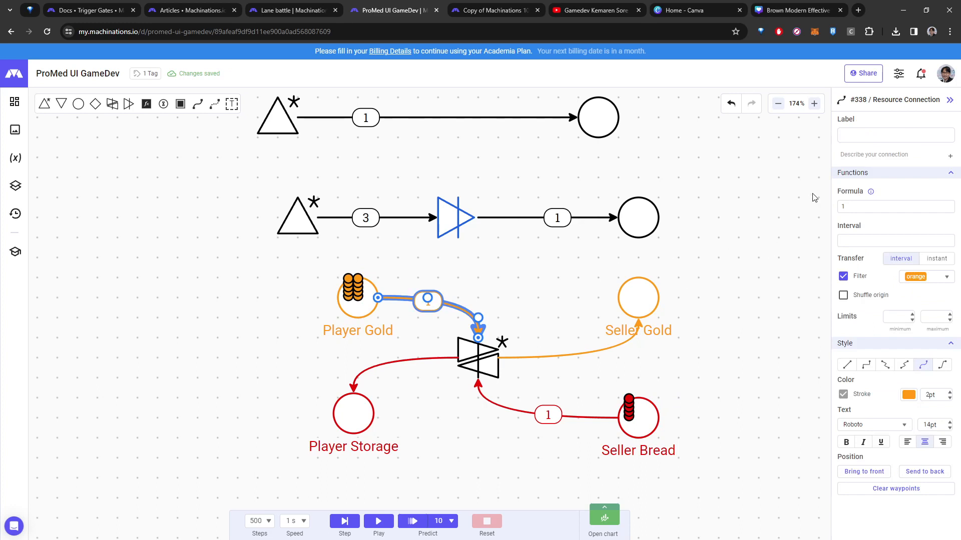
pyautogui.click(559, 400)
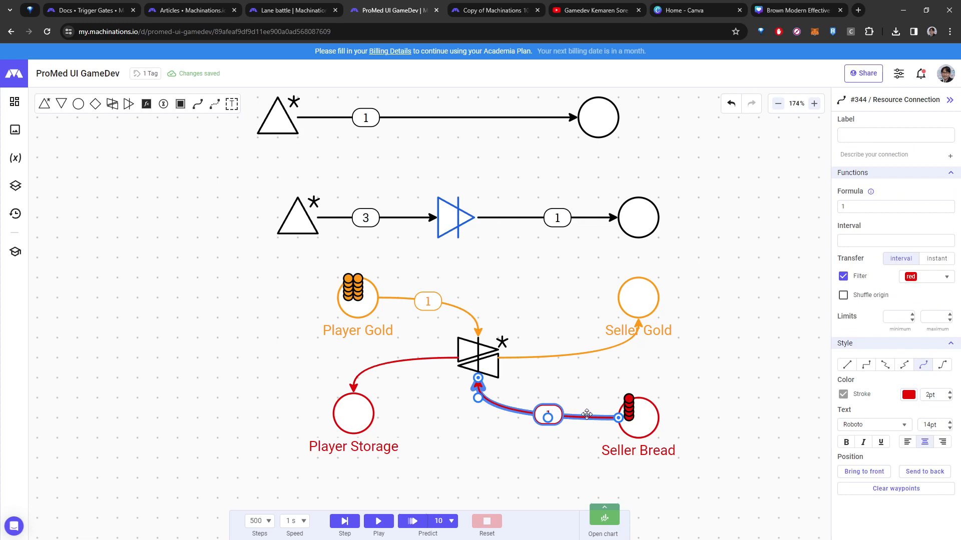
# Step: Set the formula of the connection from Seller Bread to the trader to 2
pyautogui.click(862, 209)
pyautogui.write('2')
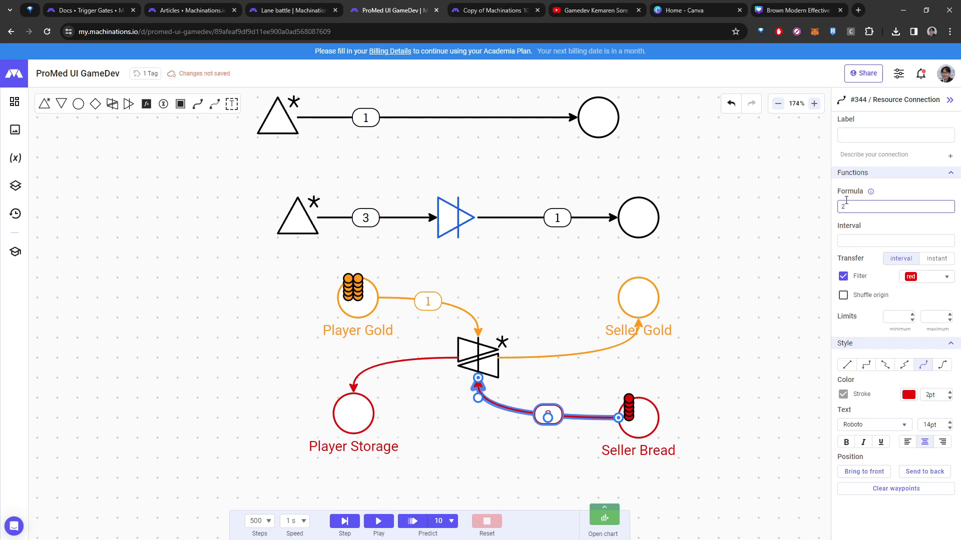
pyautogui.click(771, 283)
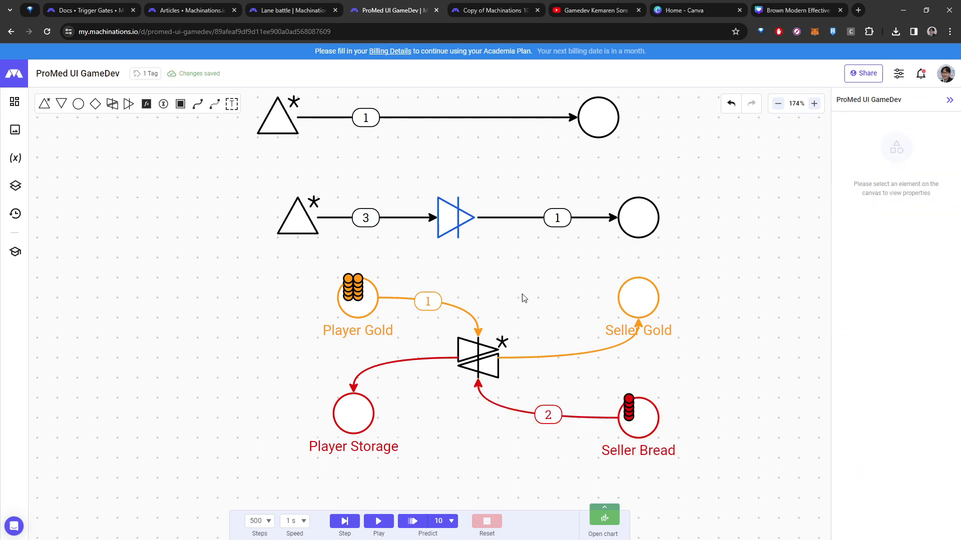
# Step: Advance the simulation four single steps to test the trade of one gold for two bread
pyautogui.click(348, 522)
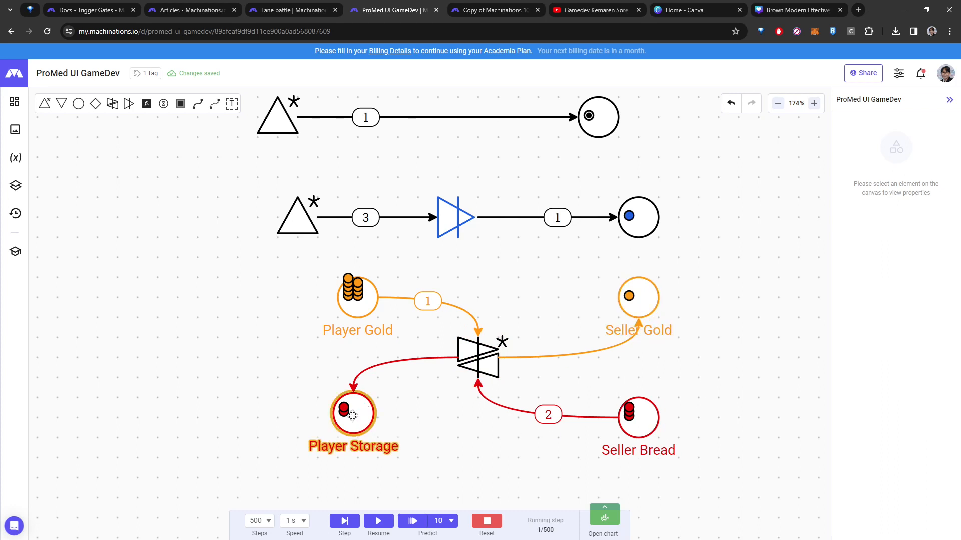
pyautogui.click(347, 522)
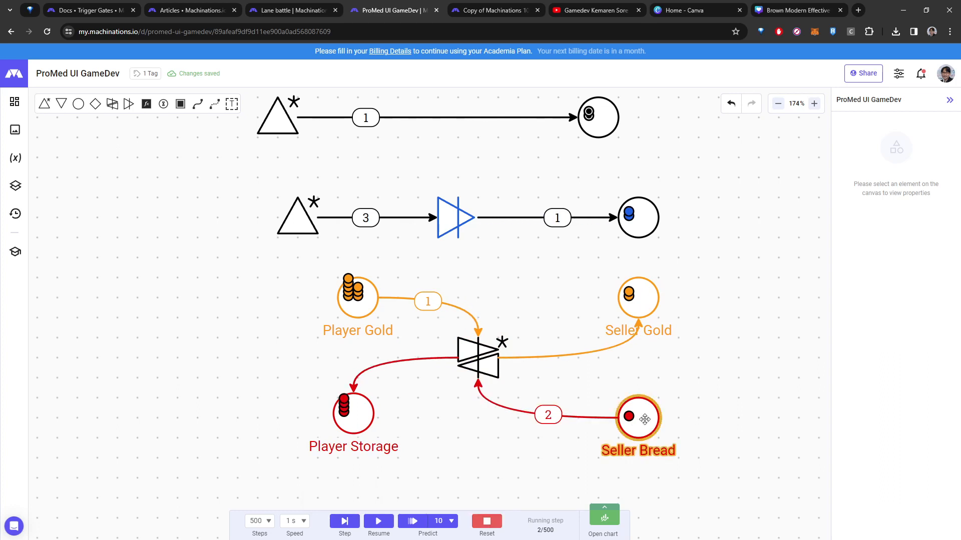
pyautogui.click(338, 522)
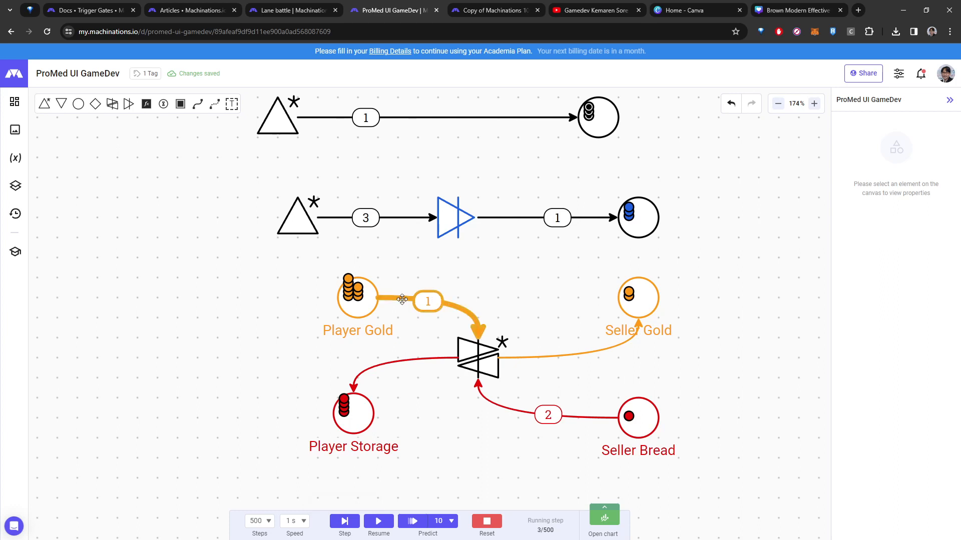
pyautogui.click(356, 522)
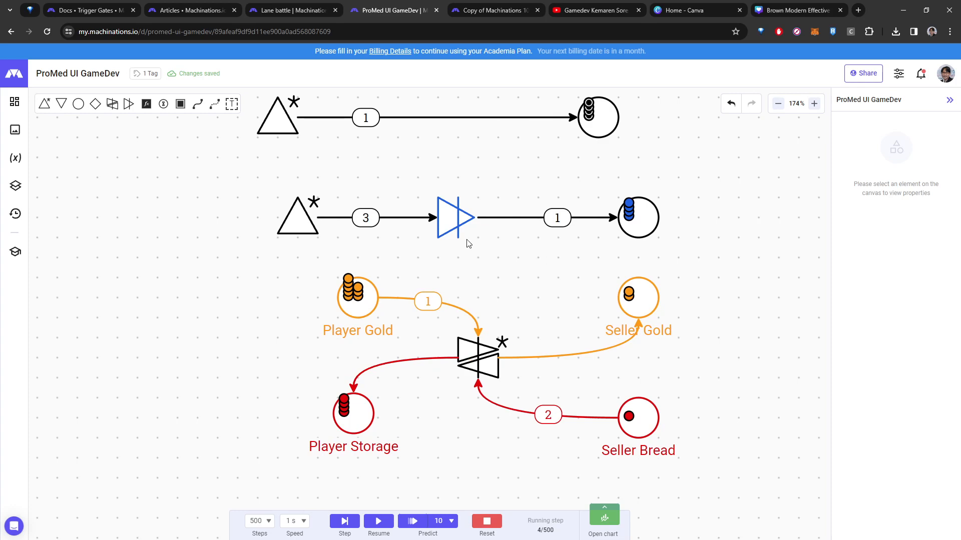
# Step: Add a converter node in the empty canvas area below the trader diagram
pyautogui.moveTo(470, 451); pyautogui.dragTo(461, 301)
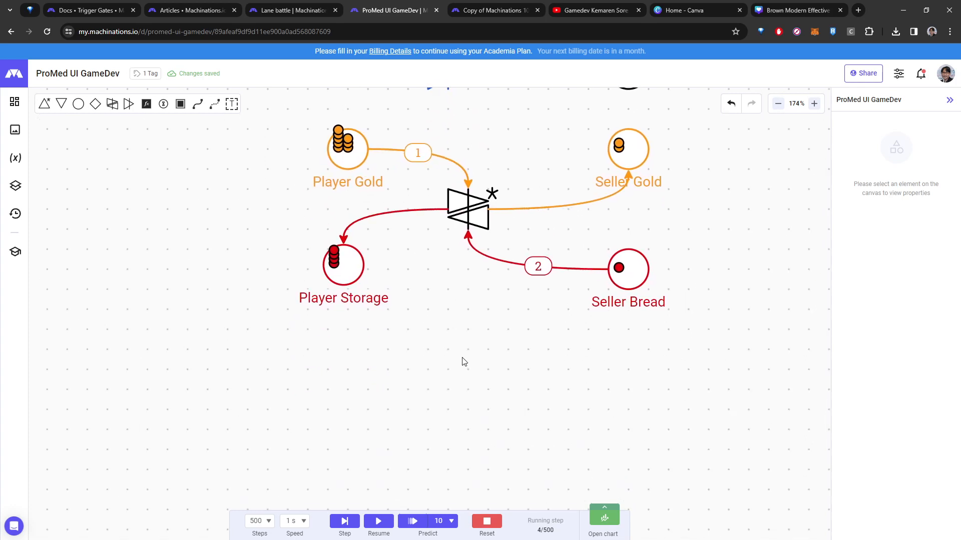
pyautogui.moveTo(459, 341); pyautogui.dragTo(508, 362)
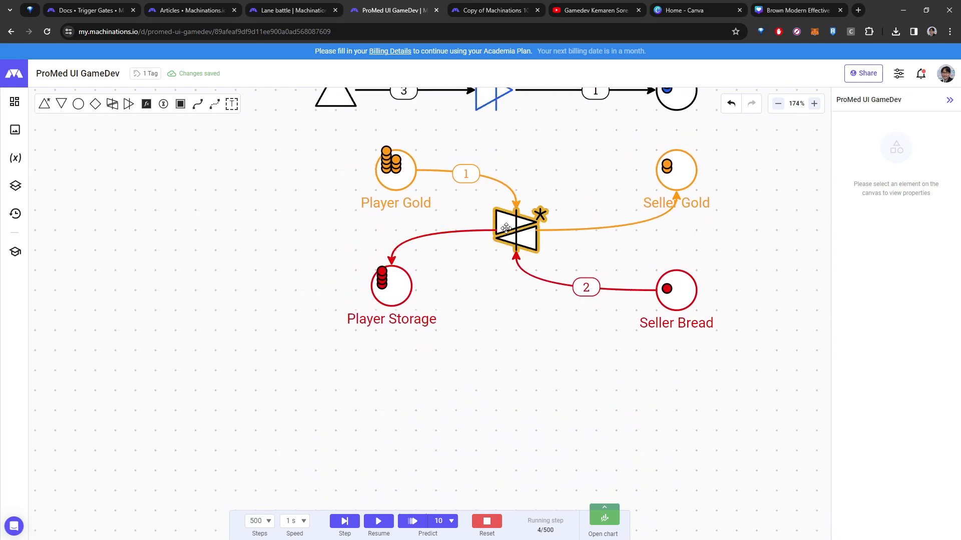
pyautogui.scroll(2, 561, 220)
pyautogui.scroll(-2, 555, 236)
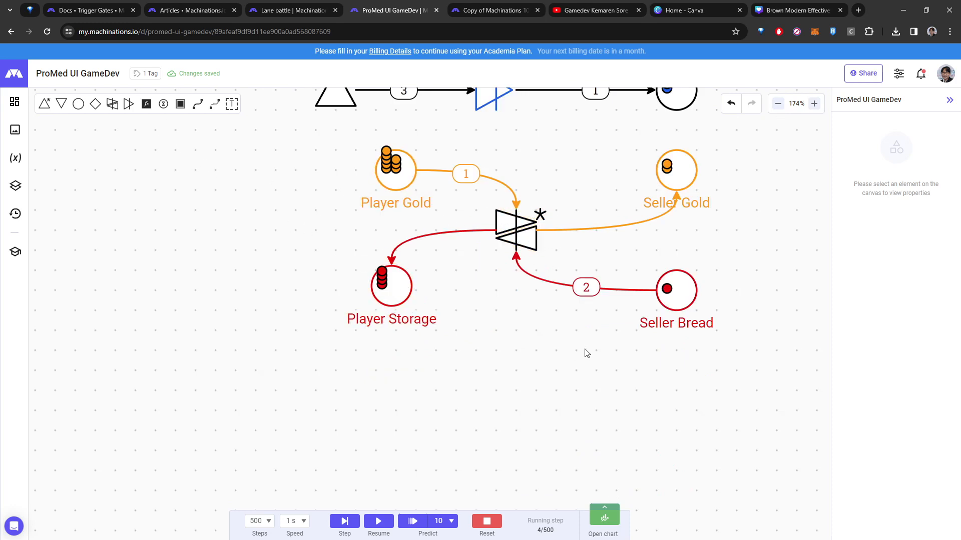
pyautogui.press('c')
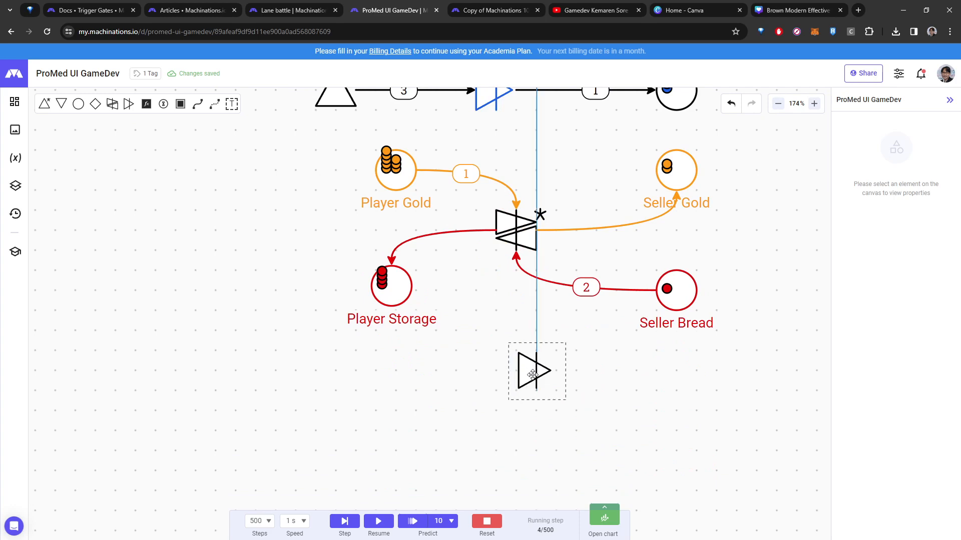
pyautogui.click(536, 411)
pyautogui.moveTo(607, 414); pyautogui.dragTo(607, 367)
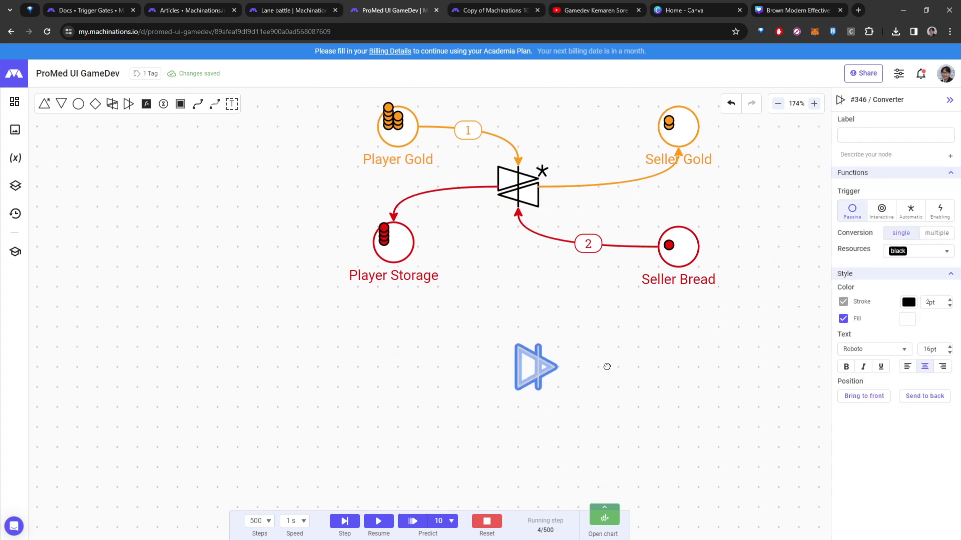
pyautogui.click(610, 334)
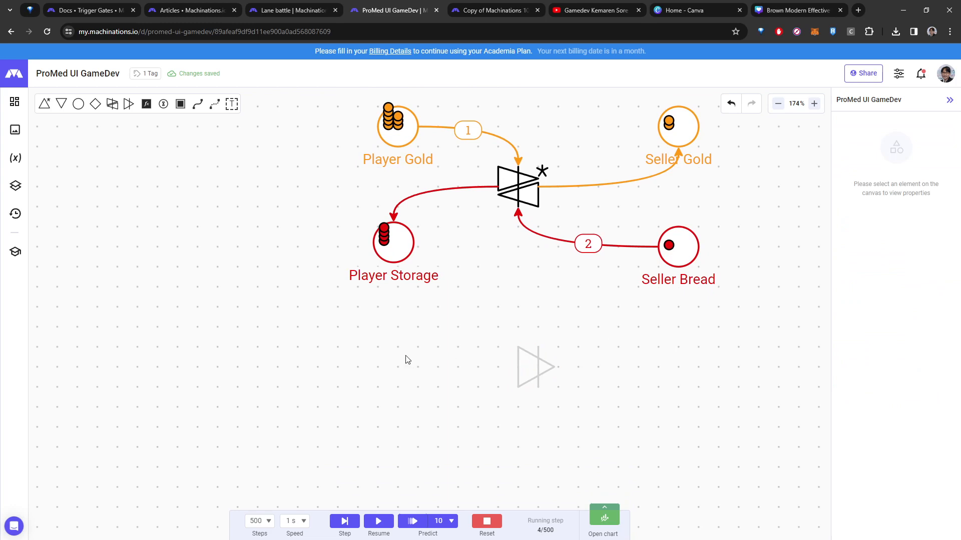
# Step: Place a pool to the left of the new converter and link it to the converter with a resource connection
pyautogui.press('p')
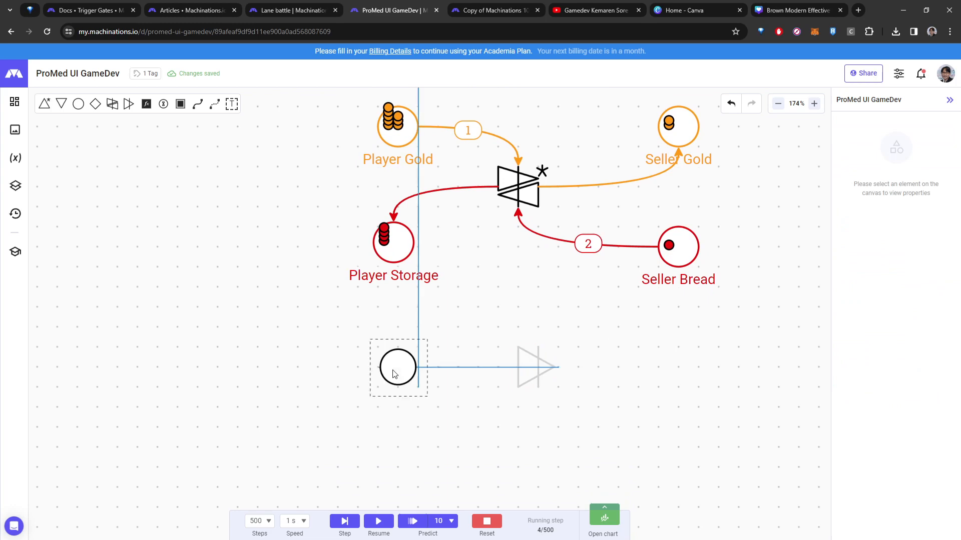
pyautogui.click(392, 370)
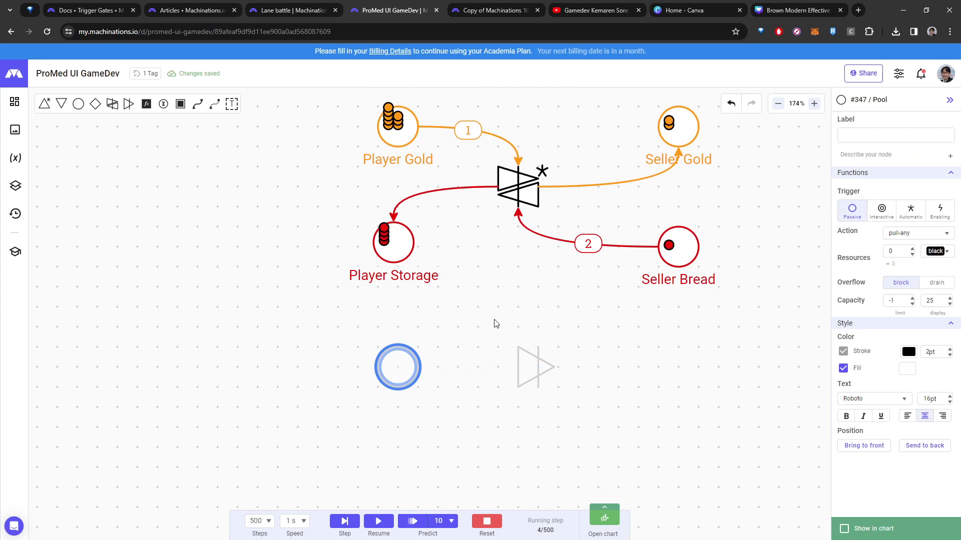
pyautogui.click(464, 362)
pyautogui.press('r')
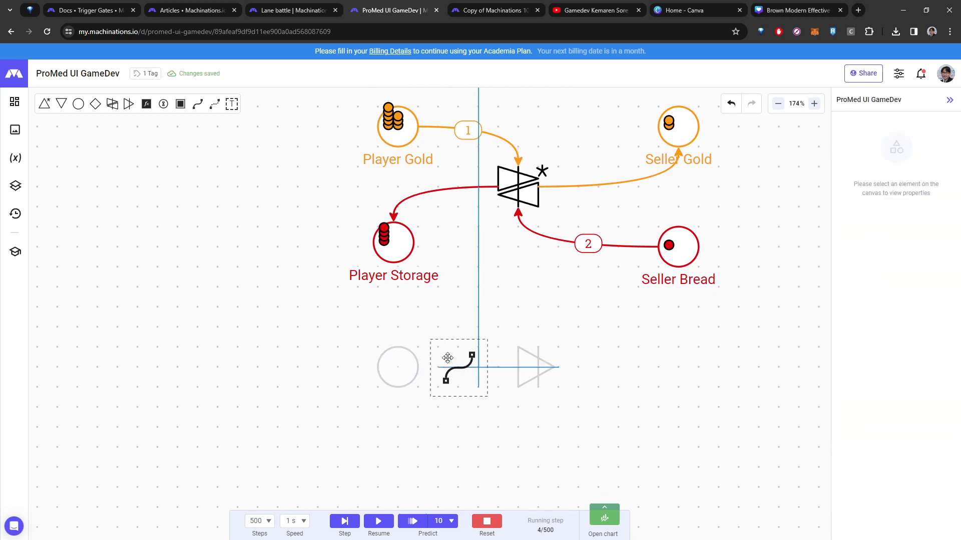
pyautogui.click(392, 365)
pyautogui.click(520, 367)
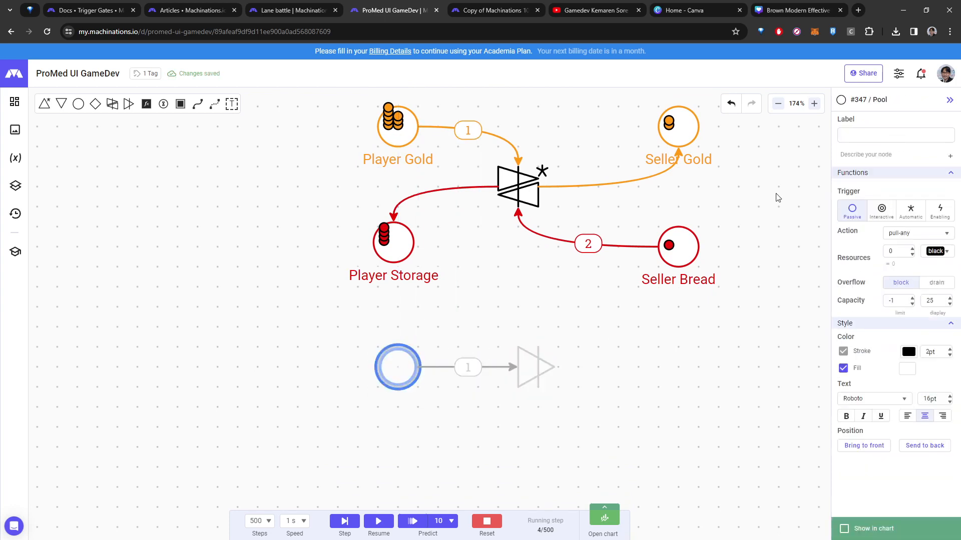
# Step: Label the new pool Player Gold and give it 10 orange resources
pyautogui.click(894, 136)
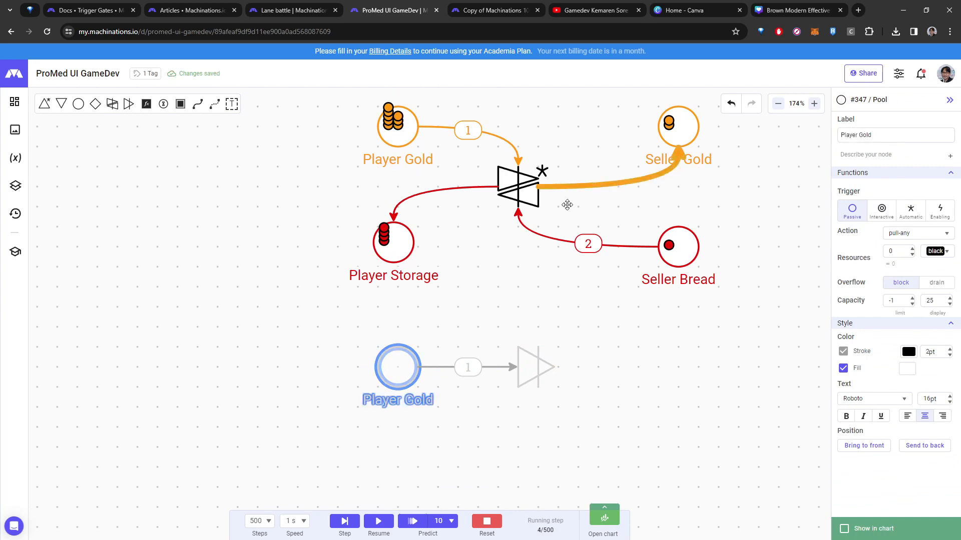
pyautogui.click(595, 353)
pyautogui.click(395, 367)
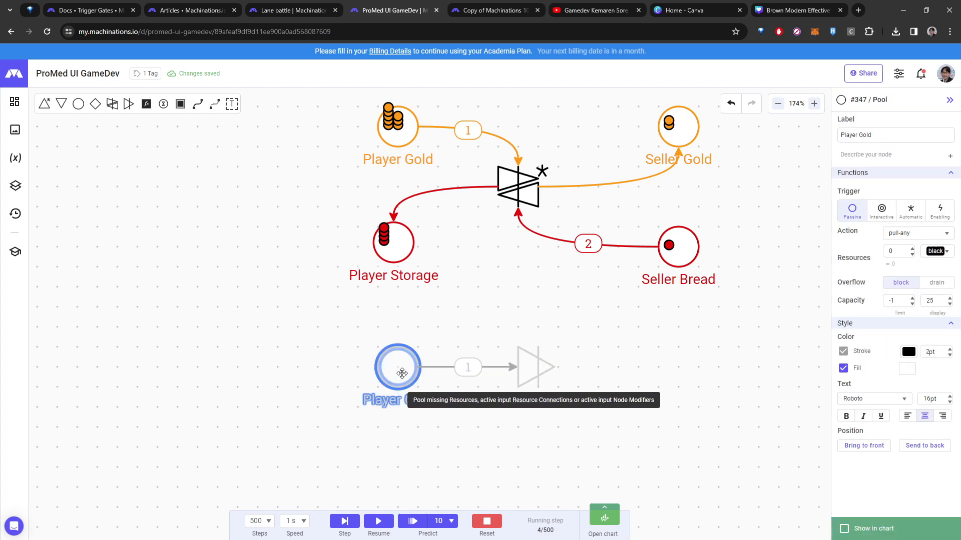
pyautogui.doubleClick(884, 253)
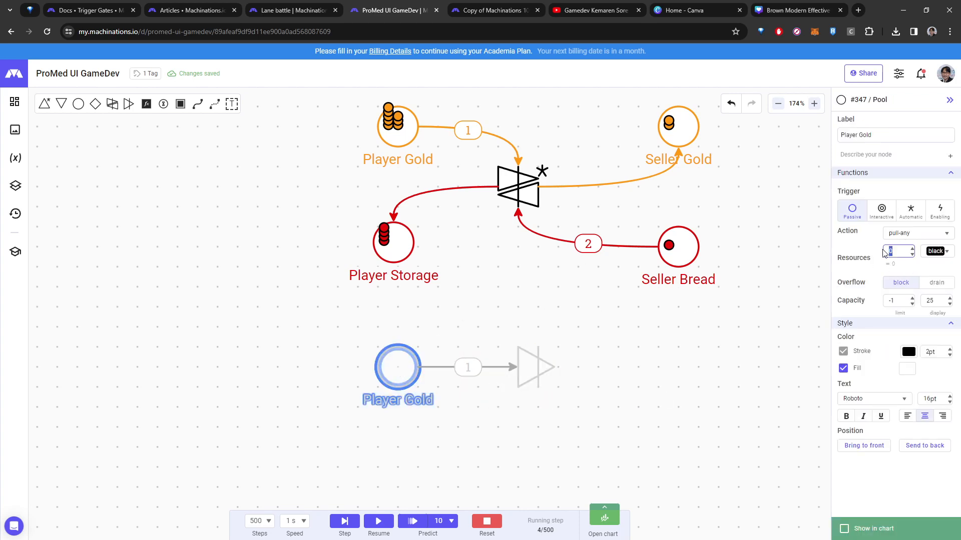
pyautogui.click(944, 251)
pyautogui.click(941, 325)
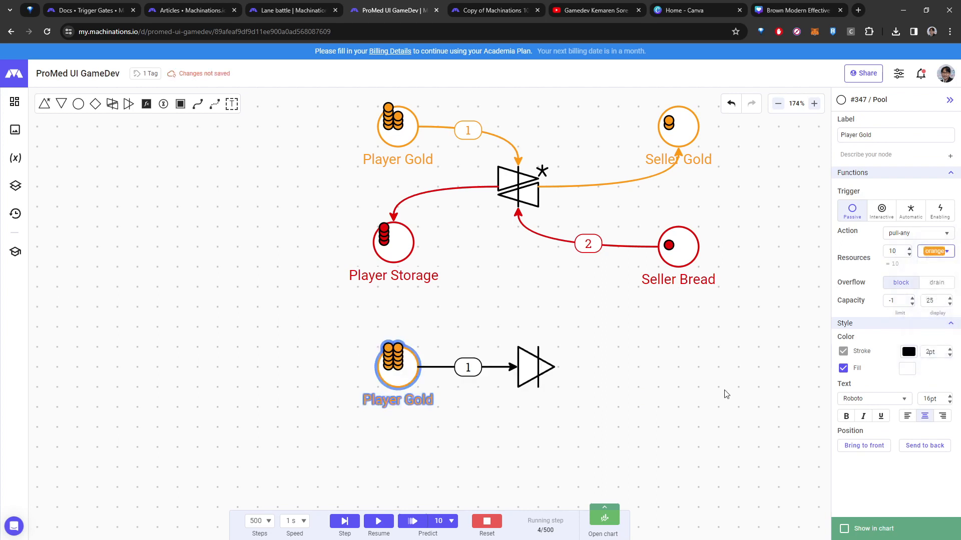
# Step: Enable the filter on the connection from the new pool to the converter and set it to orange
pyautogui.click(504, 369)
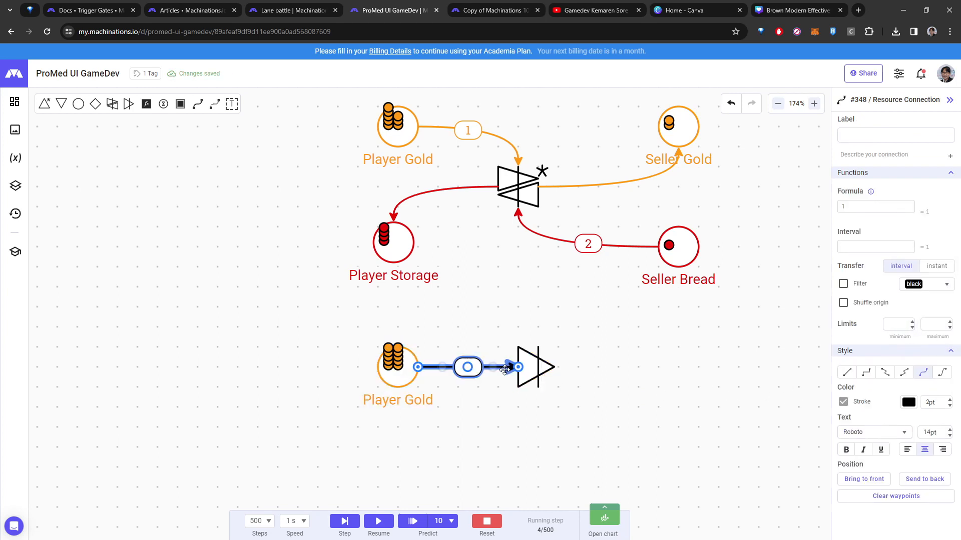
pyautogui.click(935, 285)
pyautogui.click(849, 284)
pyautogui.click(930, 283)
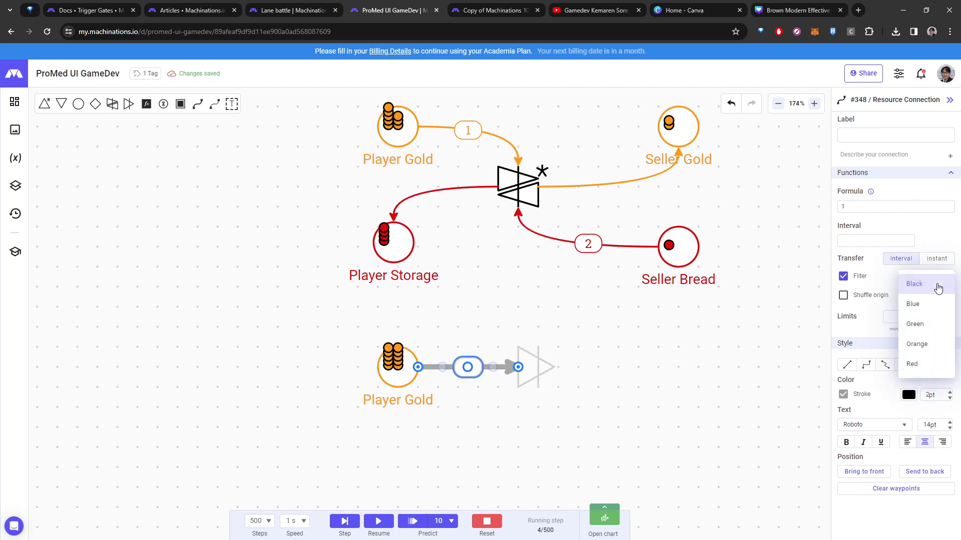
pyautogui.click(932, 344)
pyautogui.click(579, 376)
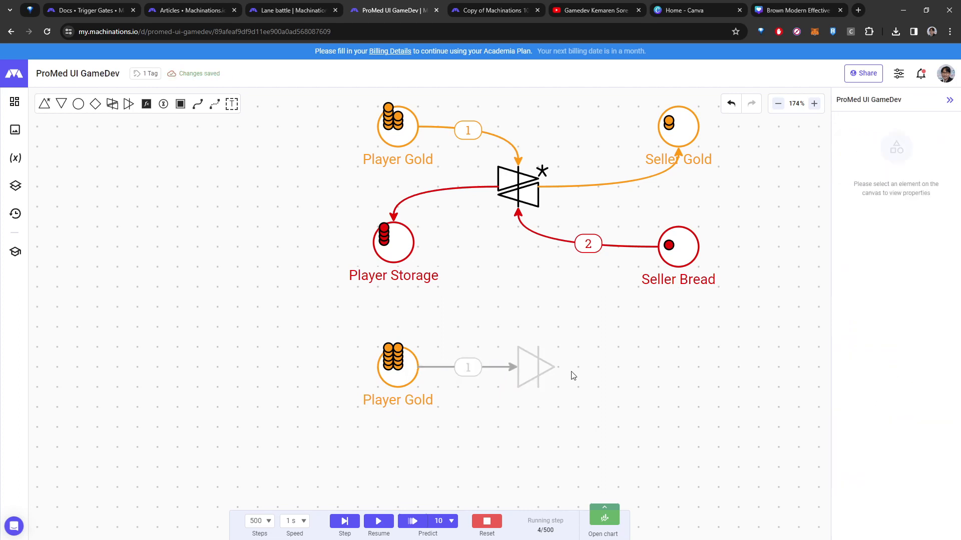
# Step: Set the converter's trigger to Interactive
pyautogui.click(536, 367)
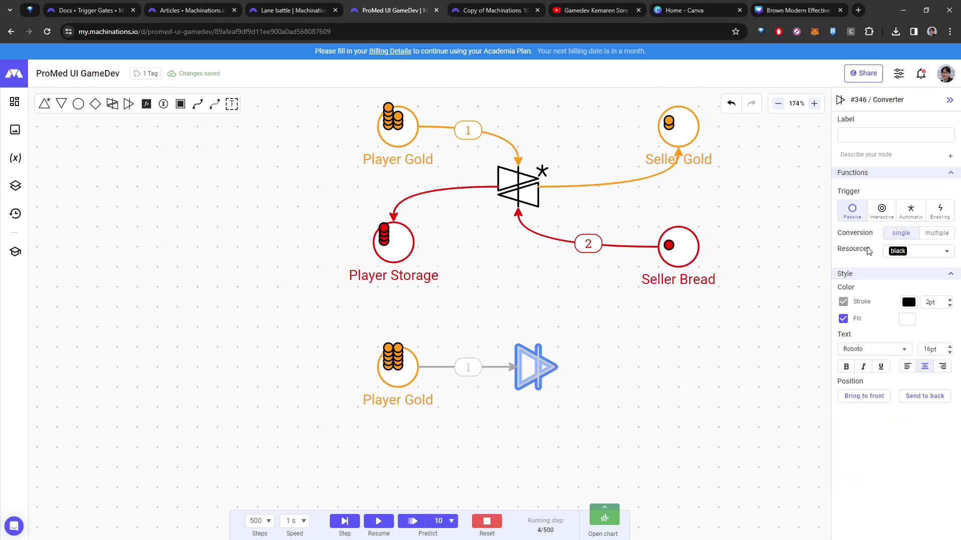
pyautogui.click(890, 217)
pyautogui.moveTo(660, 401); pyautogui.dragTo(628, 377)
pyautogui.click(564, 391)
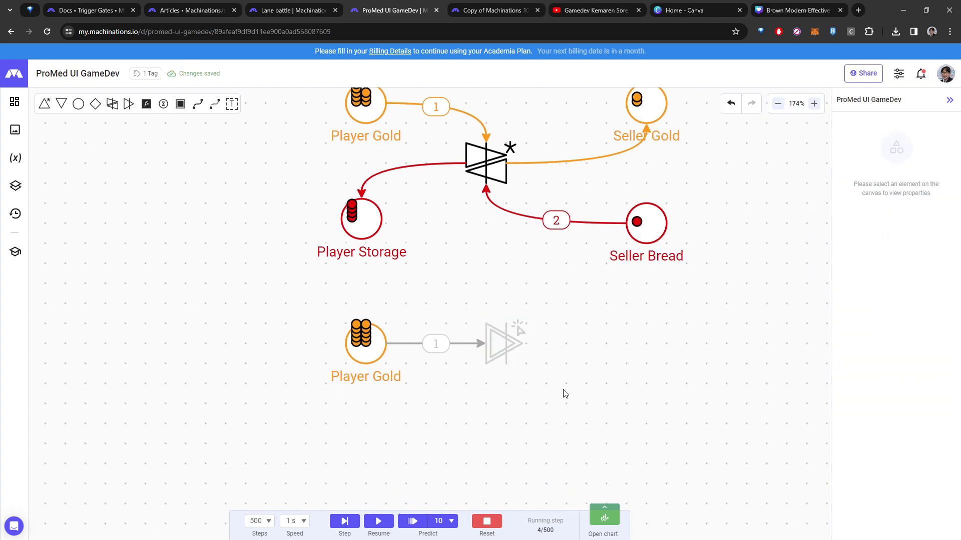
pyautogui.moveTo(625, 342); pyautogui.dragTo(564, 321)
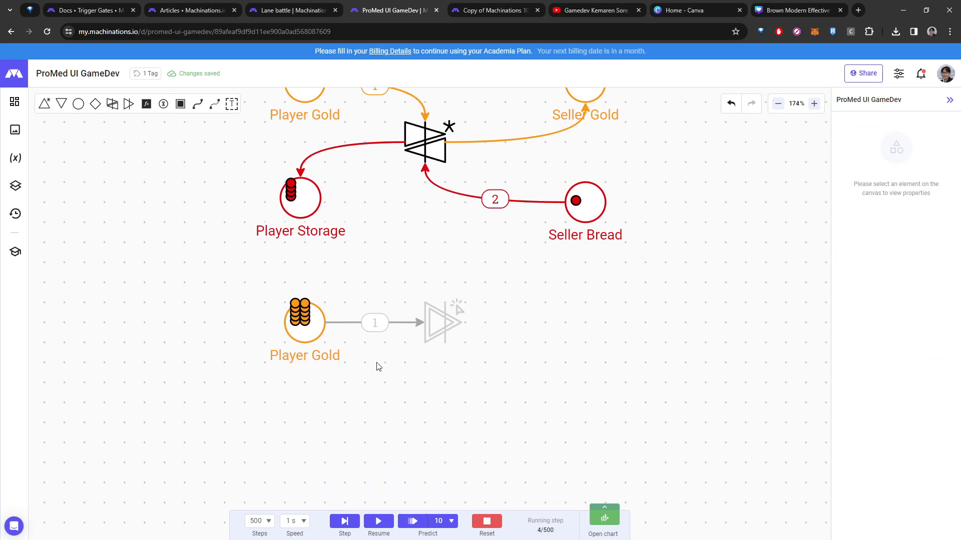
# Step: Duplicate the converter's Player Gold pool and place the copy to the right of the converter
pyautogui.click(318, 342)
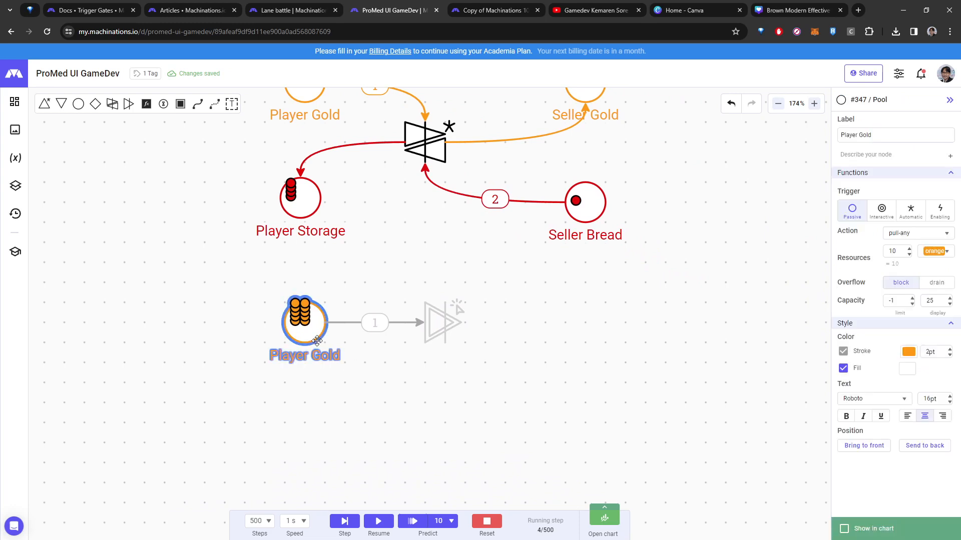
pyautogui.hotkey('ctrl', 'v')
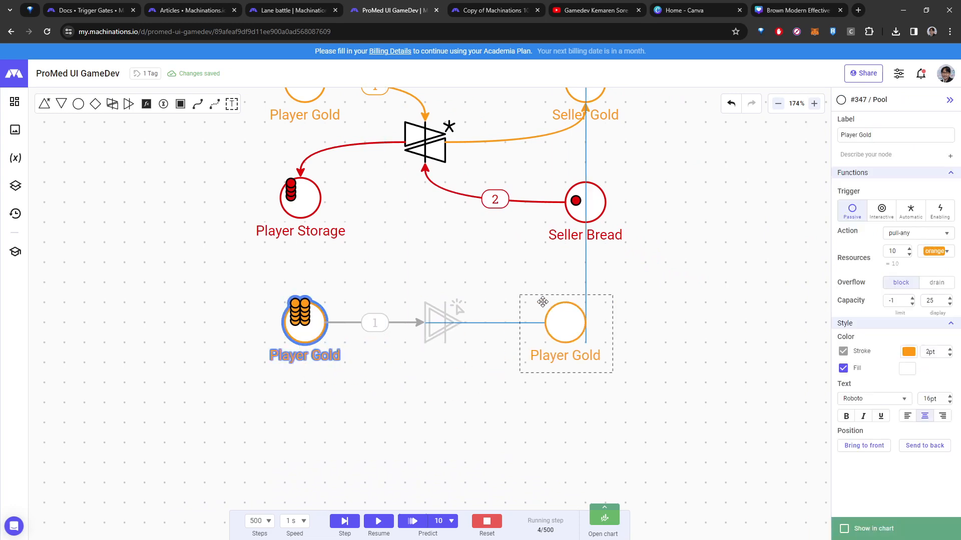
pyautogui.click(543, 302)
pyautogui.click(395, 397)
# Step: Relabel the pool feeding the converter as Player
pyautogui.click(312, 342)
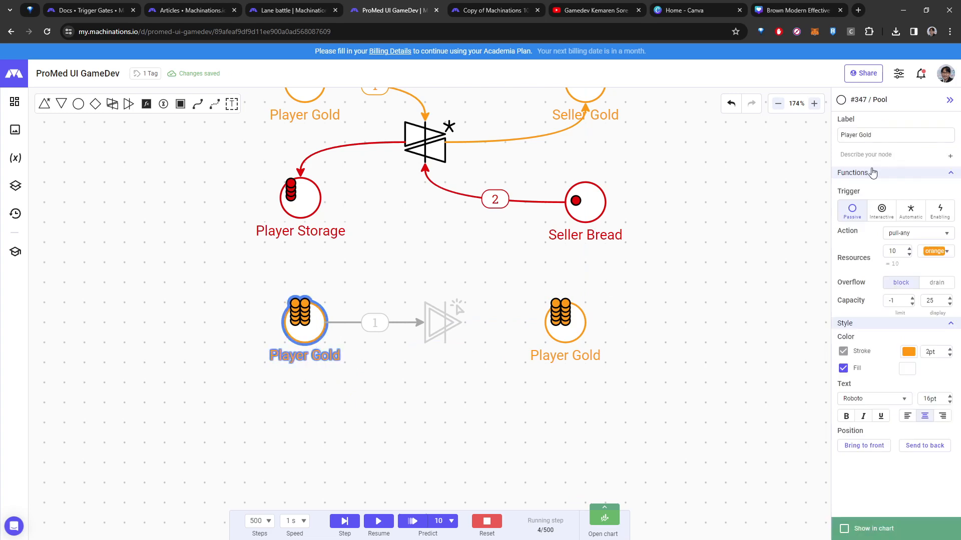
pyautogui.tripleClick(884, 135)
pyautogui.click(885, 135)
pyautogui.press('Return')
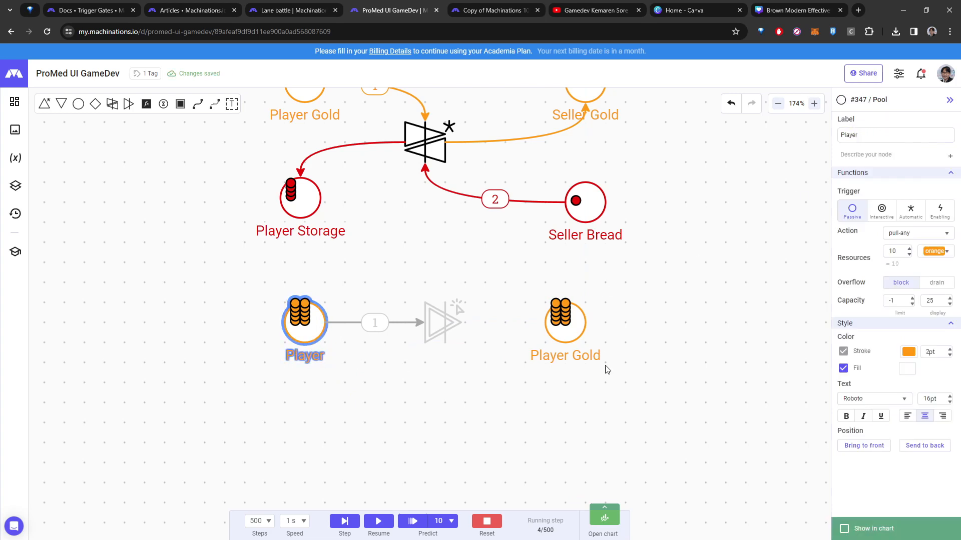
pyautogui.click(603, 396)
pyautogui.click(304, 322)
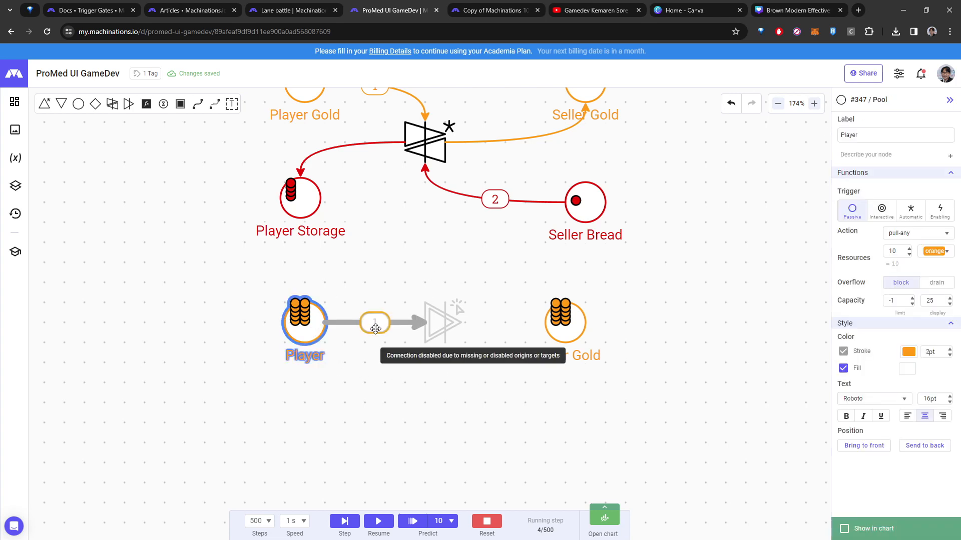
pyautogui.click(411, 421)
# Step: Relabel the copied pool as Seller and move it slightly closer to the converter
pyautogui.click(562, 336)
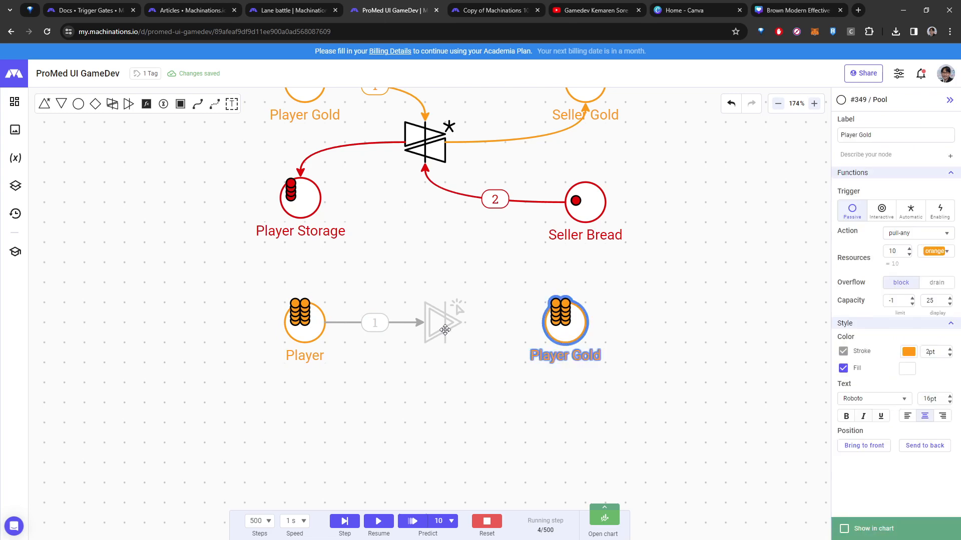
pyautogui.tripleClick(858, 135)
pyautogui.write('Selle')
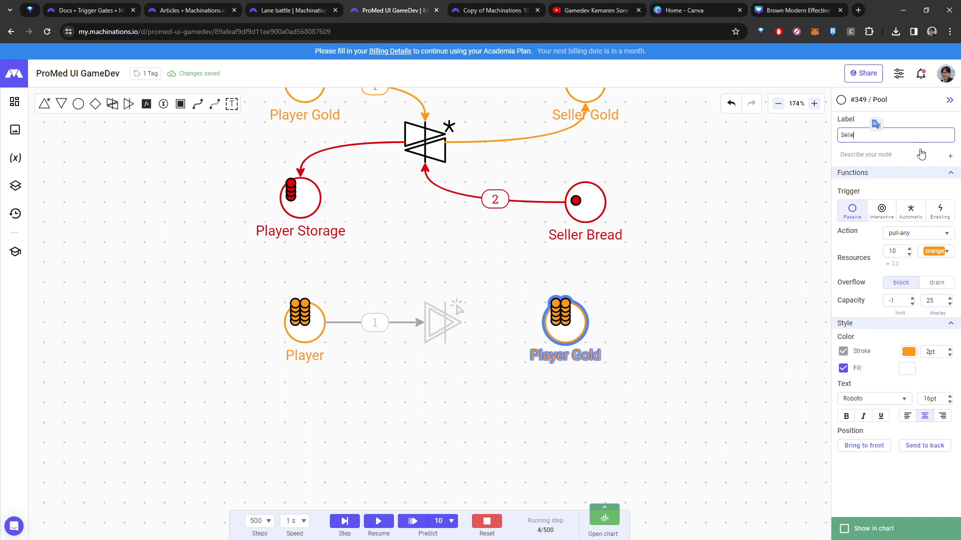
pyautogui.write('r')
pyautogui.click(609, 326)
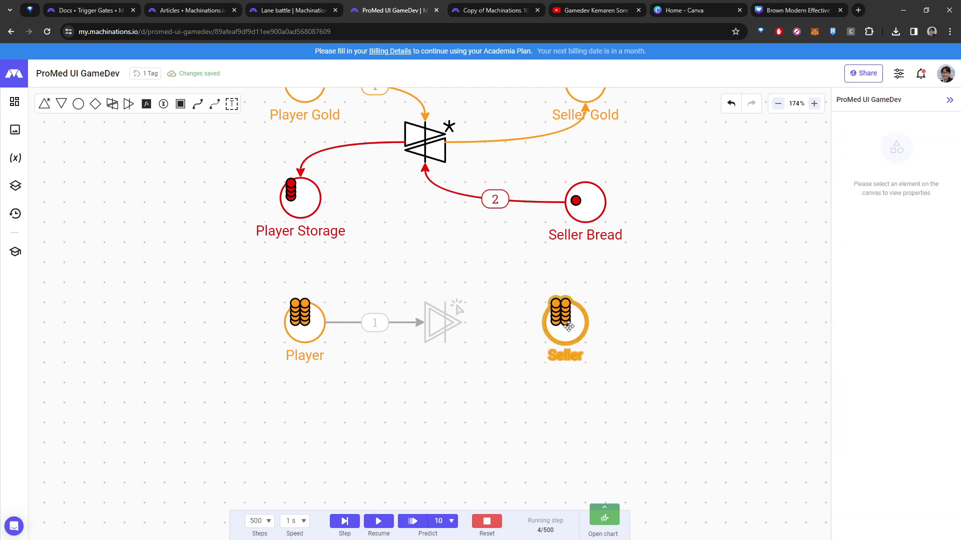
pyautogui.moveTo(569, 327); pyautogui.dragTo(549, 327)
pyautogui.click(488, 373)
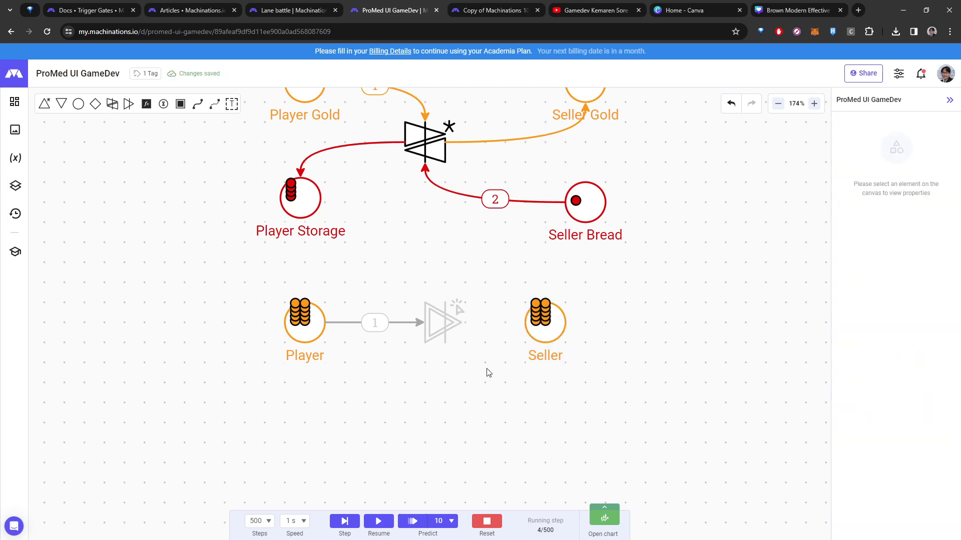
# Step: Connect the converter to the Seller pool with a resource connection and move the Seller pool further away from the converter
pyautogui.moveTo(443, 320); pyautogui.dragTo(599, 325)
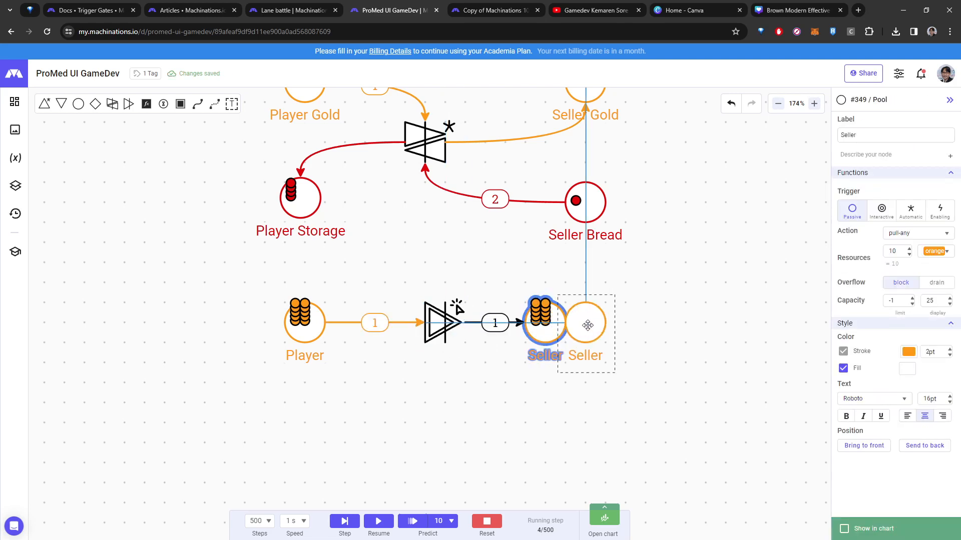
pyautogui.click(547, 407)
pyautogui.click(518, 329)
pyautogui.click(532, 361)
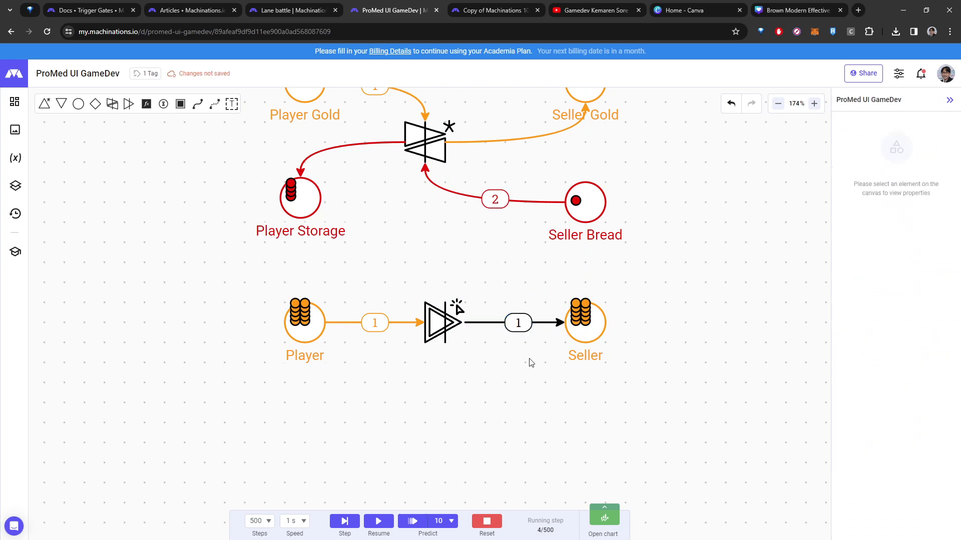
# Step: Enable the filter on the connection from the converter to the Seller pool and set it to orange
pyautogui.click(534, 328)
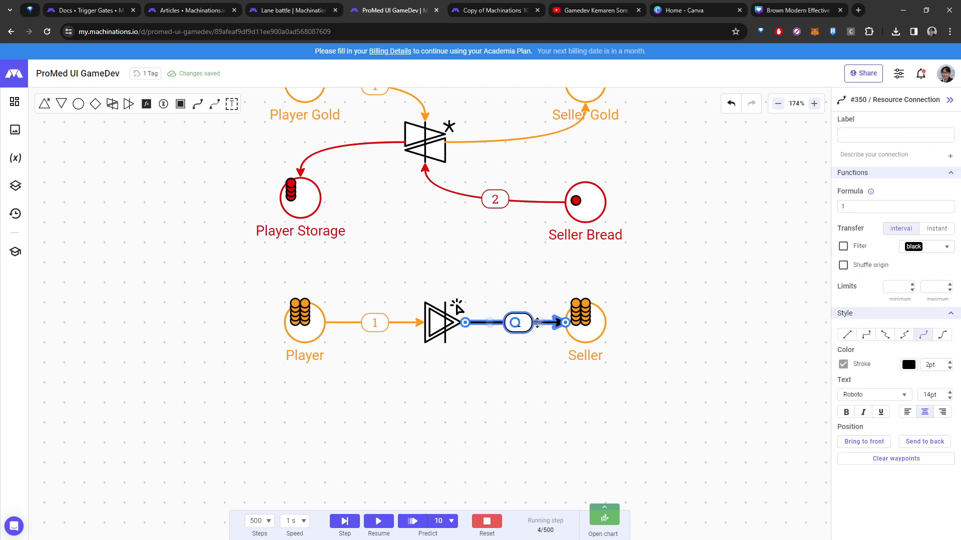
pyautogui.click(850, 249)
pyautogui.click(914, 247)
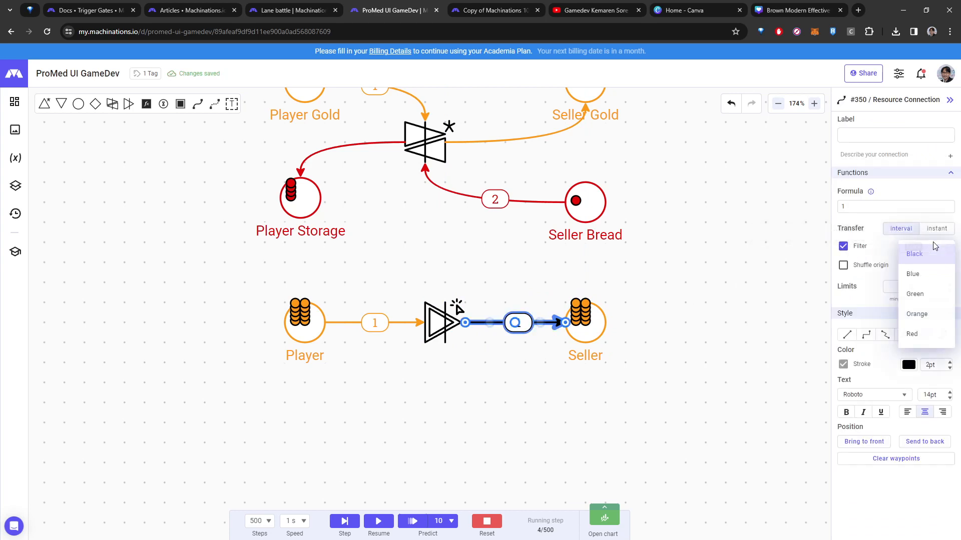
pyautogui.click(929, 314)
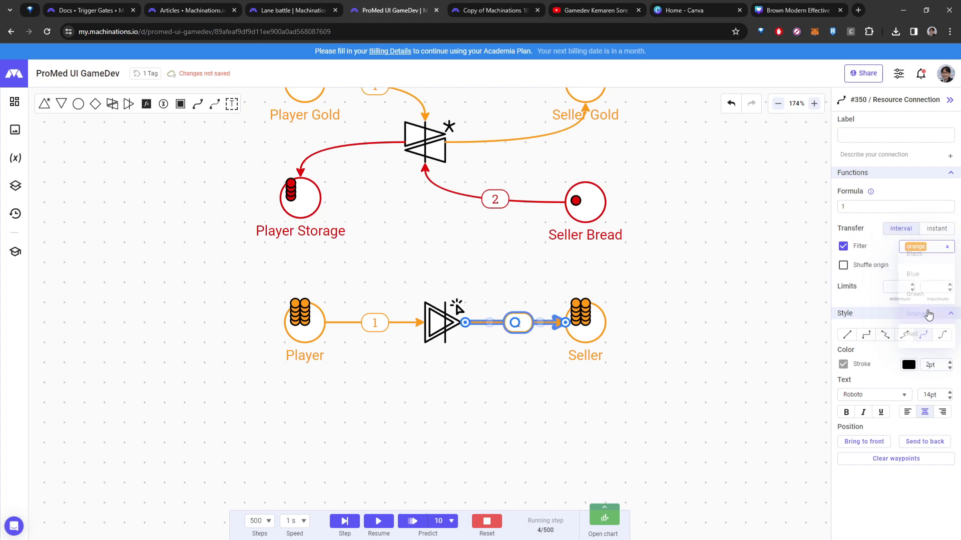
pyautogui.click(412, 365)
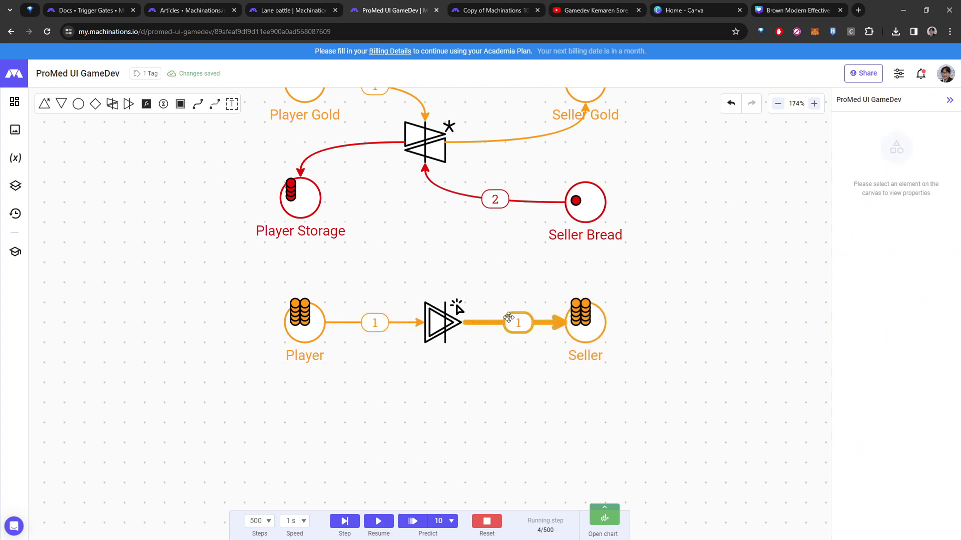
# Step: Set the Seller pool's starting resources to 0
pyautogui.click(584, 321)
pyautogui.moveTo(900, 254); pyautogui.dragTo(879, 254)
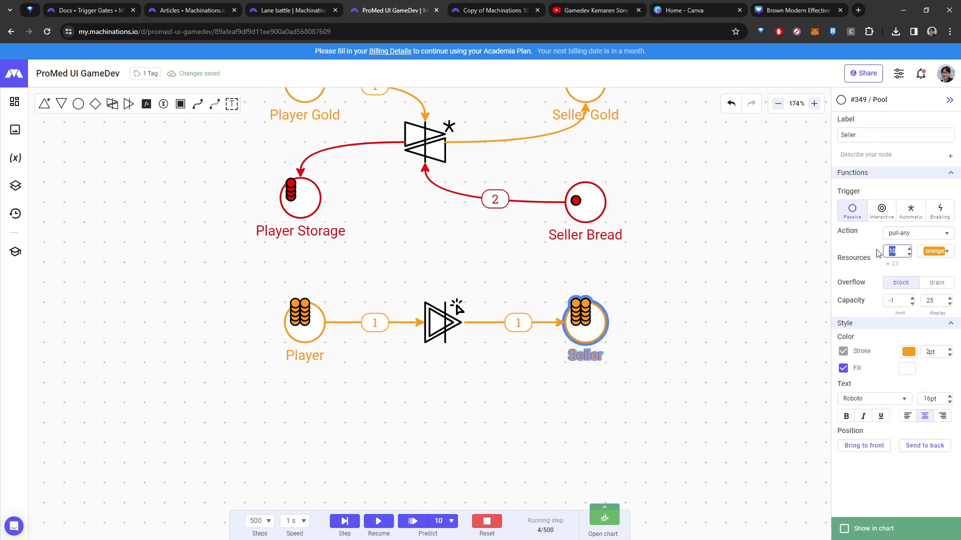
pyautogui.write('0')
pyautogui.click(722, 294)
pyautogui.click(607, 349)
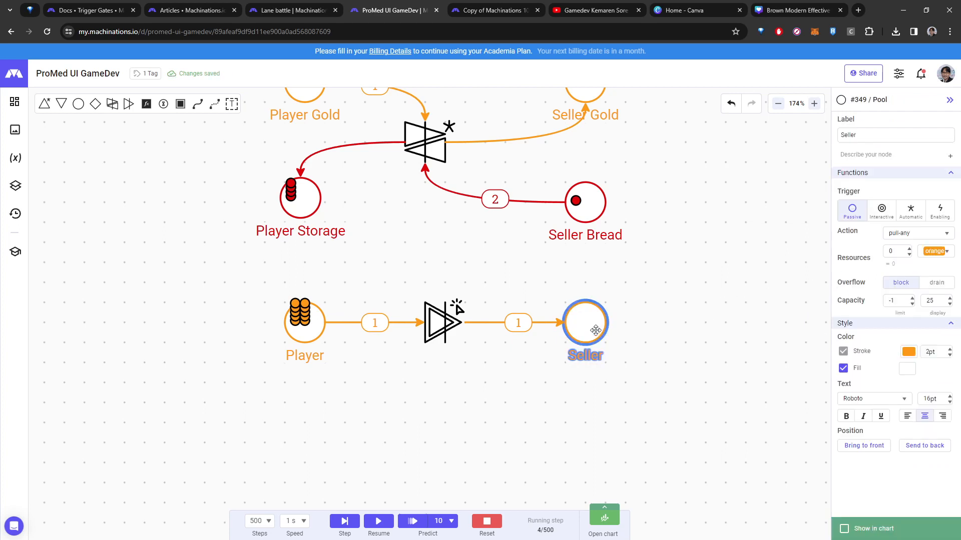
# Step: Give the Seller pool 5 red starting resources and reset the simulation
pyautogui.click(946, 251)
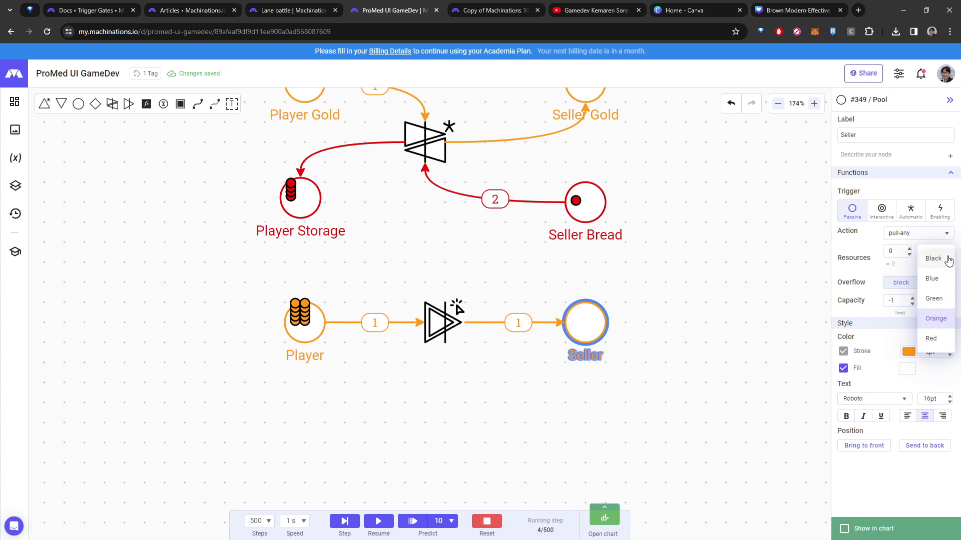
pyautogui.click(935, 334)
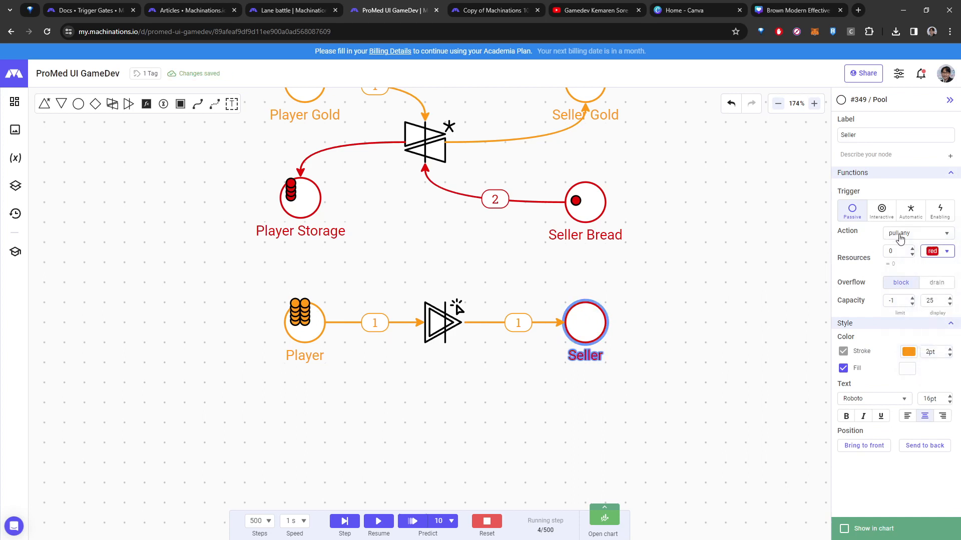
pyautogui.moveTo(902, 248); pyautogui.dragTo(882, 253)
pyautogui.click(486, 520)
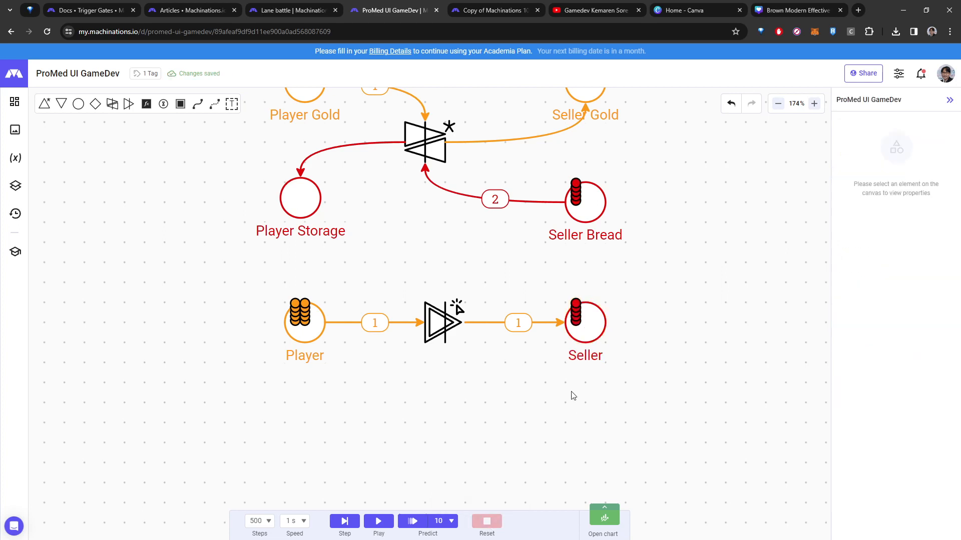
pyautogui.click(390, 324)
pyautogui.click(518, 324)
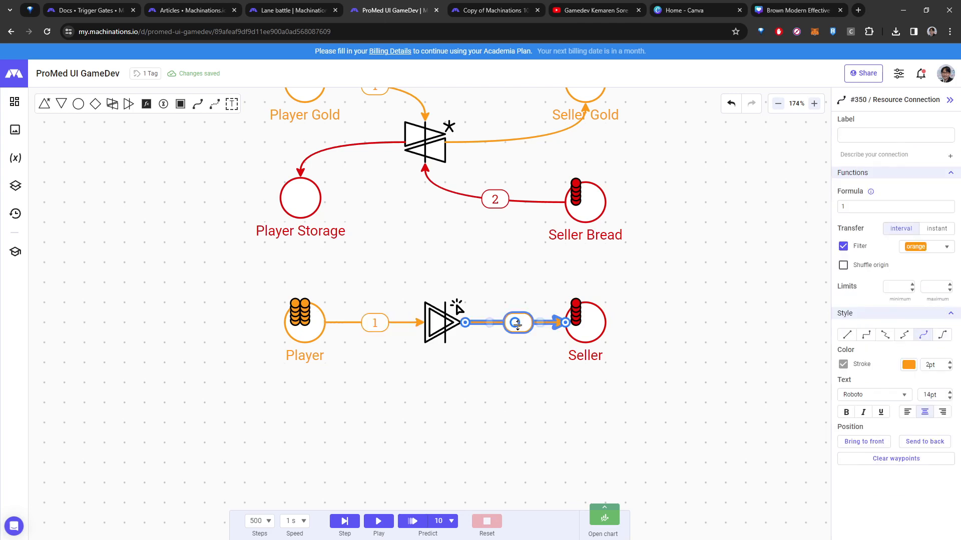
pyautogui.click(369, 325)
pyautogui.click(507, 320)
pyautogui.click(531, 357)
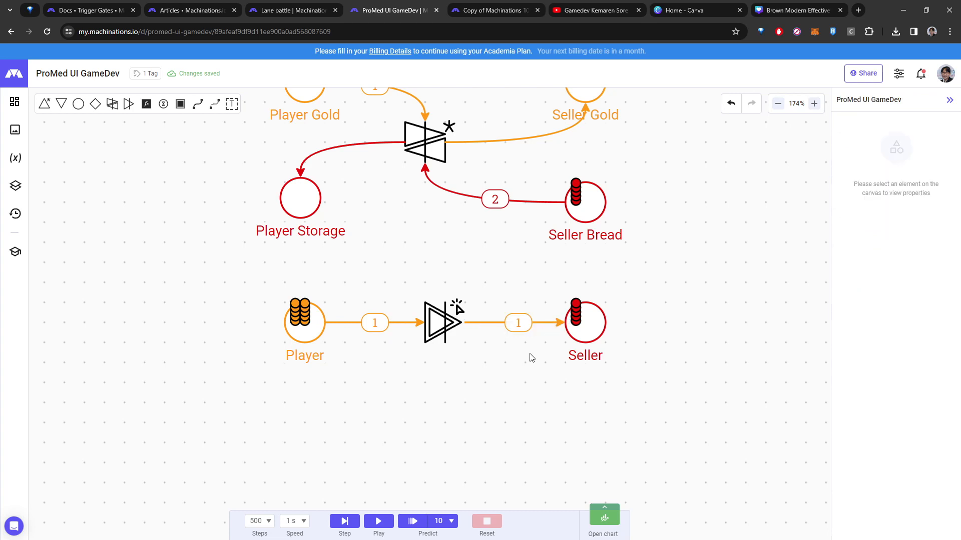
# Step: Label the converter as Seller
pyautogui.click(453, 337)
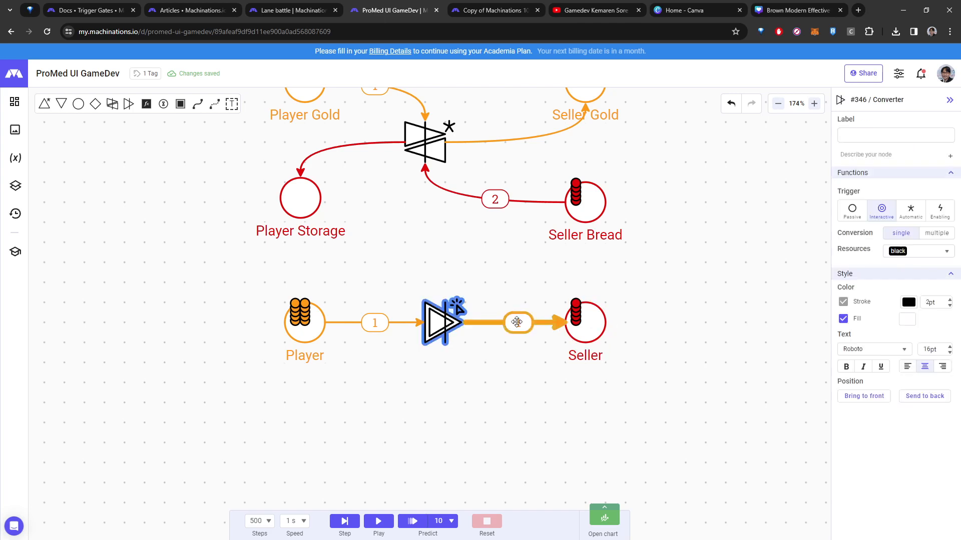
pyautogui.click(885, 137)
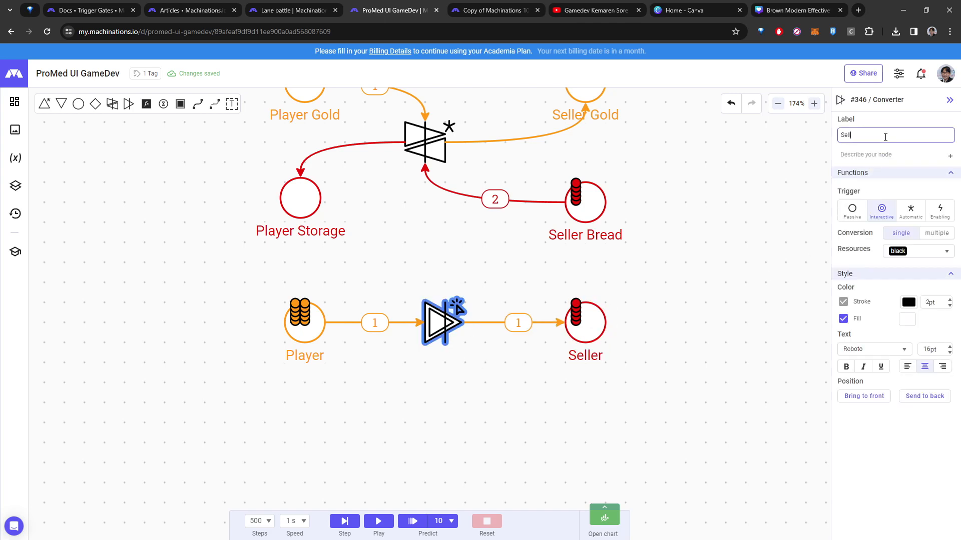
pyautogui.click(550, 399)
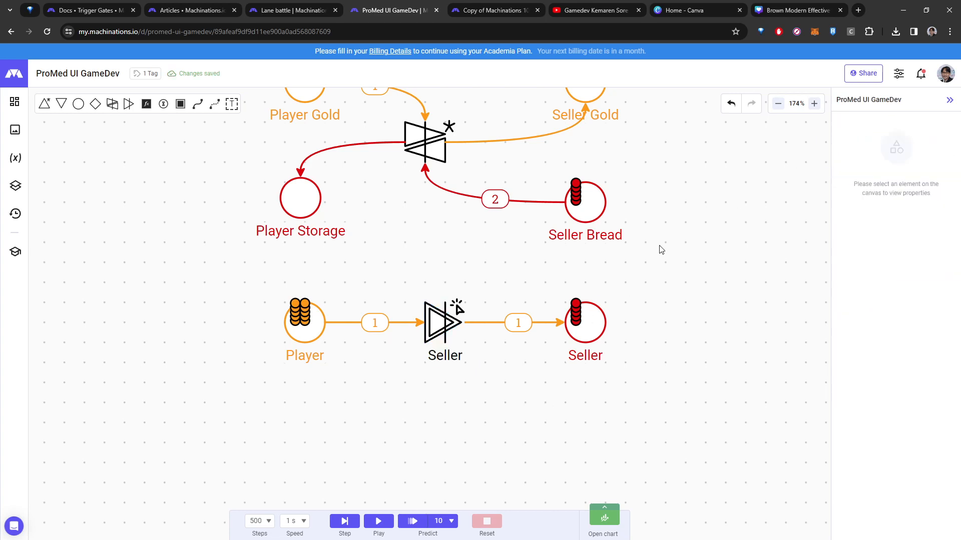
# Step: Draw a resource connection from the Seller converter back to the Player pool
pyautogui.click(455, 325)
pyautogui.moveTo(491, 356); pyautogui.dragTo(533, 360)
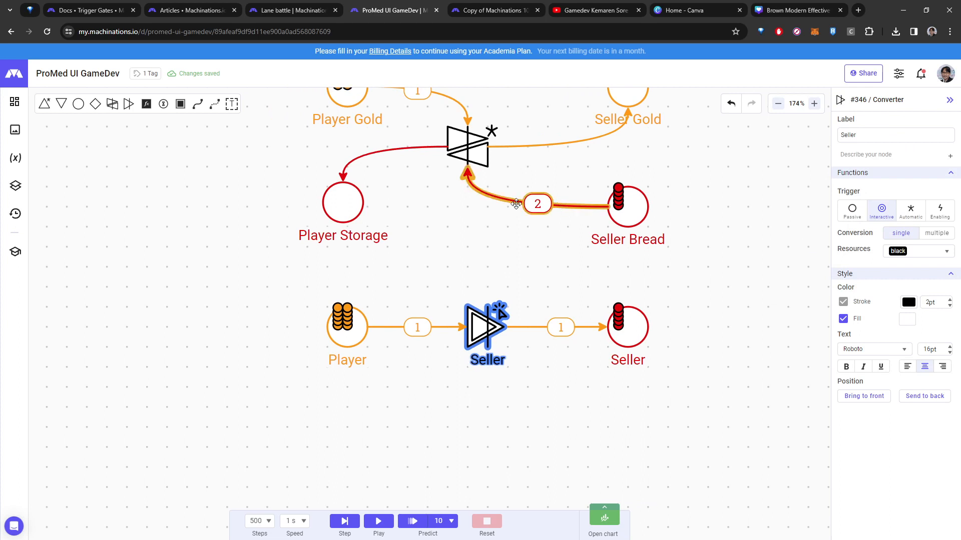
pyautogui.click(484, 249)
pyautogui.moveTo(479, 330); pyautogui.dragTo(350, 314)
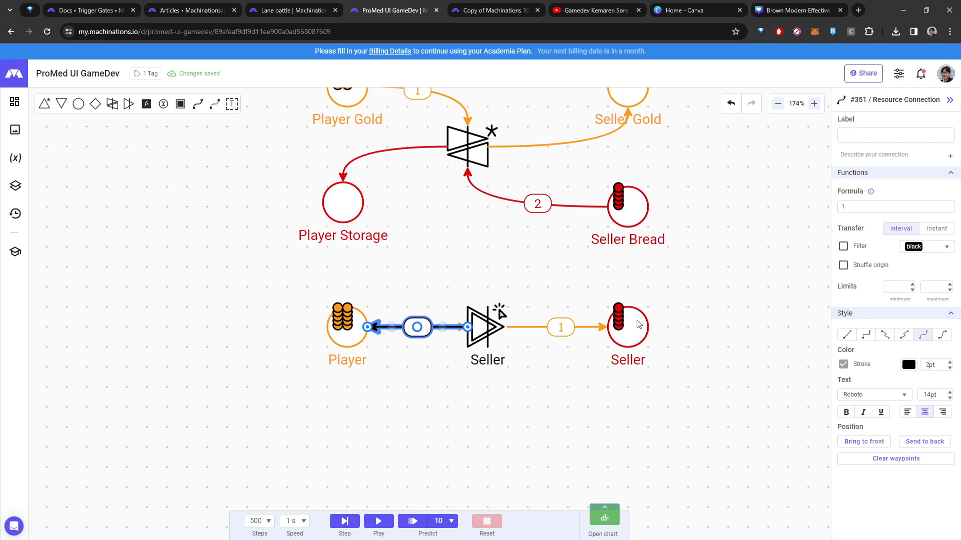
# Step: Switch the return connection to the right-angled line style and route it above the nodes into the top of the Player pool
pyautogui.moveTo(417, 327); pyautogui.dragTo(407, 245)
pyautogui.click(885, 336)
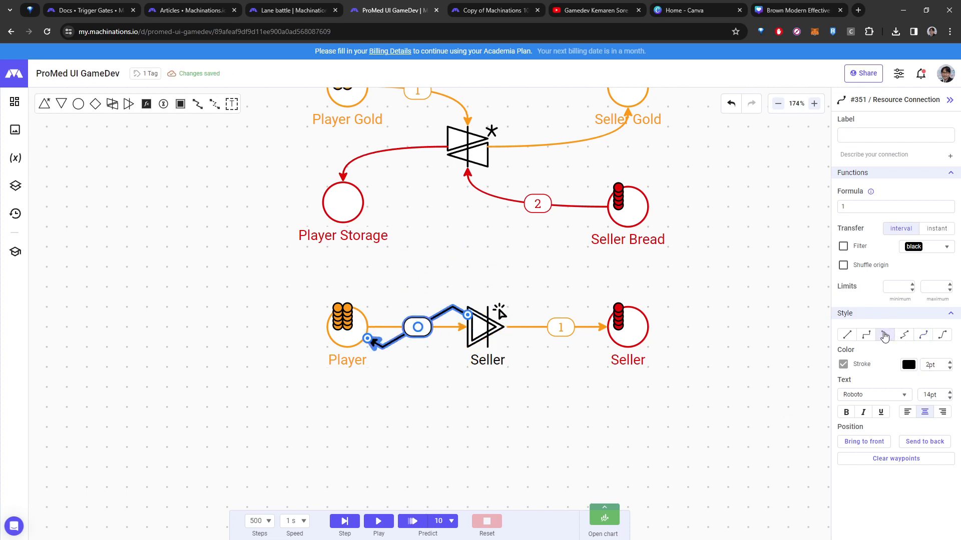
pyautogui.click(866, 335)
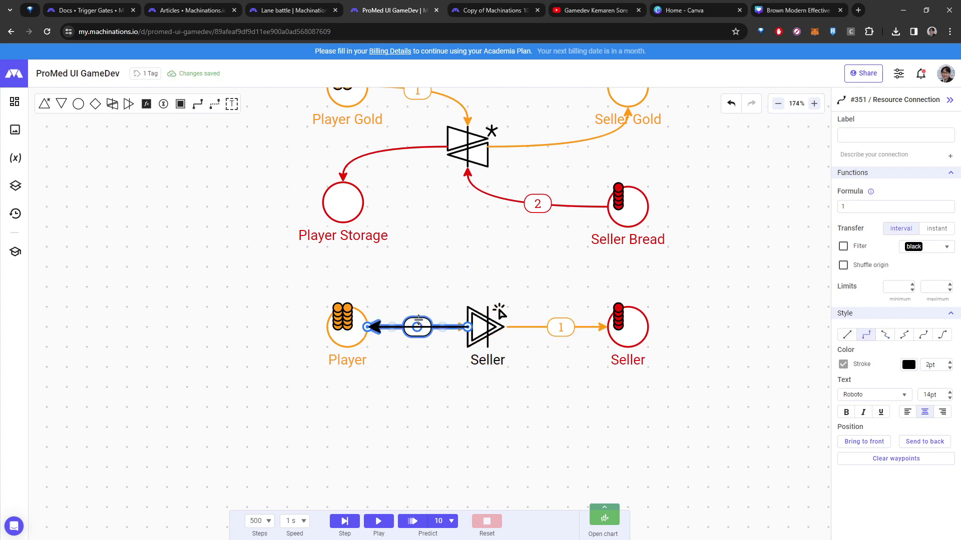
pyautogui.moveTo(420, 326); pyautogui.dragTo(422, 265)
pyautogui.moveTo(397, 327); pyautogui.dragTo(388, 287)
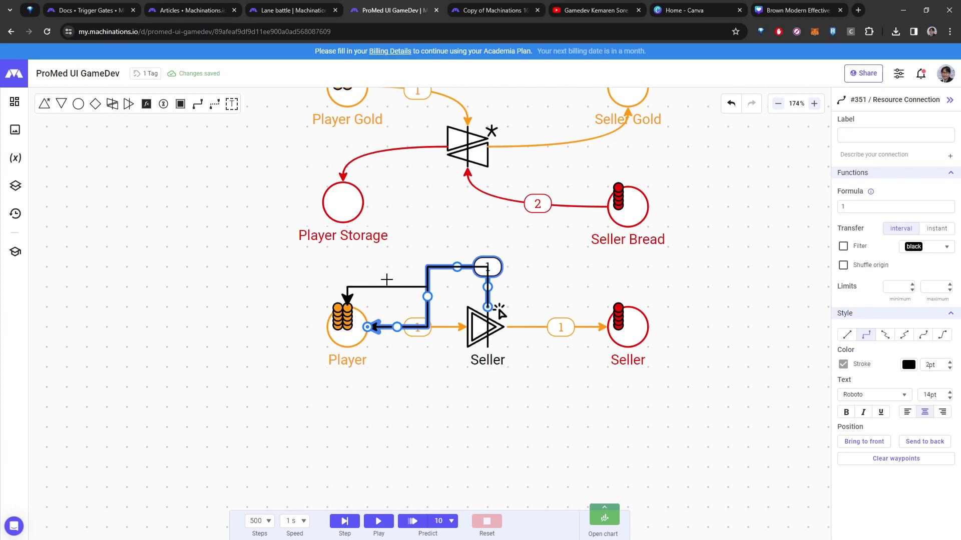
pyautogui.click(490, 419)
# Step: Delete the connection between the converter and the Seller pool, and set the converter's resources to red
pyautogui.click(498, 315)
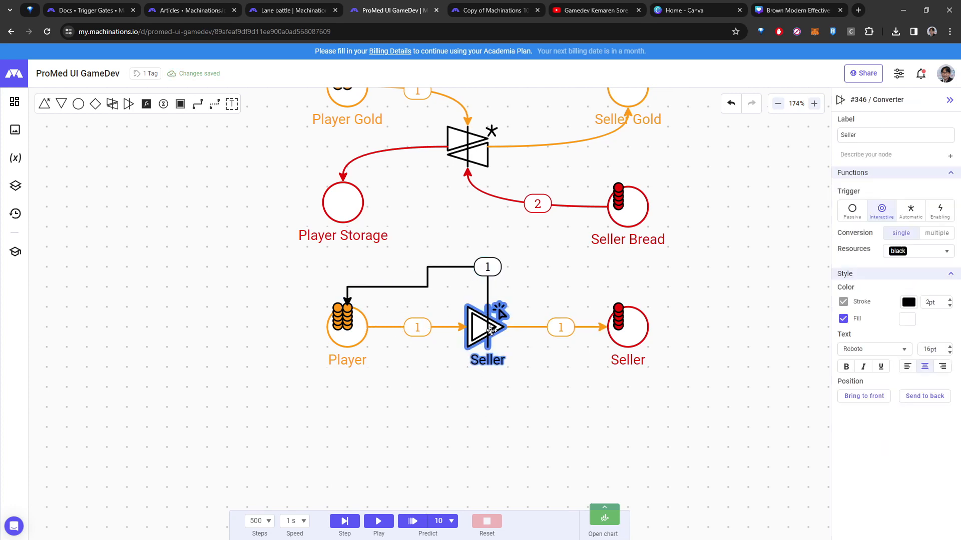
pyautogui.click(549, 332)
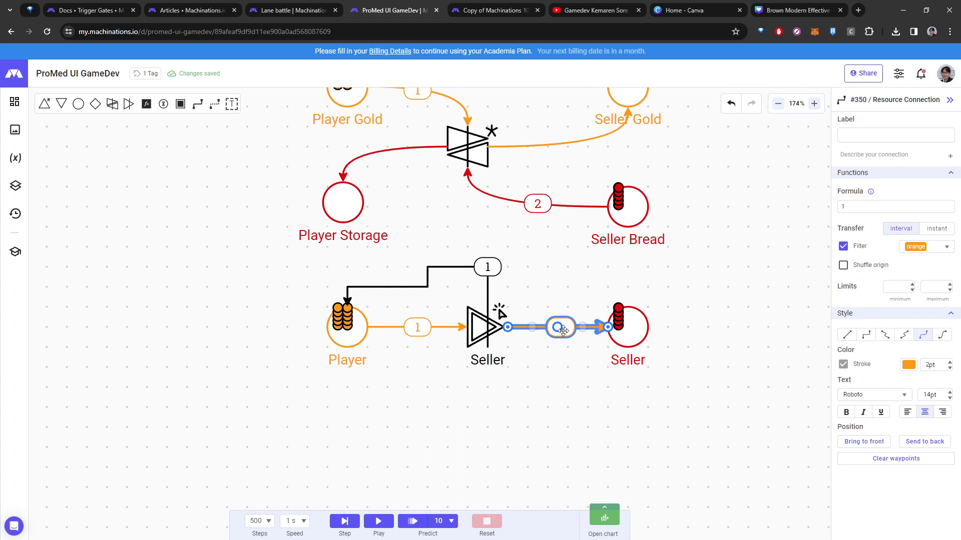
pyautogui.click(498, 328)
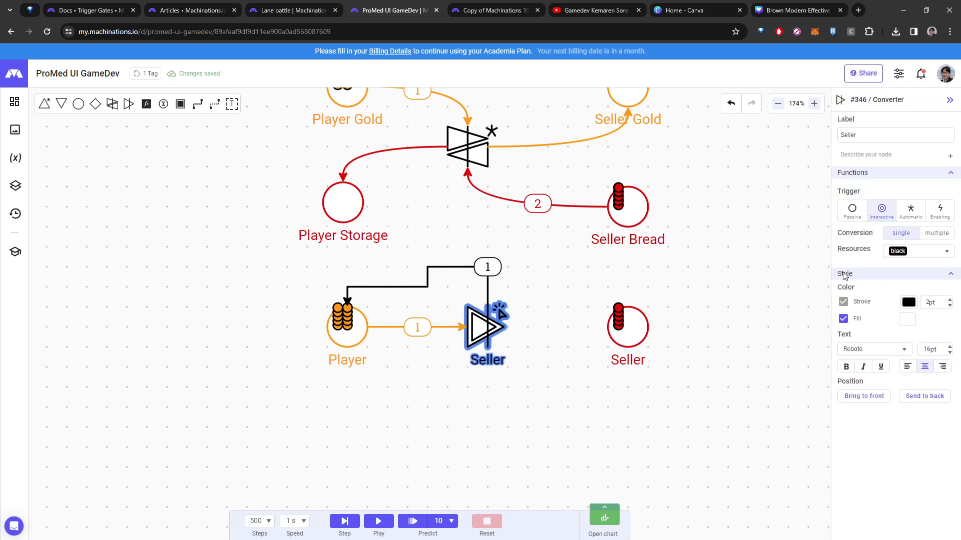
pyautogui.click(938, 253)
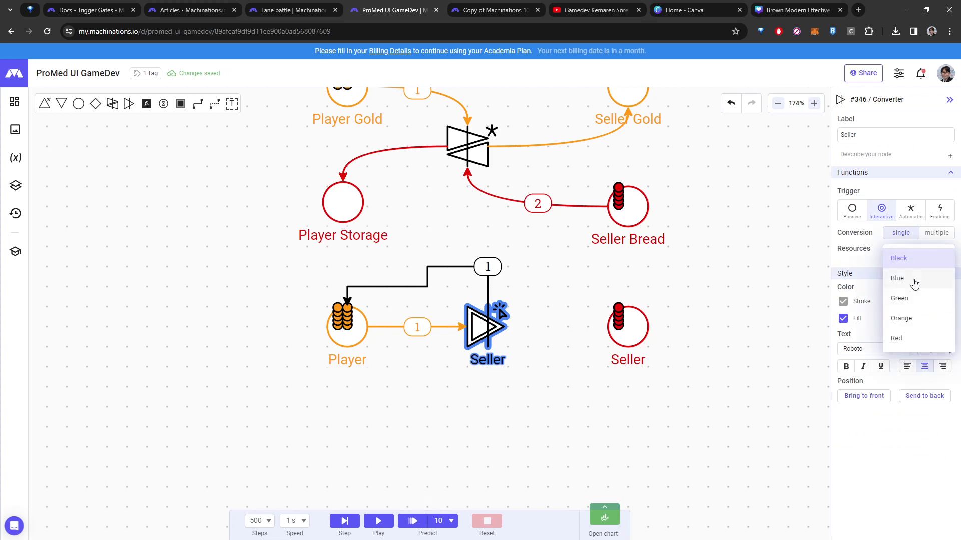
pyautogui.click(902, 339)
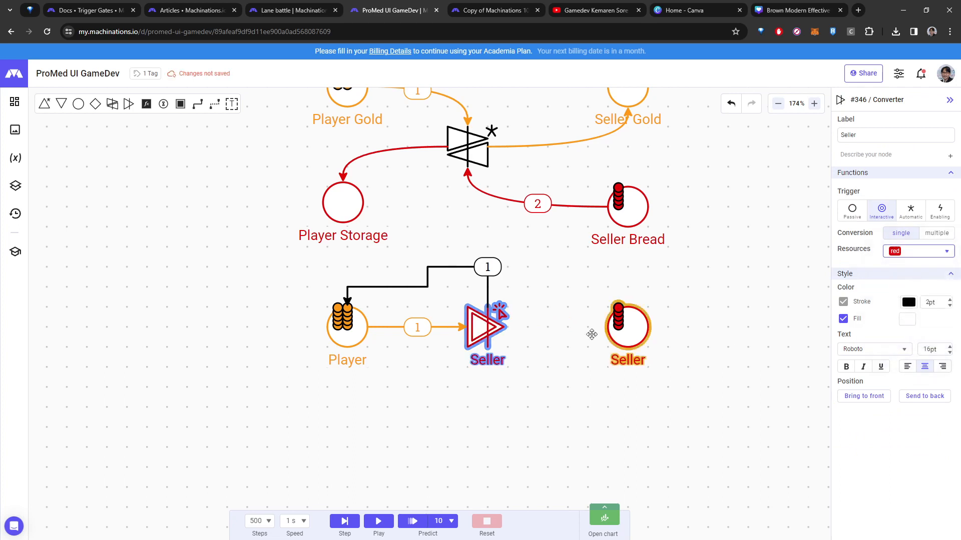
# Step: Set the return connection's formula to 2 and slide its label along the line towards the Player pool
pyautogui.click(512, 299)
pyautogui.click(489, 288)
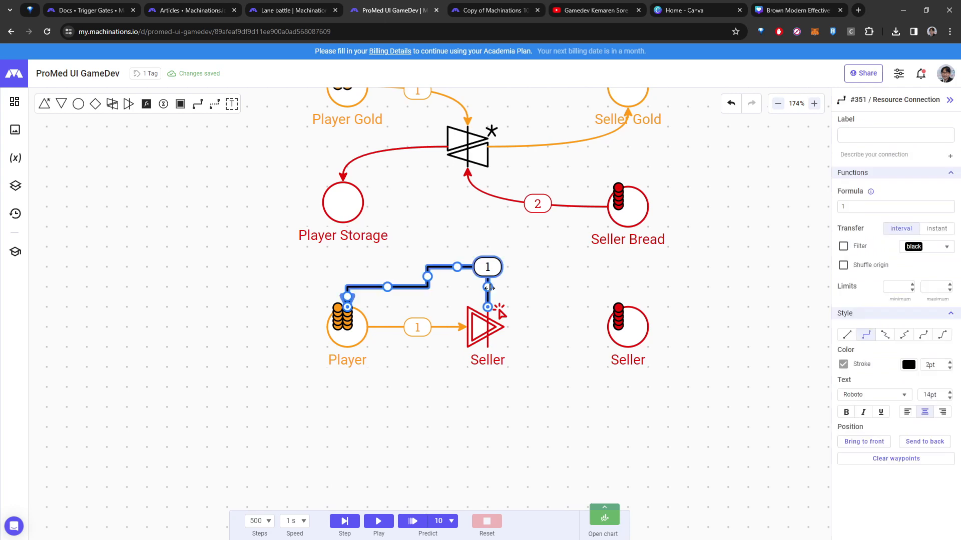
pyautogui.click(876, 209)
pyautogui.write('2')
pyautogui.click(680, 350)
pyautogui.moveTo(487, 267); pyautogui.dragTo(433, 267)
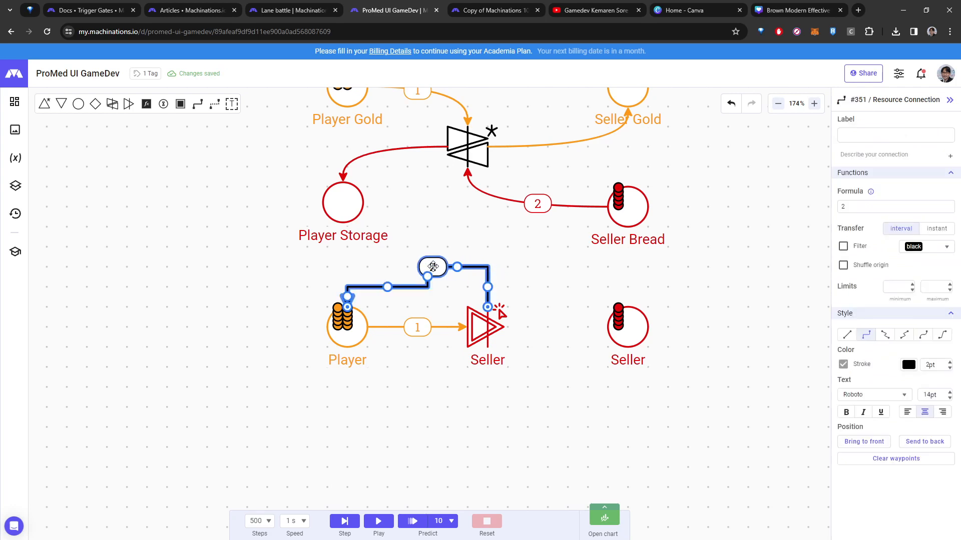
pyautogui.click(568, 279)
# Step: Set the resource filter of the converter's return connection to red
pyautogui.click(465, 269)
pyautogui.click(927, 248)
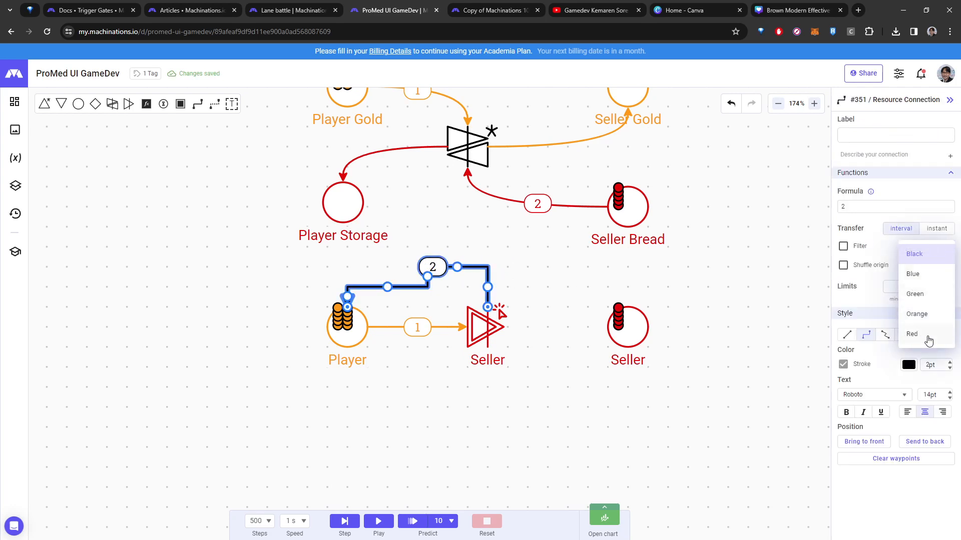
pyautogui.click(928, 340)
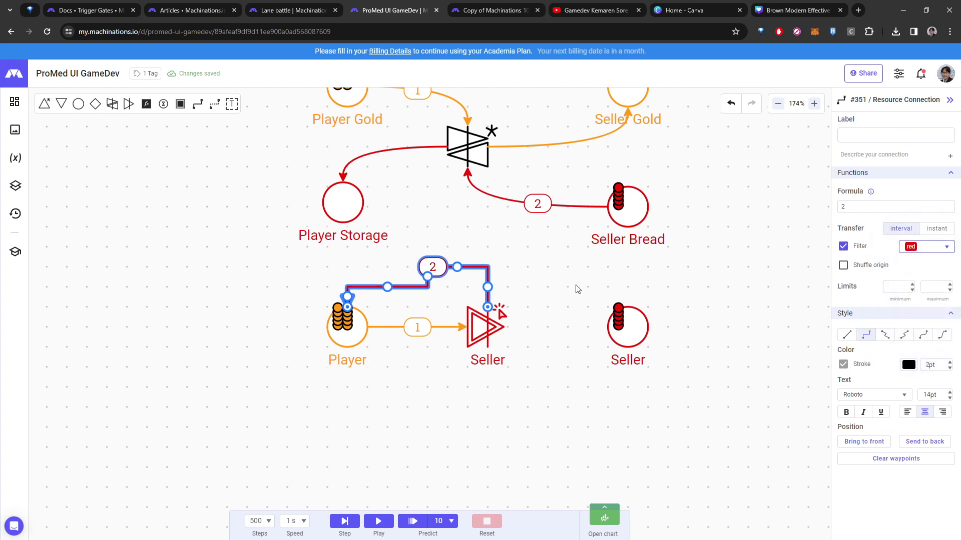
pyautogui.click(549, 322)
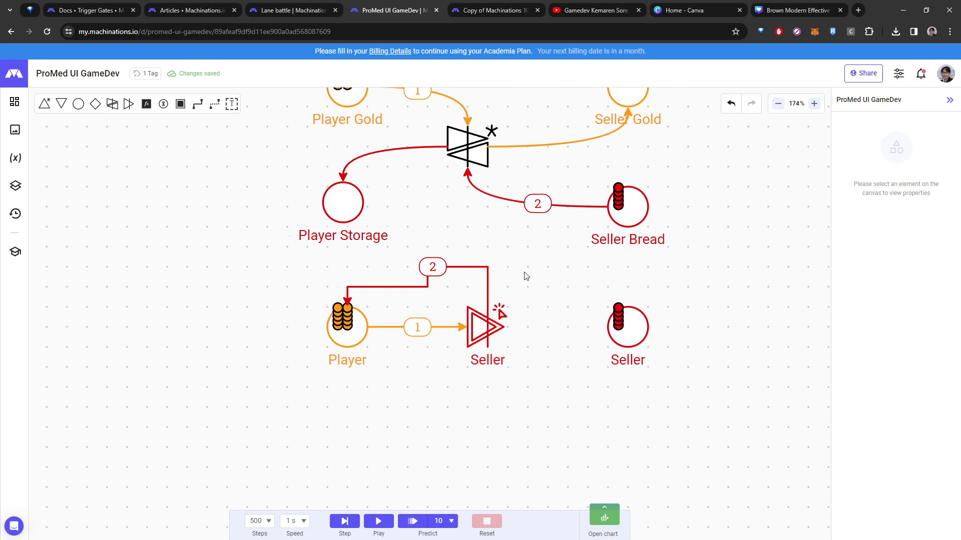
# Step: Play the simulation and trigger the interactive Seller converter three times to test the exchange
pyautogui.click(376, 521)
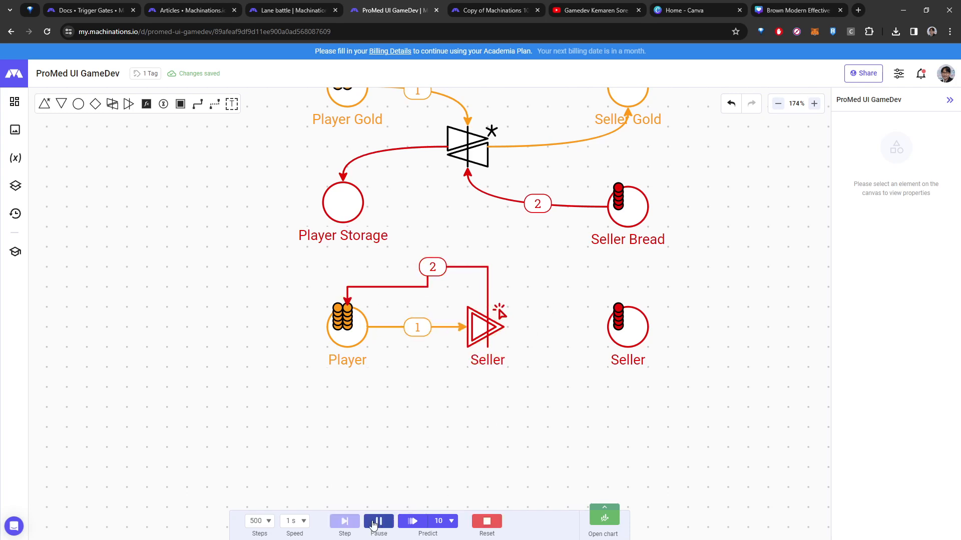
pyautogui.click(488, 326)
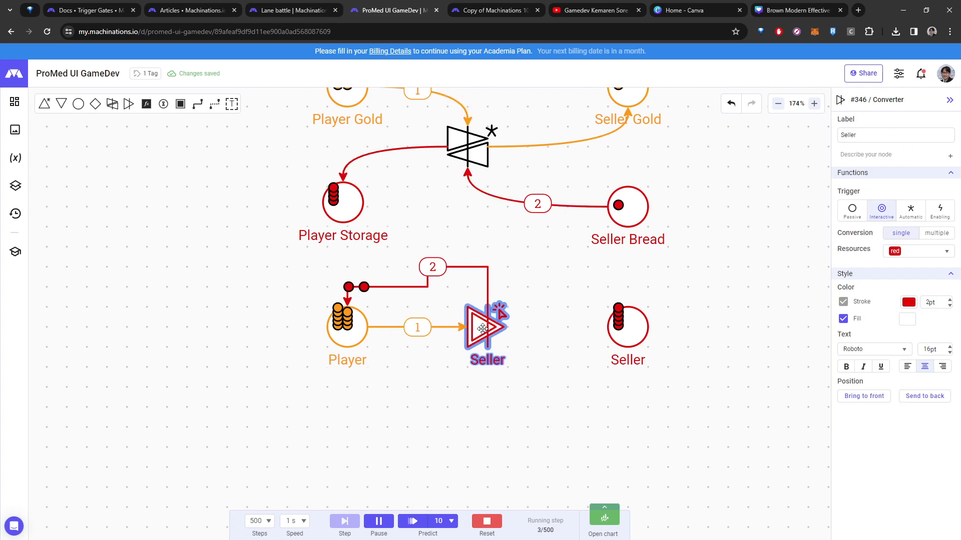
pyautogui.click(482, 328)
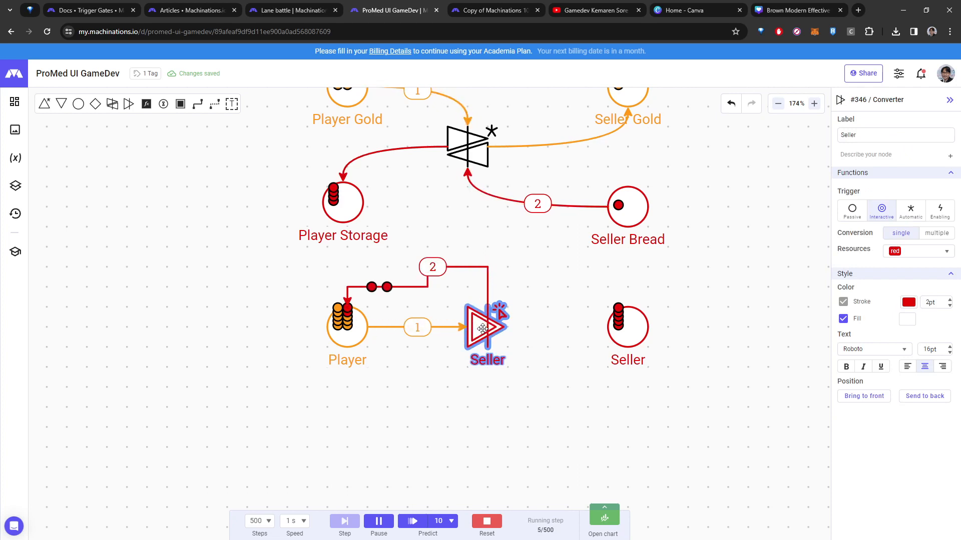
pyautogui.click(482, 329)
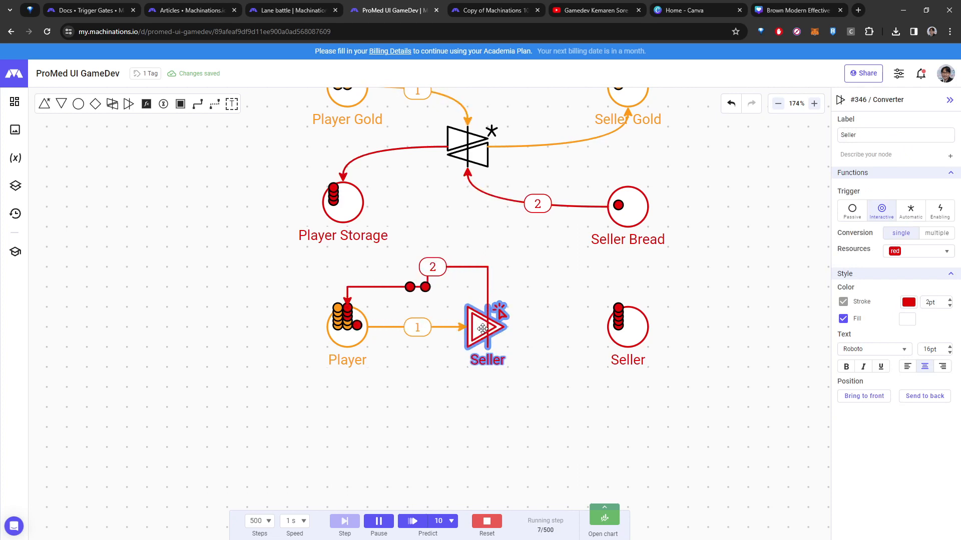
# Step: Trigger the interactive Seller converter two more times and reset the simulation
pyautogui.click(482, 328)
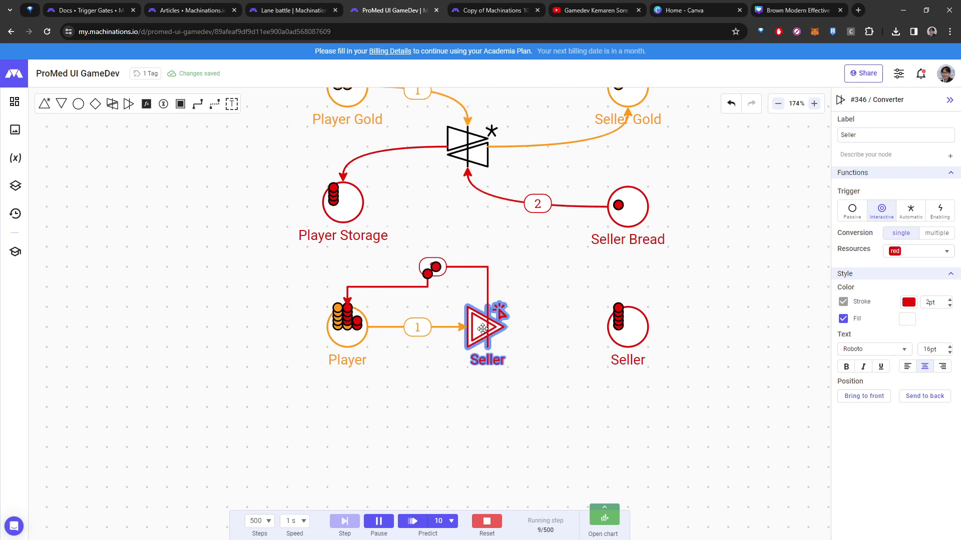
pyautogui.click(482, 329)
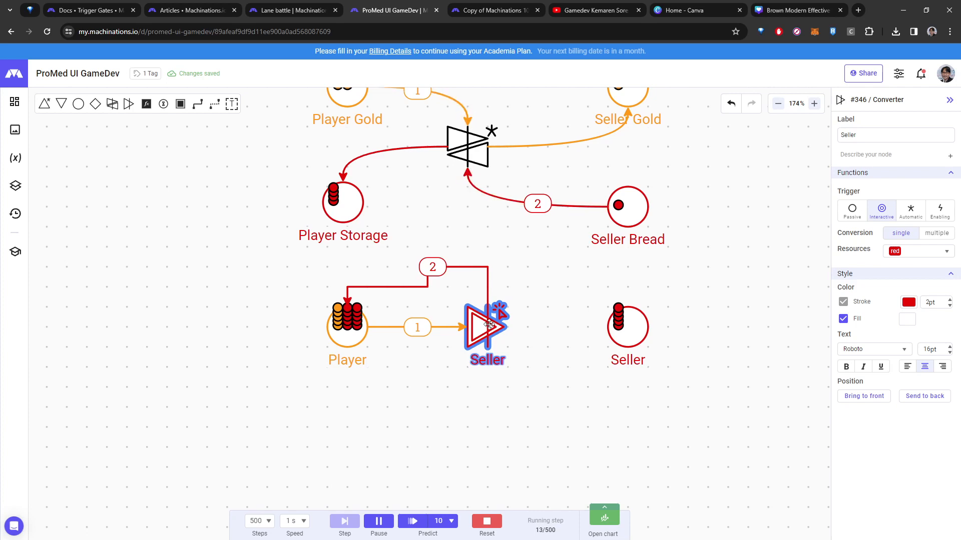
pyautogui.click(486, 521)
pyautogui.moveTo(529, 325); pyautogui.dragTo(534, 394)
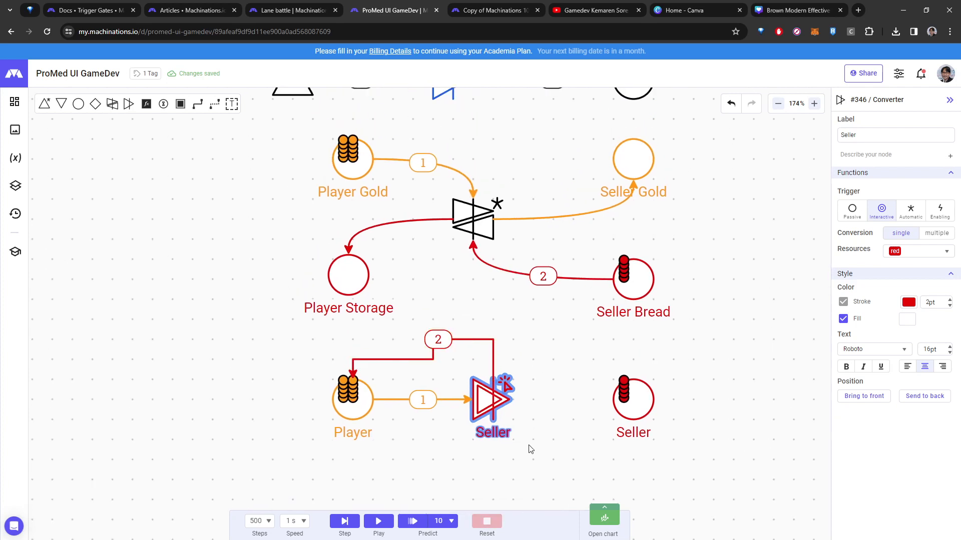
# Step: Delete the unconnected red Seller pool beside the Seller converter
pyautogui.moveTo(530, 448); pyautogui.dragTo(322, 338)
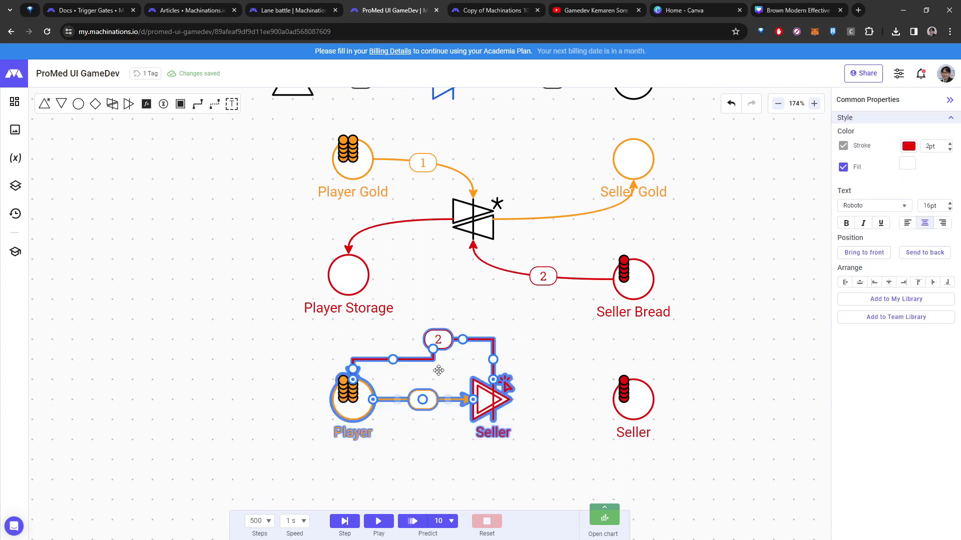
pyautogui.click(554, 376)
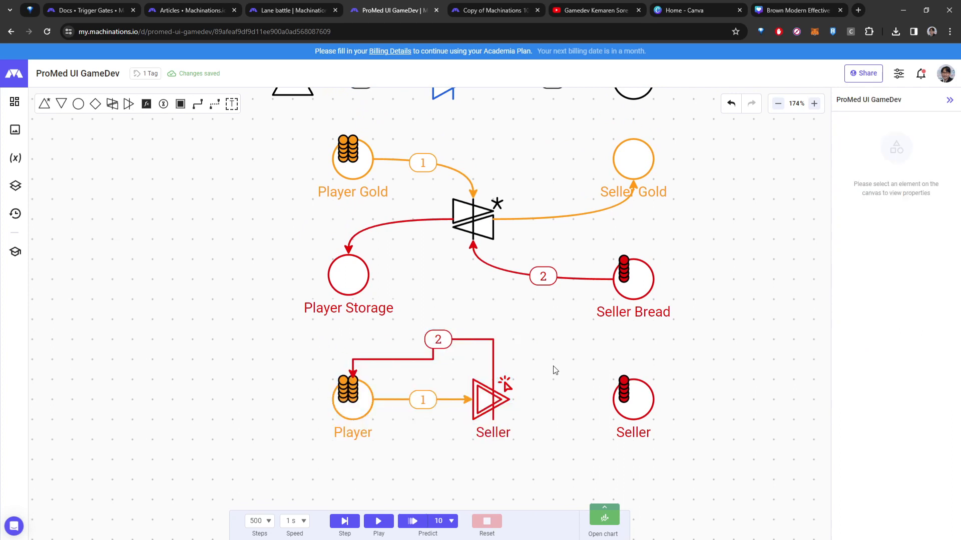
pyautogui.moveTo(555, 370); pyautogui.dragTo(572, 375)
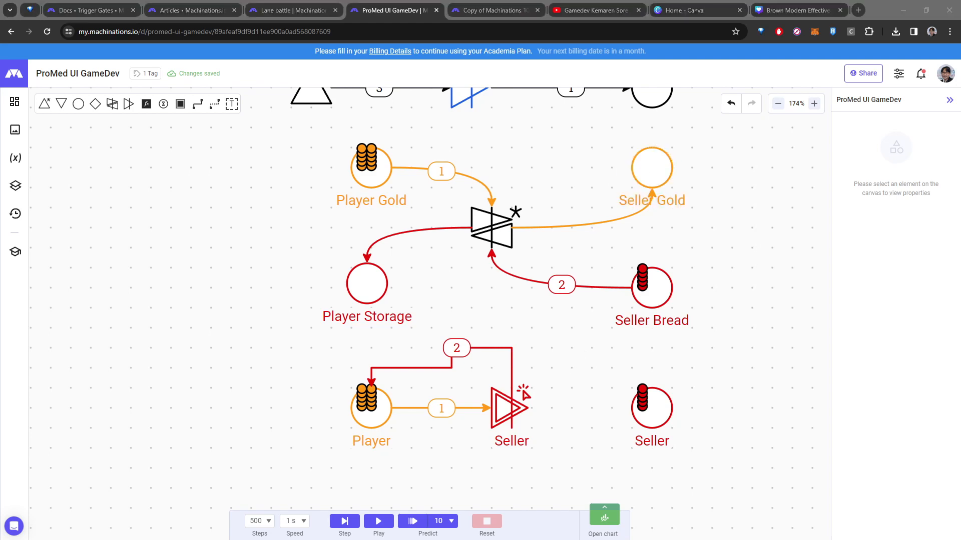
pyautogui.scroll(-3, 670, 429)
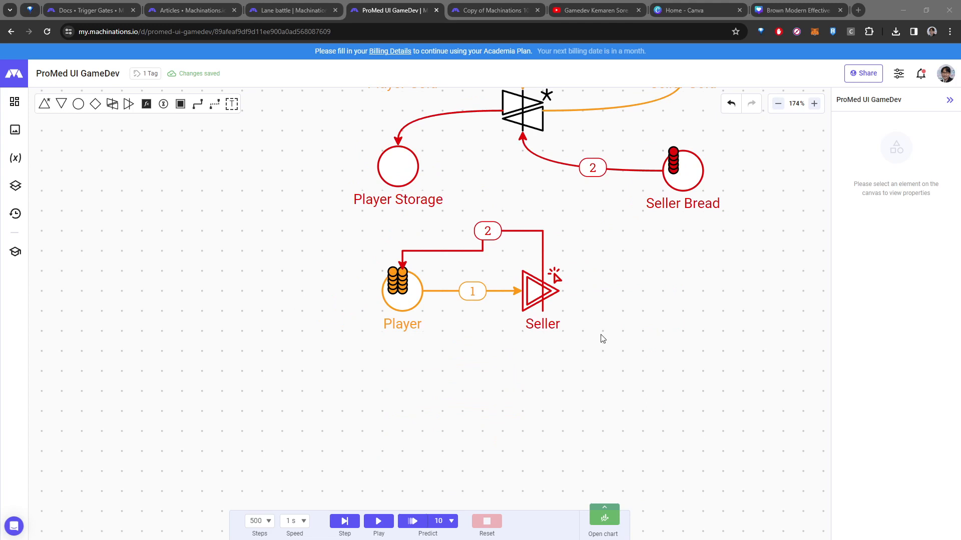
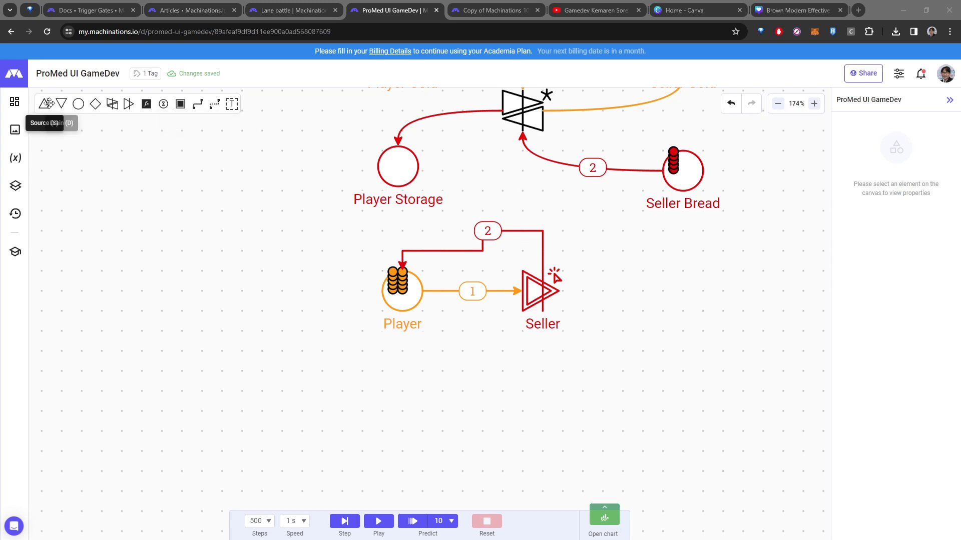
# Step: Add a source node and place it to the right of the Seller converter, level with it
pyautogui.press('s')
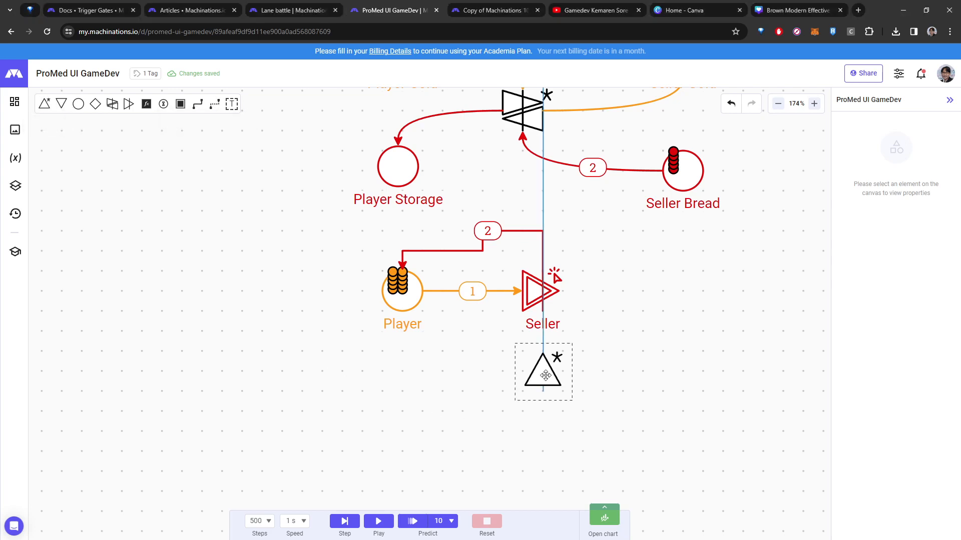
pyautogui.click(544, 392)
pyautogui.moveTo(546, 392); pyautogui.dragTo(624, 290)
pyautogui.click(737, 323)
# Step: Add a pool to the right of the new source and label it Seller Gold
pyautogui.press('p')
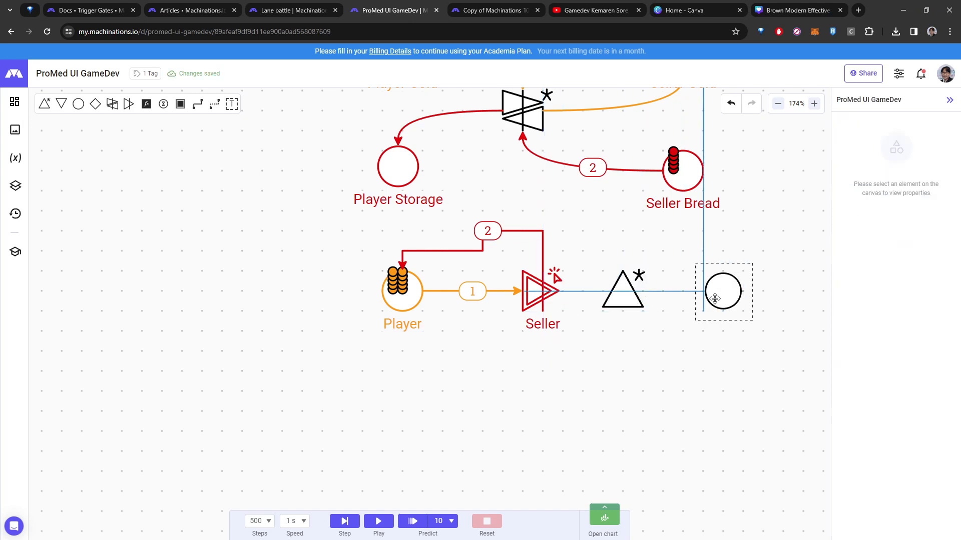
pyautogui.click(745, 292)
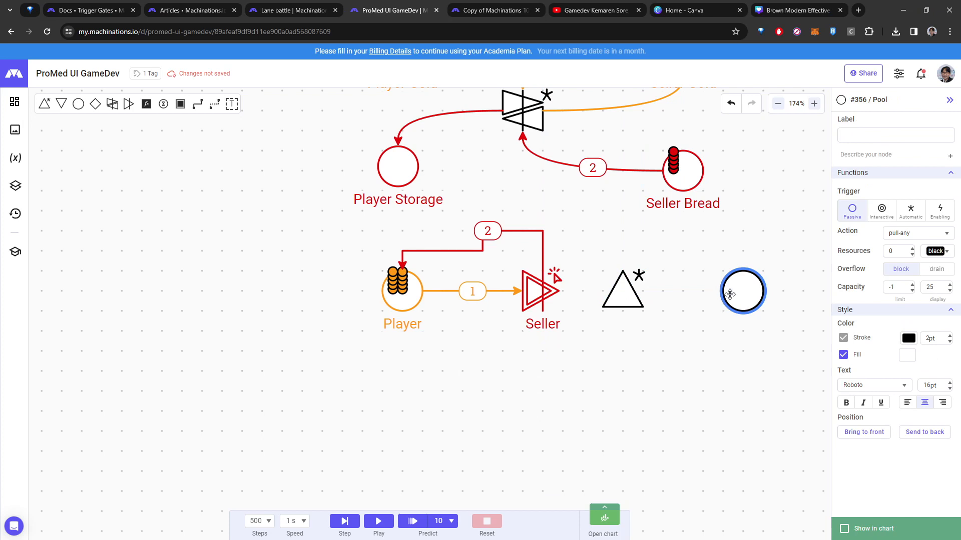
pyautogui.click(884, 136)
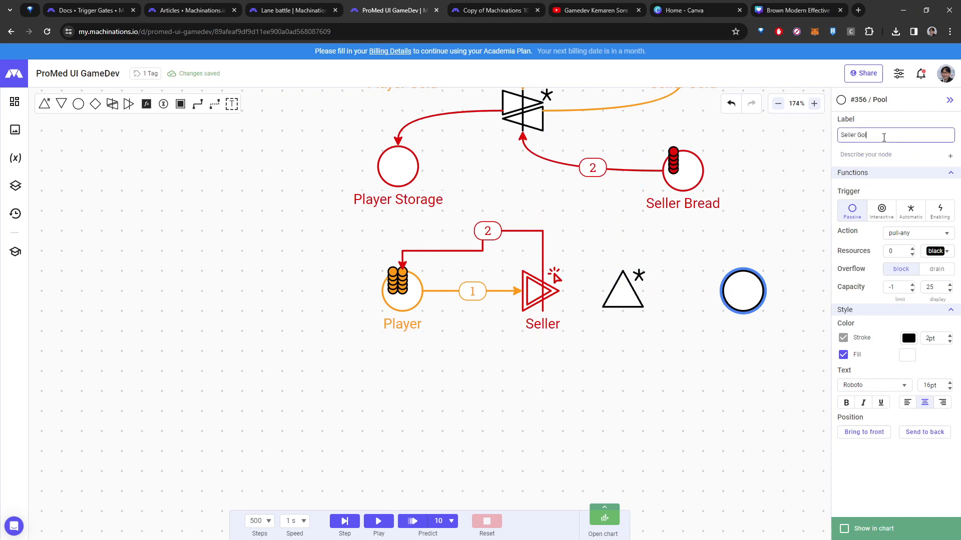
pyautogui.click(699, 375)
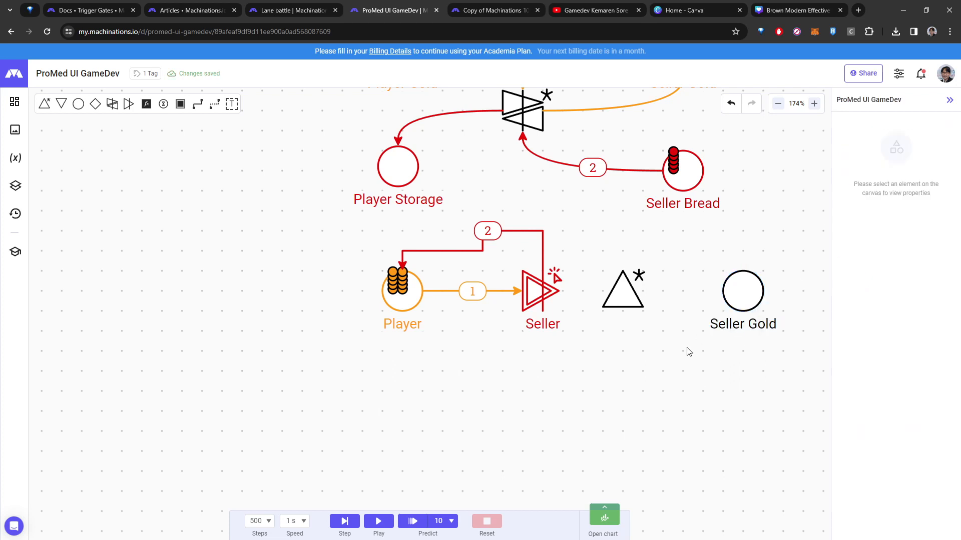
# Step: Draw a resource connection from the new source to the Seller Gold pool
pyautogui.press('r')
pyautogui.click(633, 297)
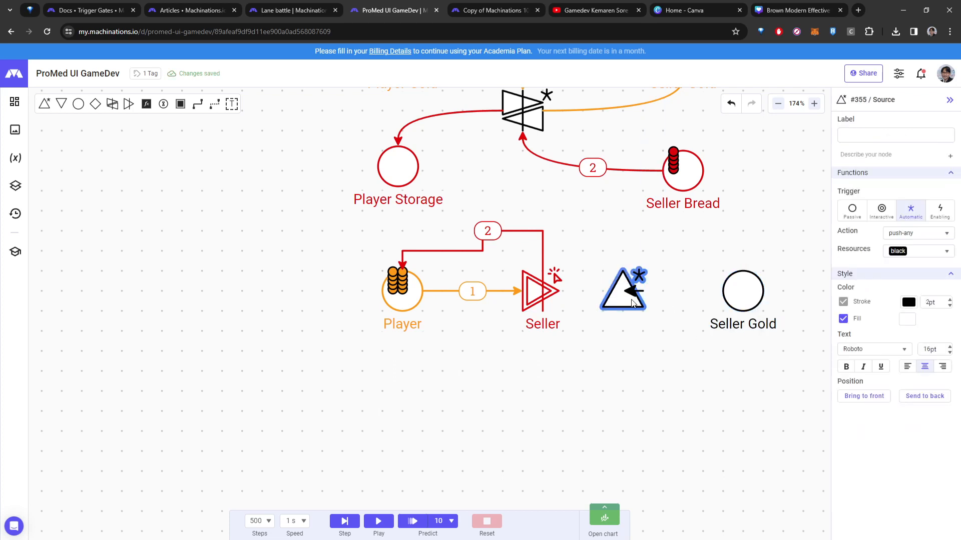
pyautogui.click(742, 298)
pyautogui.click(684, 350)
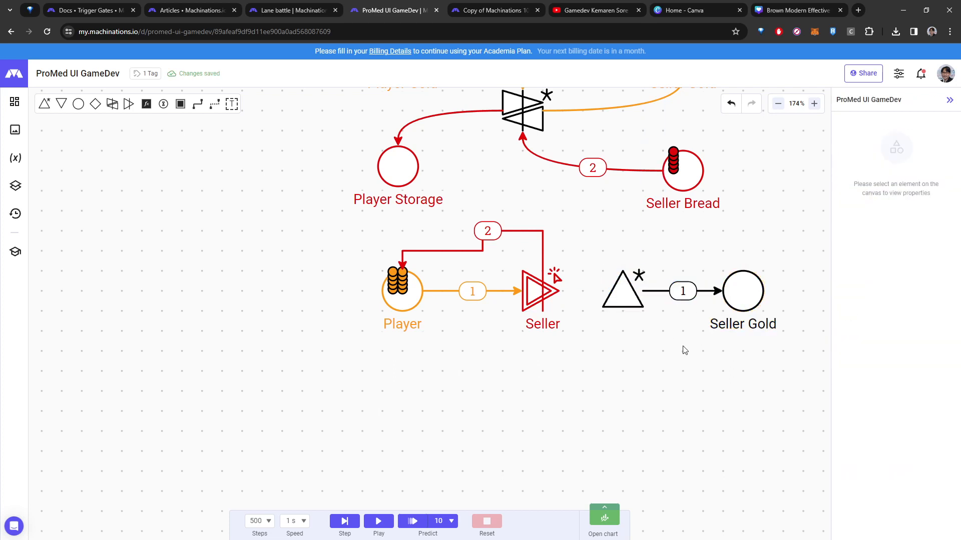
# Step: Set the trigger of the source feeding Seller Gold to Enabling
pyautogui.click(619, 308)
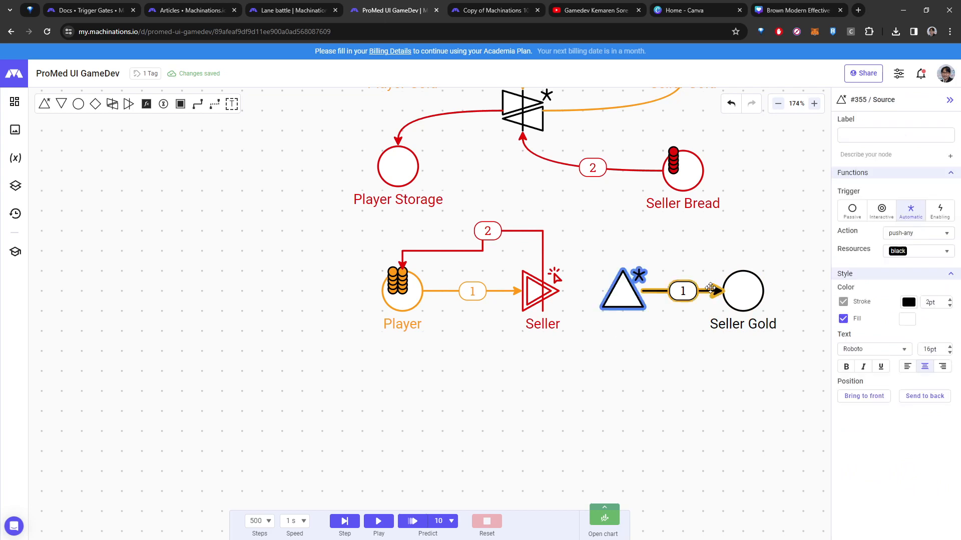
pyautogui.click(939, 210)
pyautogui.click(817, 369)
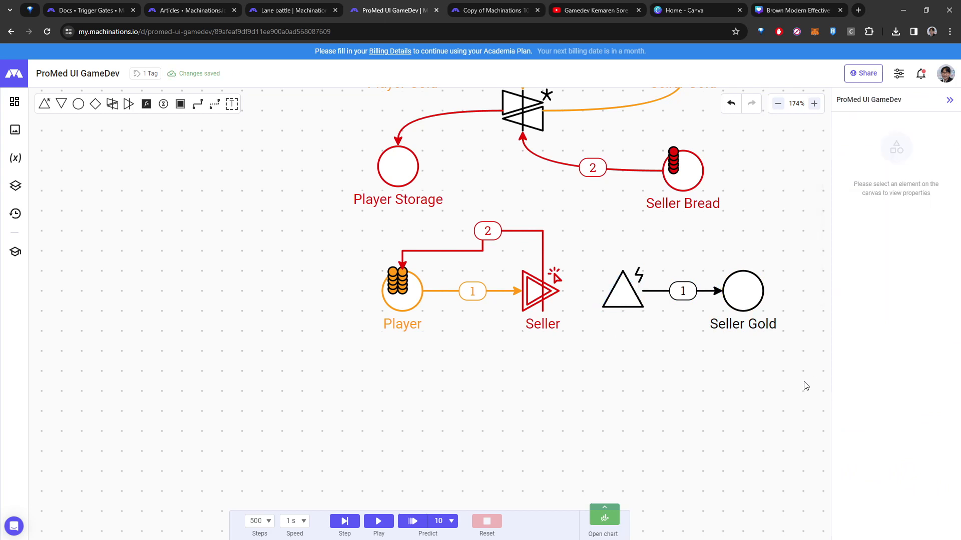
# Step: Move the source, its connection and the Seller Gold pool together straight down, below the Seller converter's row
pyautogui.moveTo(602, 249); pyautogui.dragTo(811, 349)
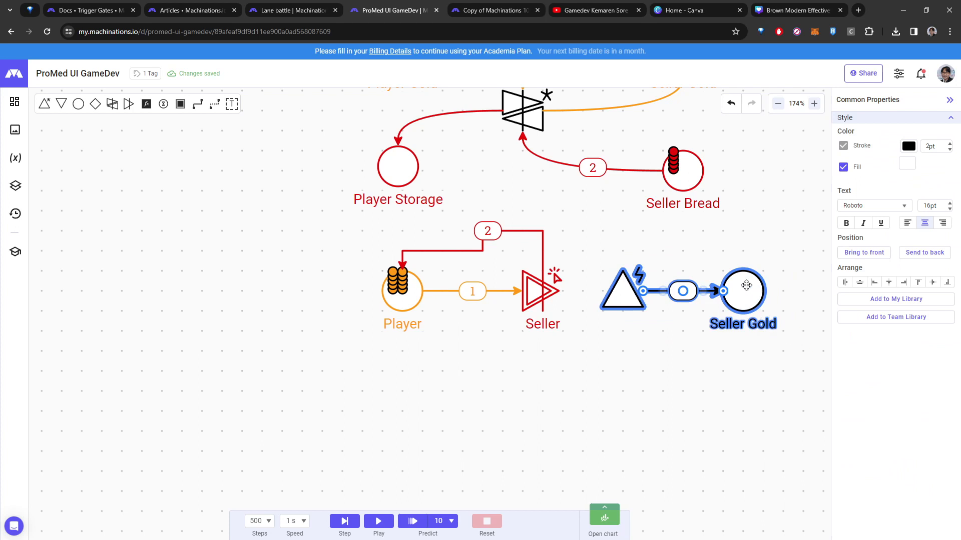
pyautogui.moveTo(743, 283); pyautogui.dragTo(745, 363)
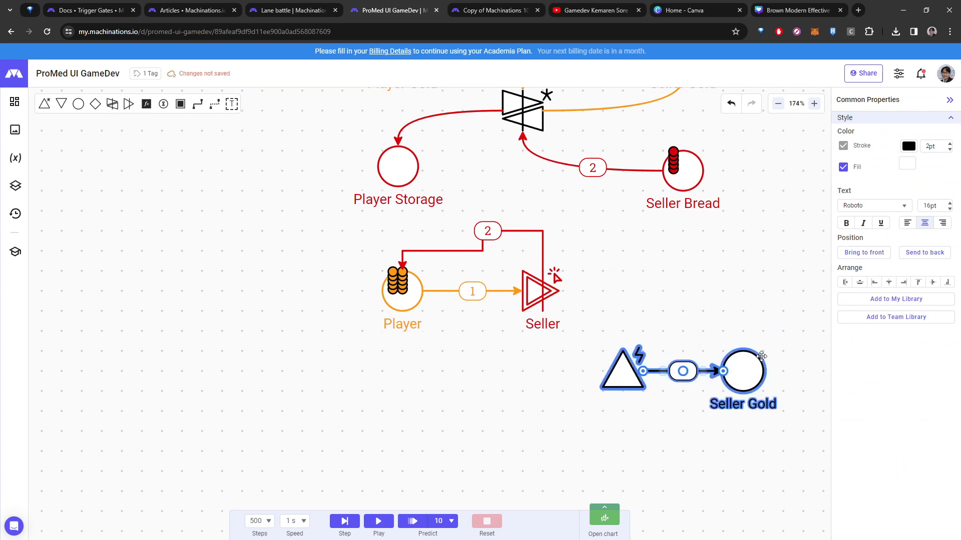
pyautogui.click(744, 310)
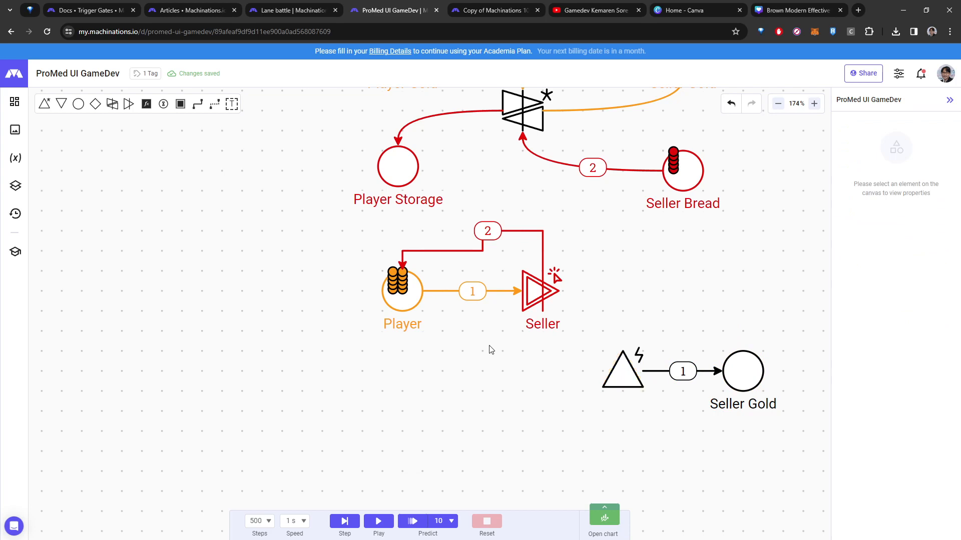
# Step: Draw a state connection from the Seller converter to the source feeding Seller Gold
pyautogui.click(212, 105)
pyautogui.moveTo(212, 106); pyautogui.dragTo(545, 295)
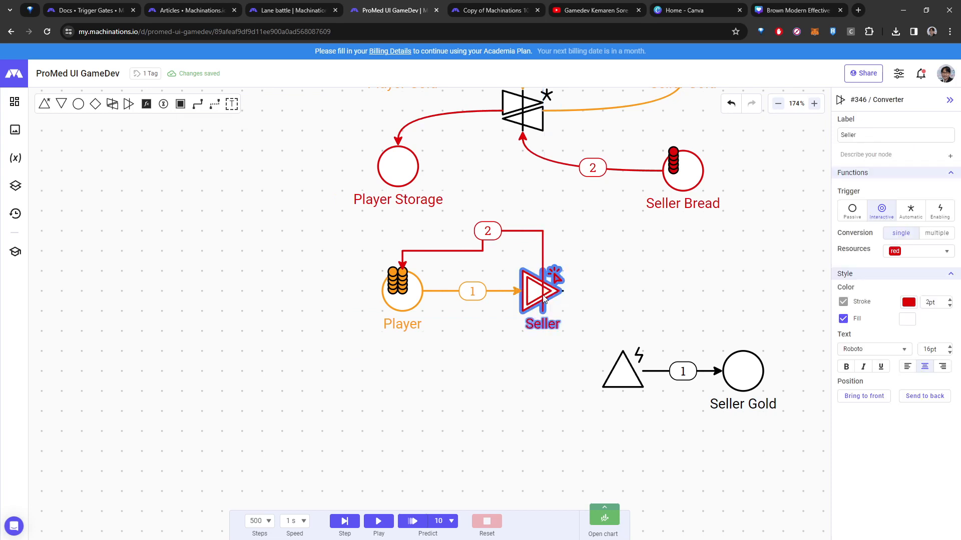
pyautogui.click(622, 385)
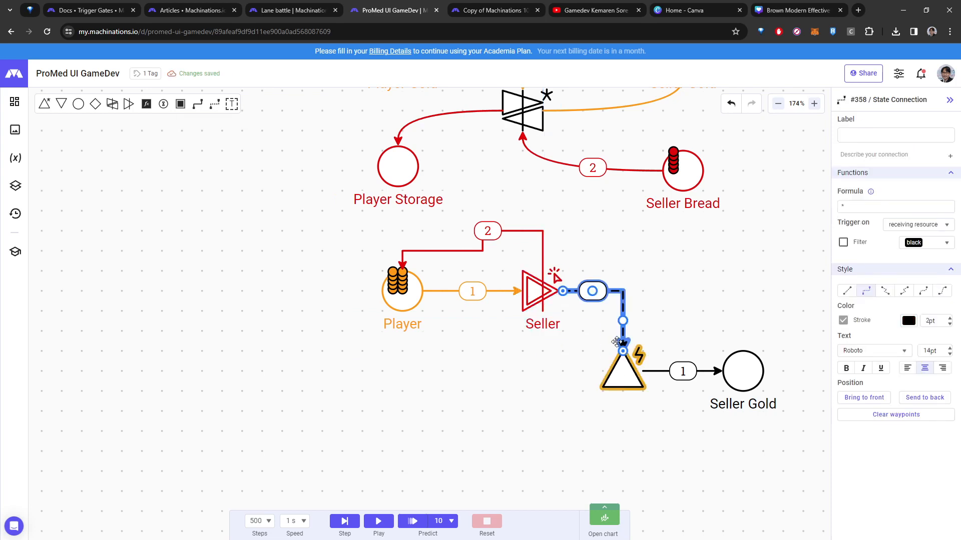
pyautogui.click(660, 293)
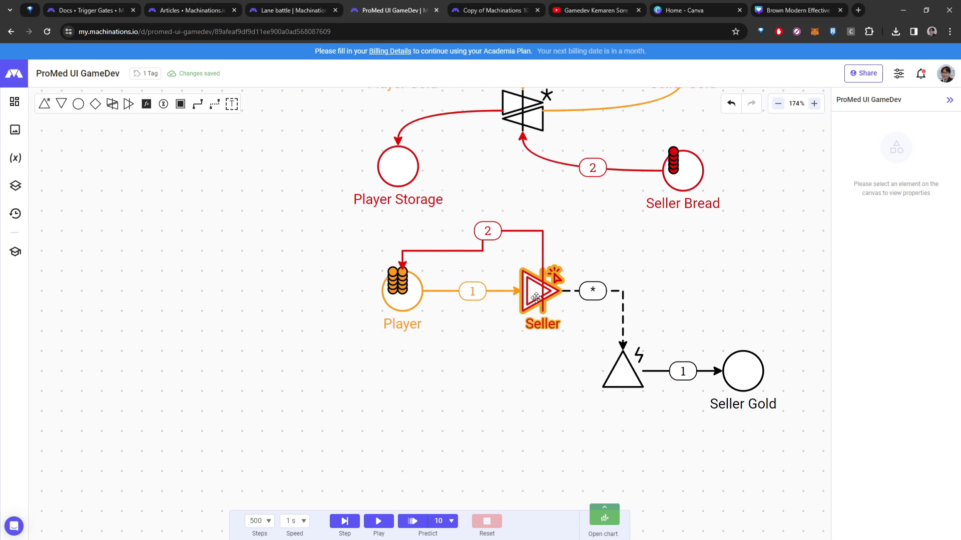
# Step: Set the resources of the source feeding Seller Gold to orange
pyautogui.click(614, 374)
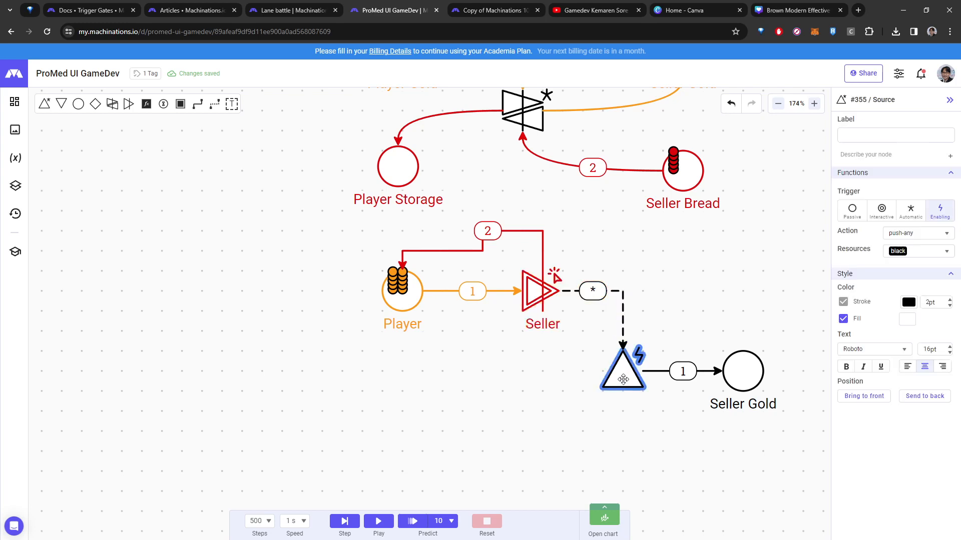
pyautogui.click(927, 255)
pyautogui.click(919, 321)
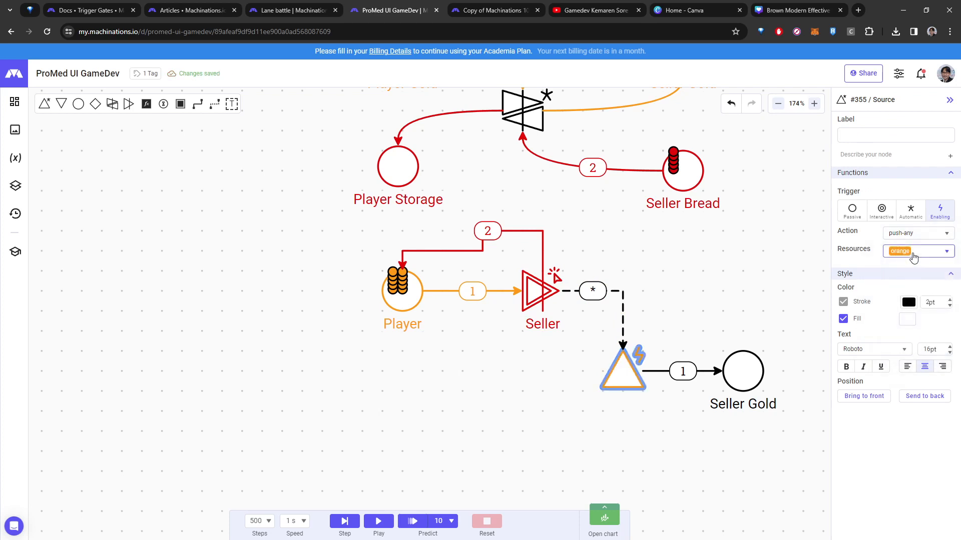
pyautogui.click(768, 306)
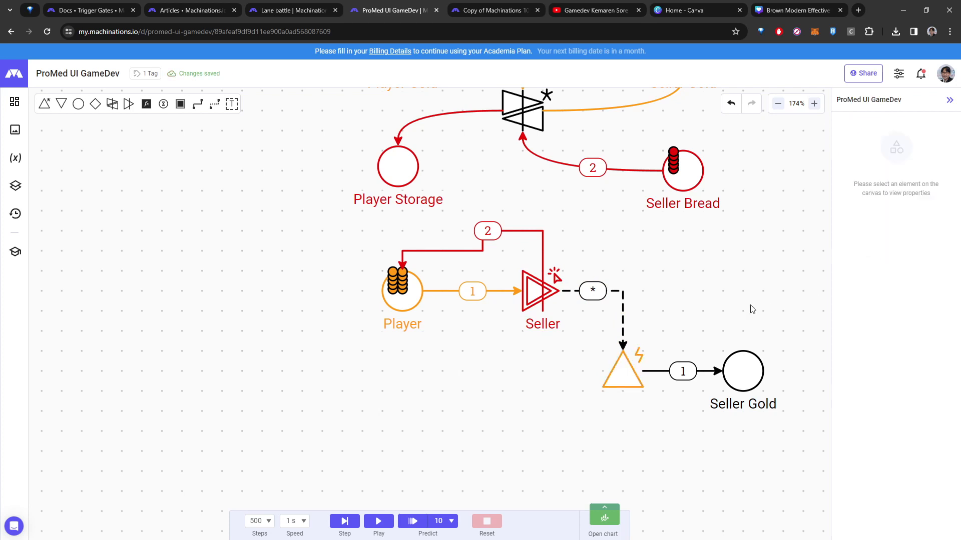
# Step: Test-run and reset the simulation, and change the orange source's trigger to Passive
pyautogui.click(380, 523)
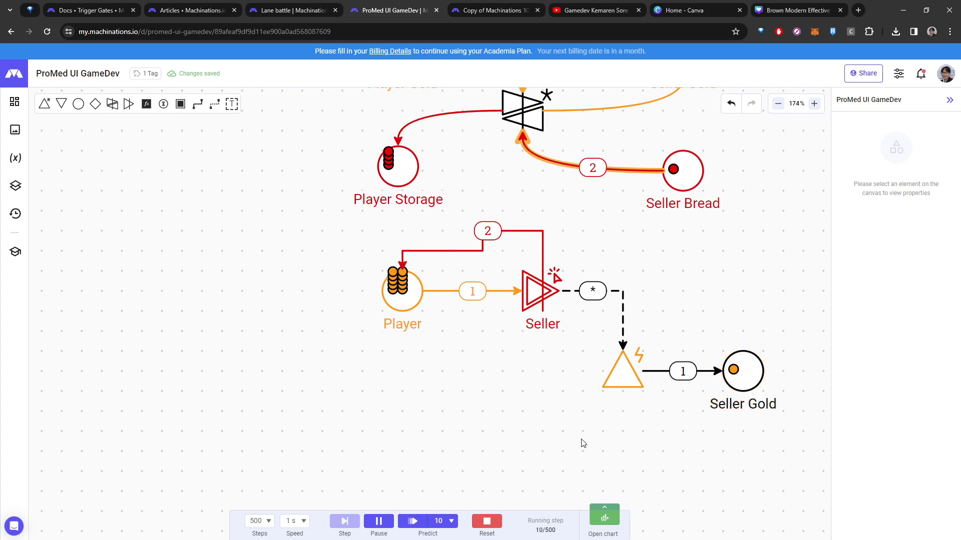
pyautogui.click(496, 521)
pyautogui.click(623, 372)
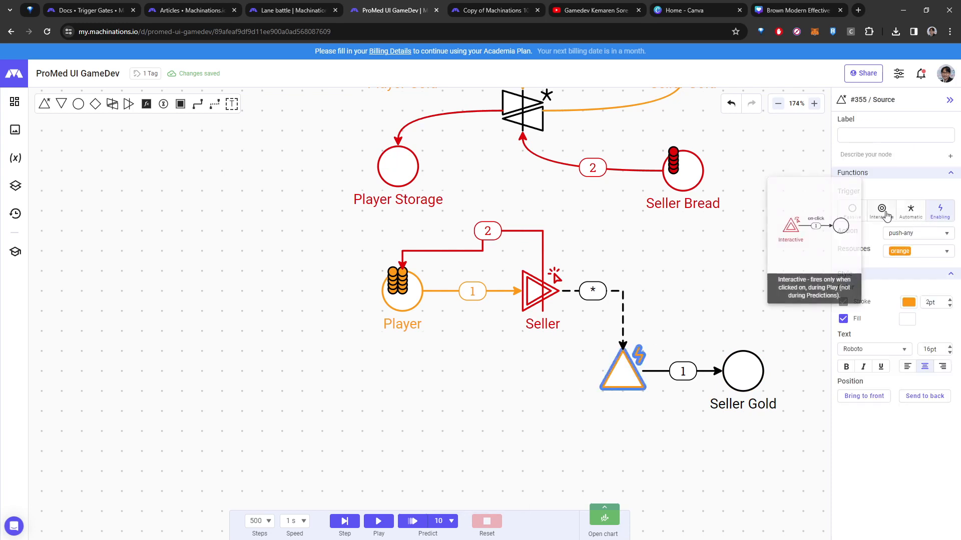
pyautogui.click(852, 211)
pyautogui.press('Escape')
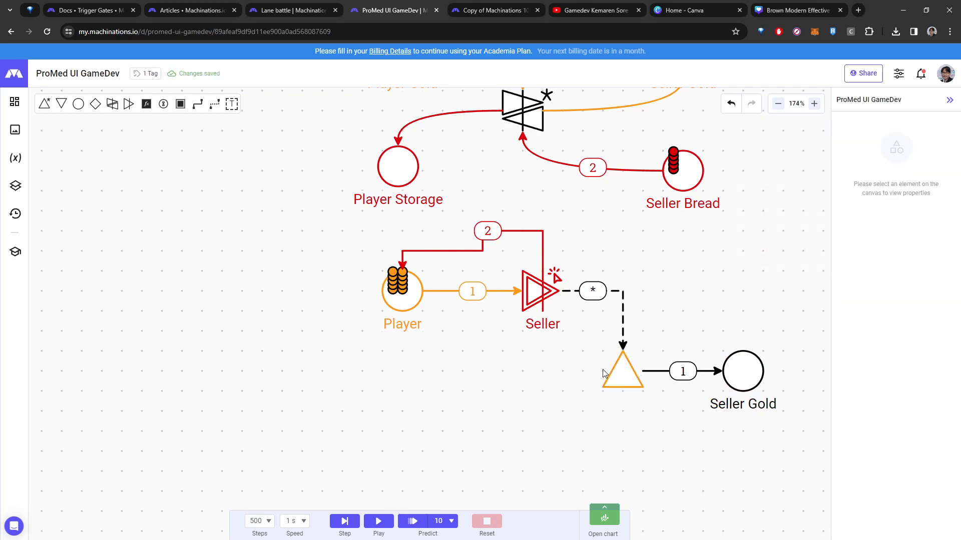
# Step: Play the simulation, trigger the Seller converter once, and select the orange source to inspect it
pyautogui.click(379, 521)
pyautogui.click(539, 289)
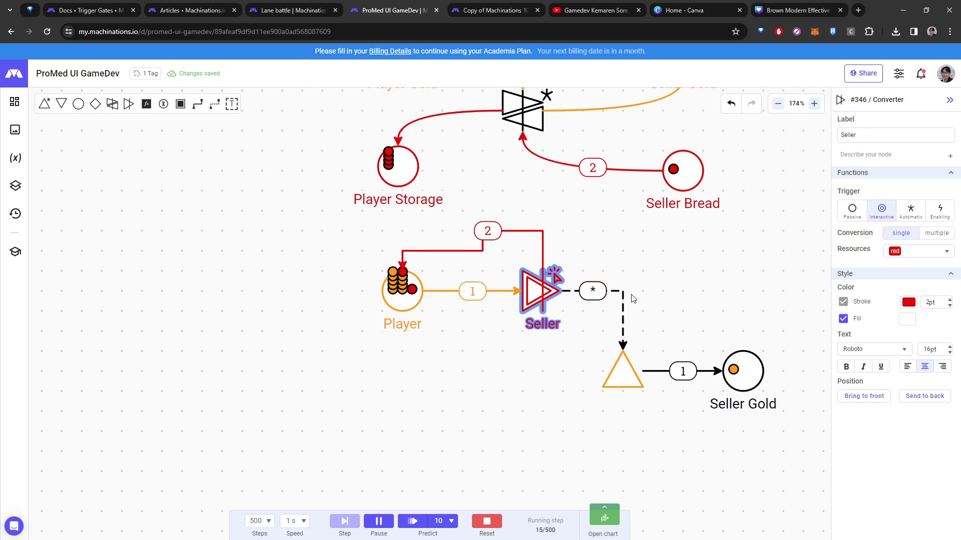
pyautogui.click(625, 372)
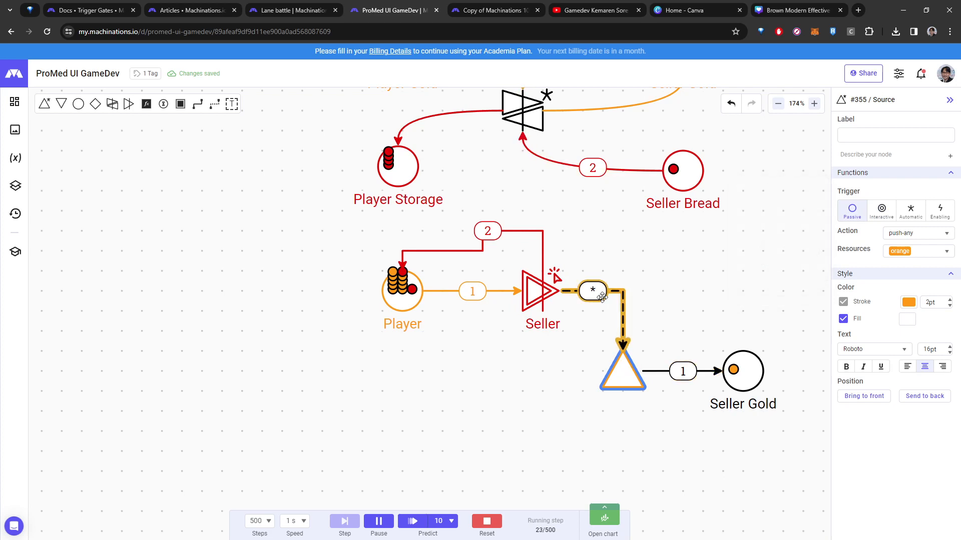
# Step: Slide the state connection's label along the line to the bend above the orange source
pyautogui.moveTo(599, 296); pyautogui.dragTo(627, 291)
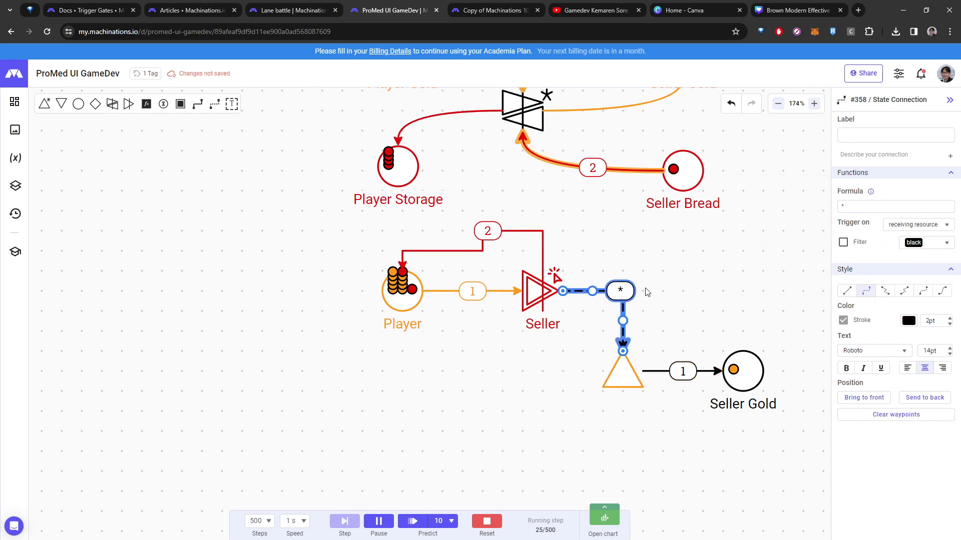
pyautogui.click(692, 286)
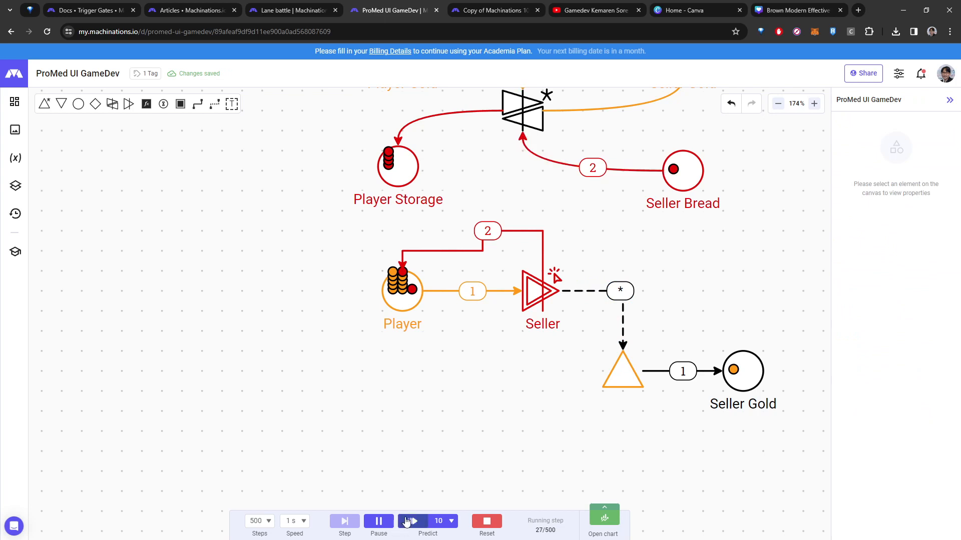
# Step: Trigger the Seller converter three more times in the running simulation to test the gold flow into Seller Gold
pyautogui.click(531, 294)
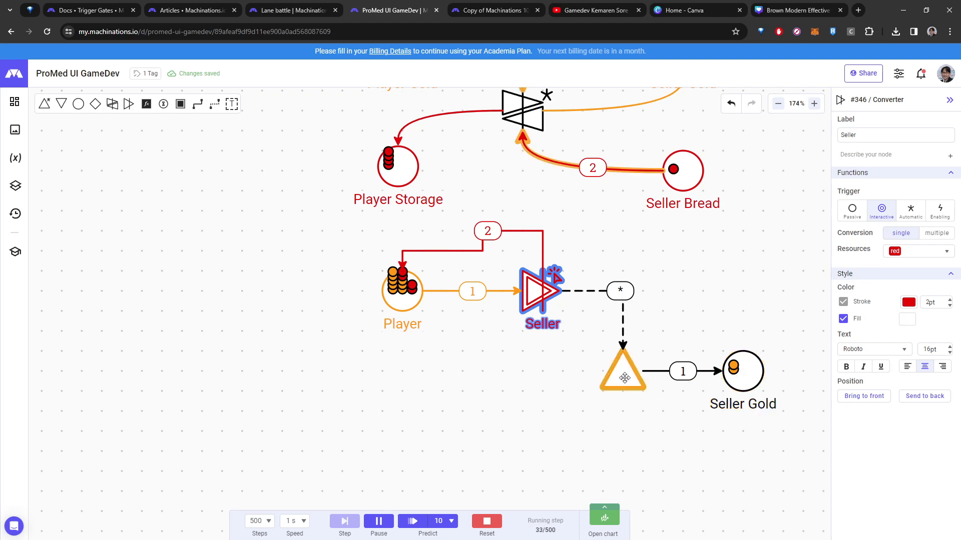
pyautogui.click(535, 286)
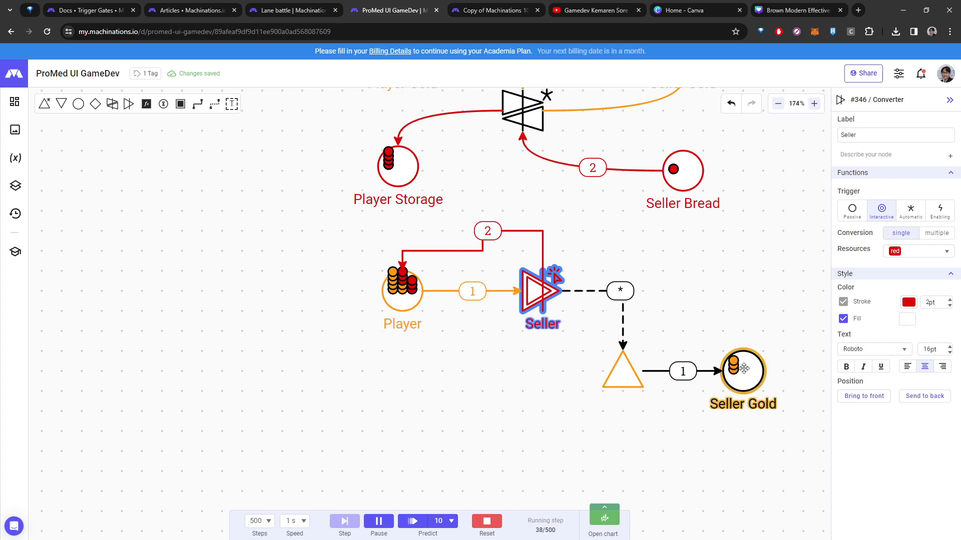
pyautogui.click(540, 293)
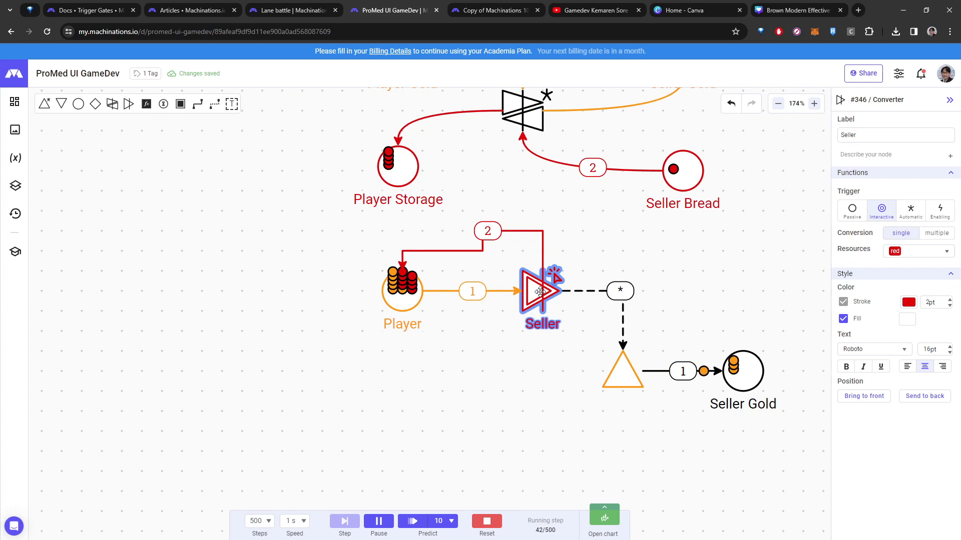